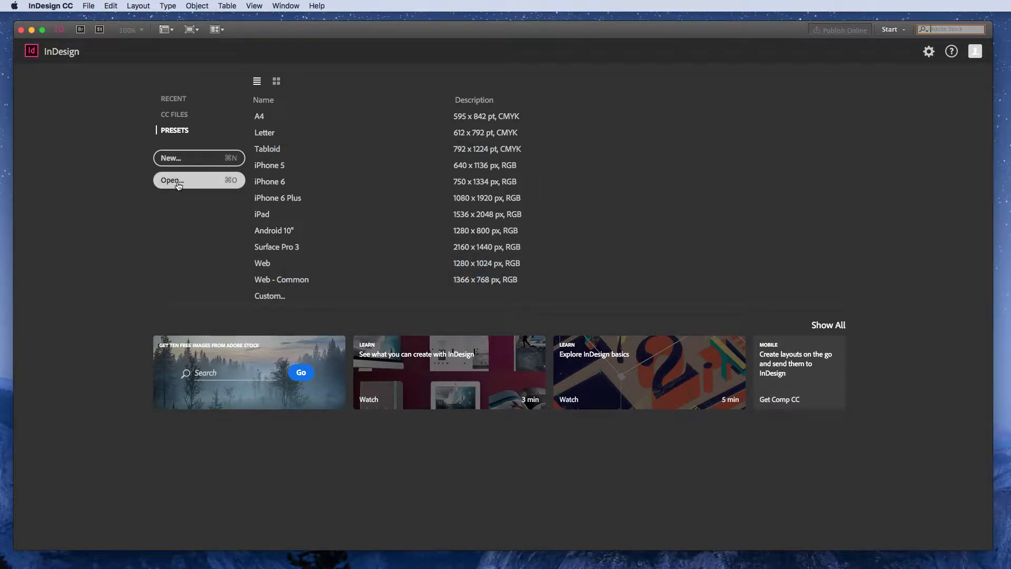
# - Create a one-page Letter print document, 8.5 by 11 in, with facing pages and 0.5 in margins
pyautogui.click(170, 159)
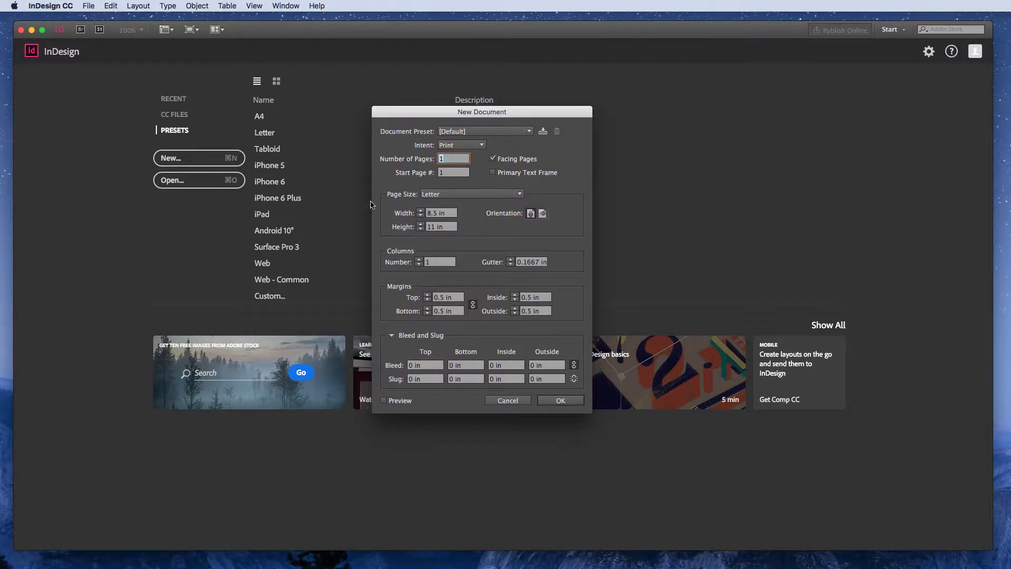
pyautogui.click(481, 195)
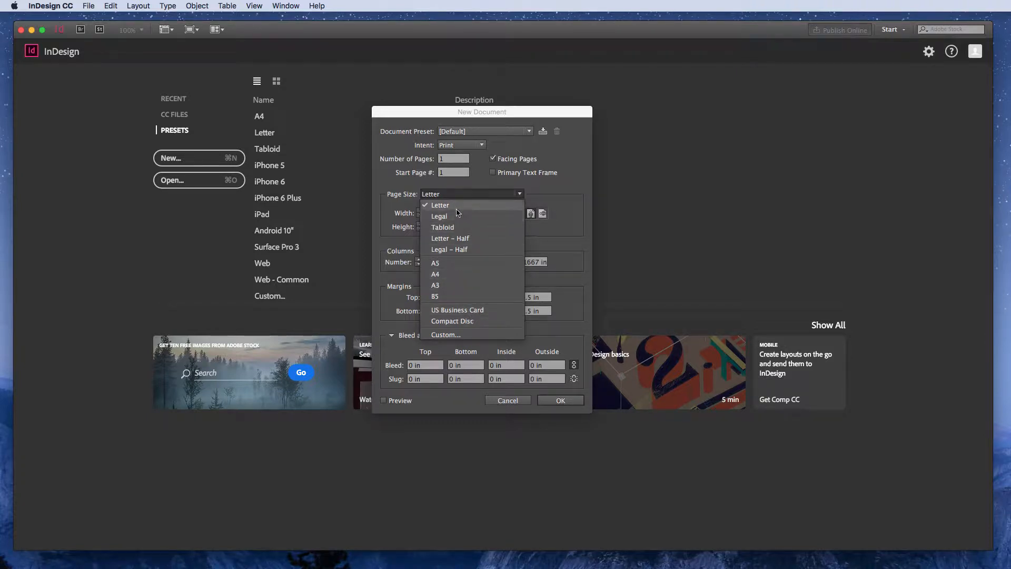
pyautogui.click(390, 184)
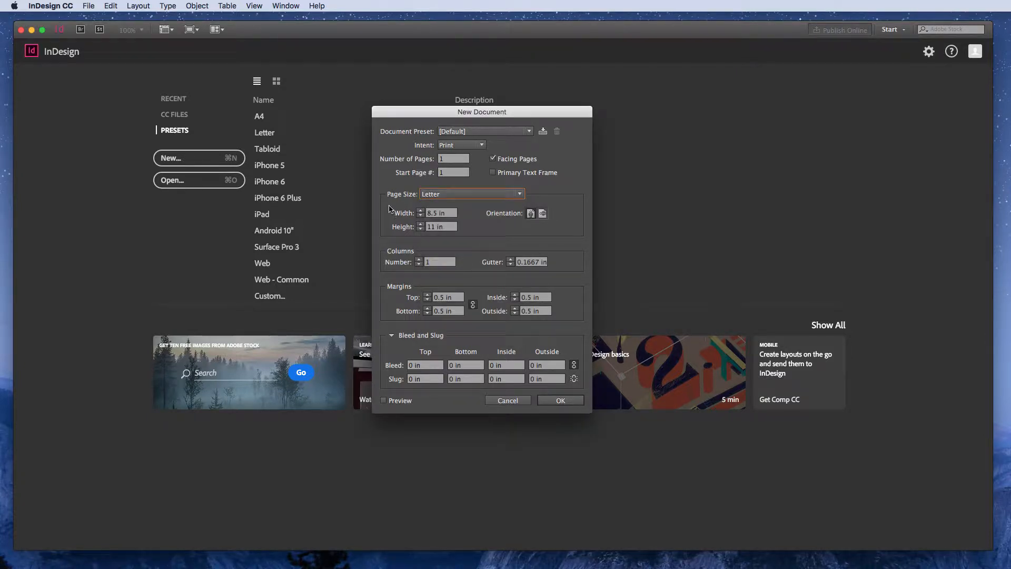
pyautogui.click(421, 216)
pyautogui.click(420, 211)
pyautogui.click(430, 213)
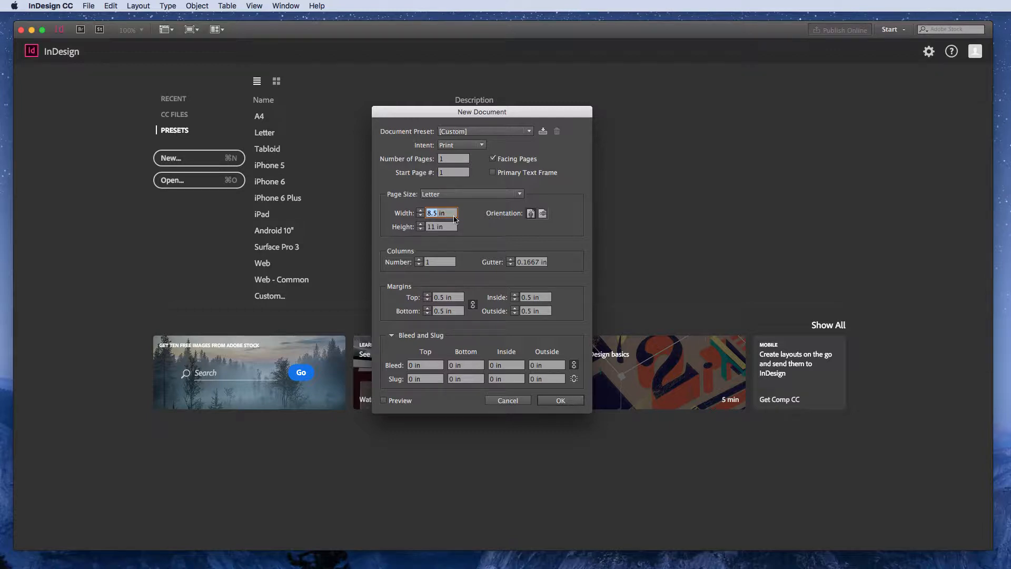
pyautogui.click(48, 5)
pyautogui.moveTo(68, 31)
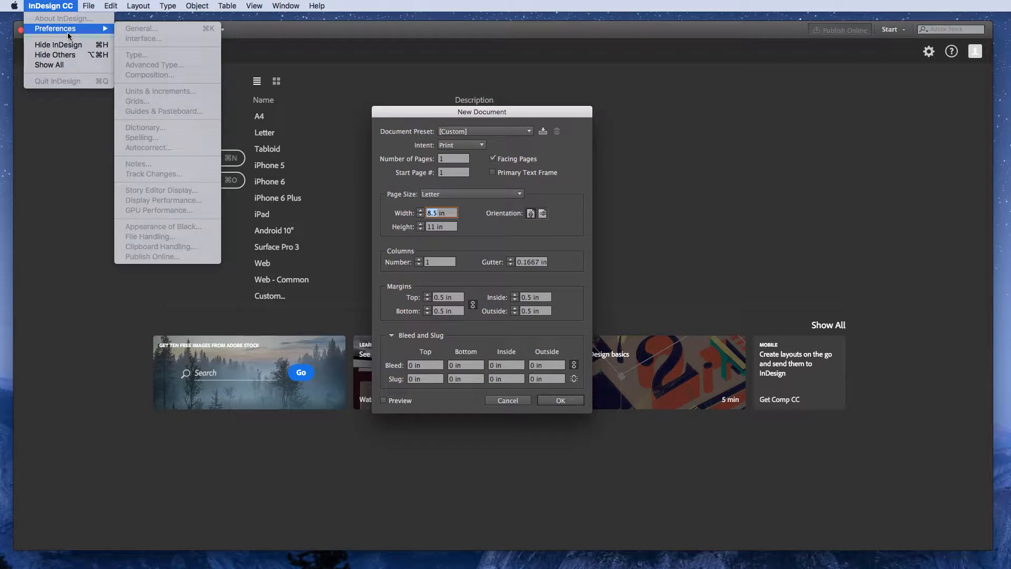
pyautogui.moveTo(108, 5)
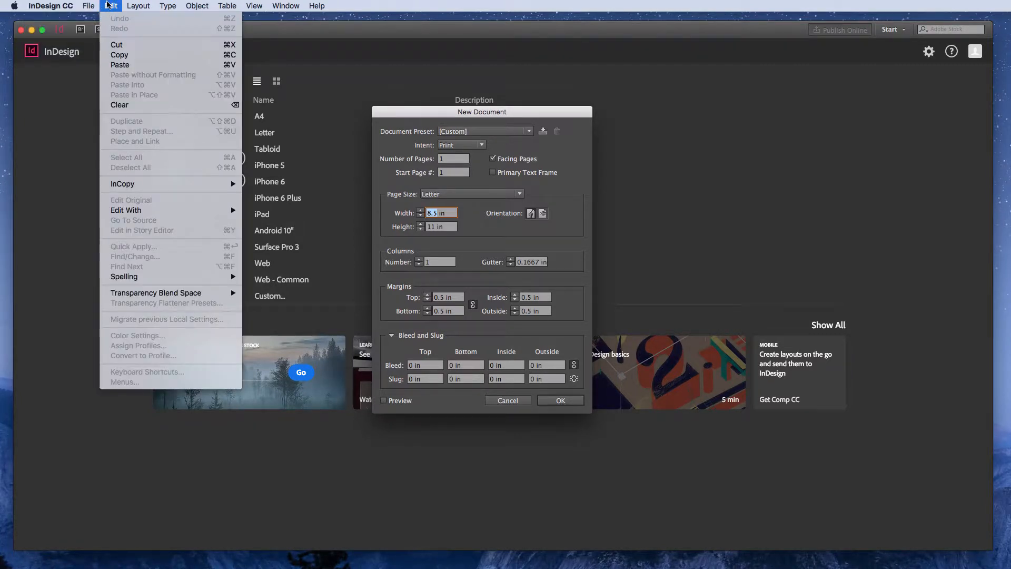
pyautogui.moveTo(40, 4)
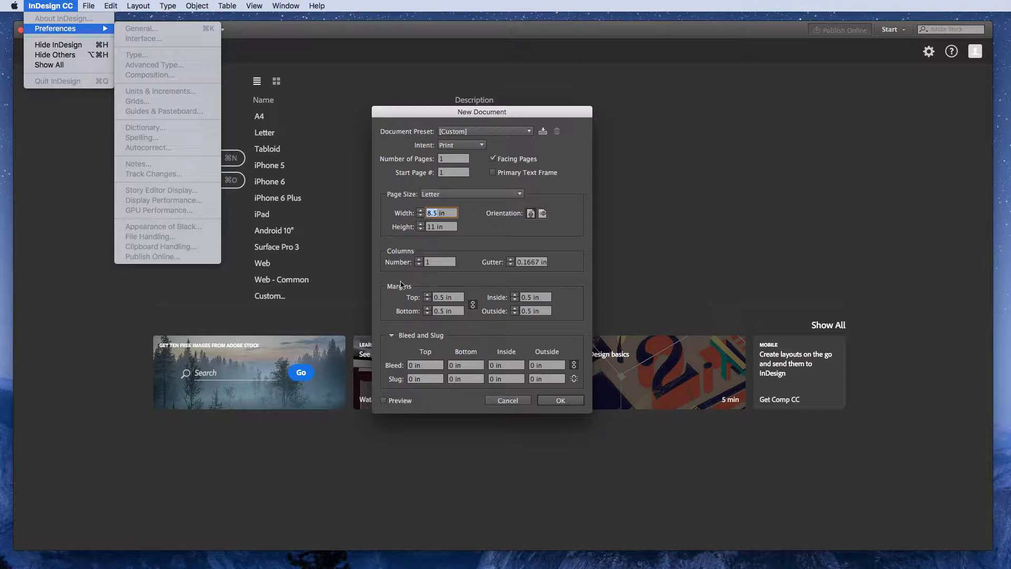
pyautogui.click(568, 403)
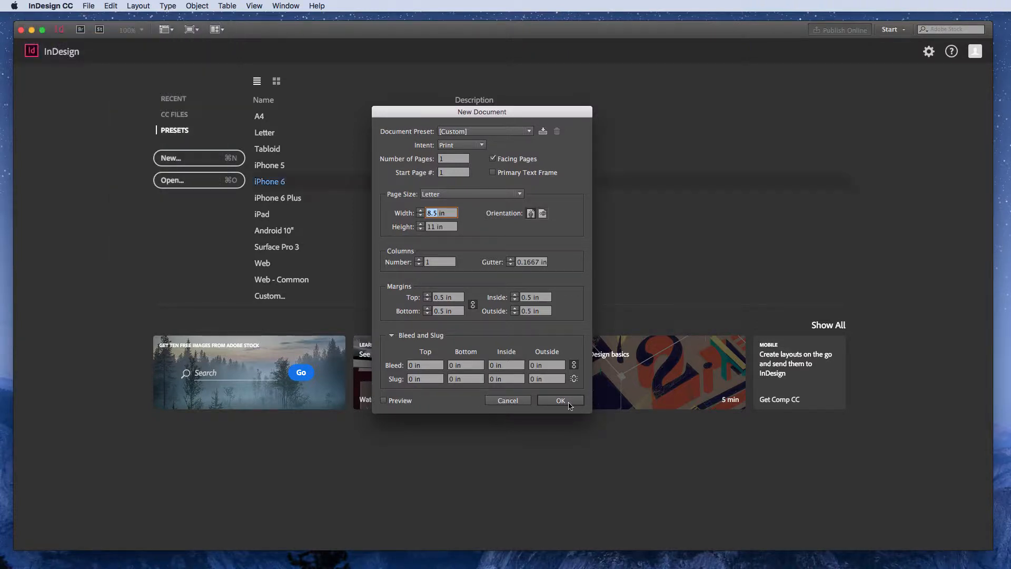
pyautogui.click(569, 404)
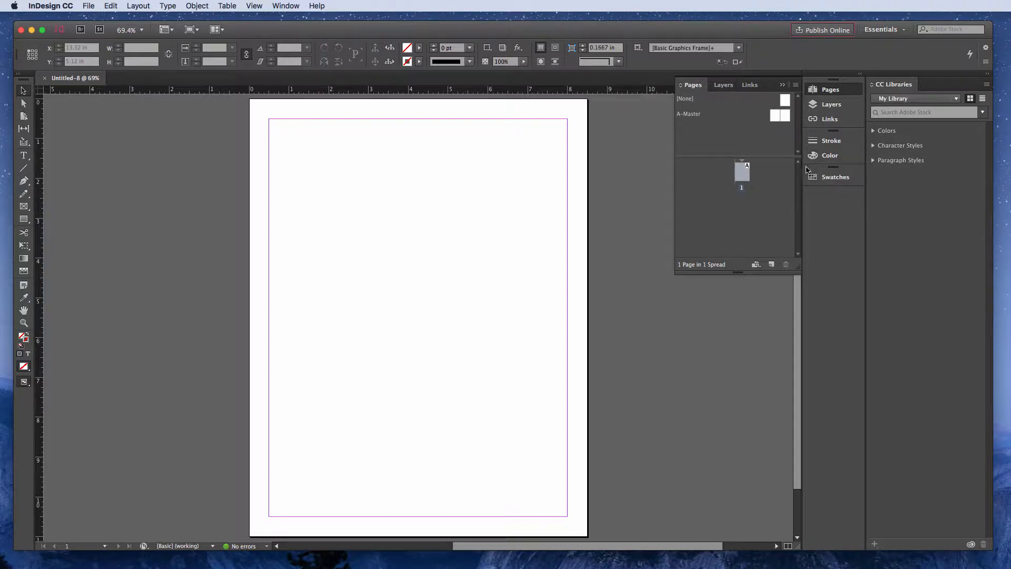
# - Collapse the Pages panel and reset the Essentials workspace to its default layout
pyautogui.click(782, 86)
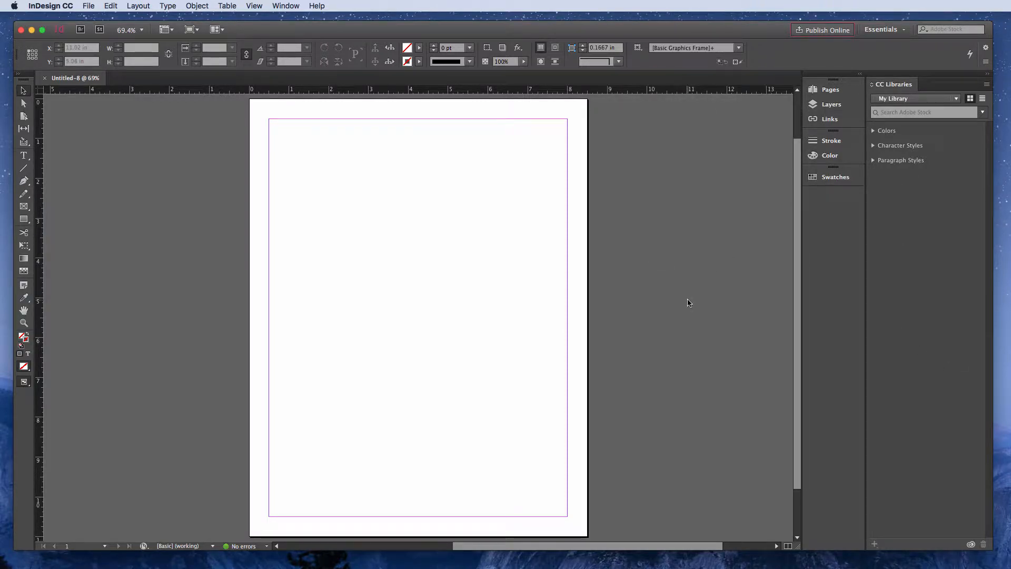
pyautogui.click(905, 33)
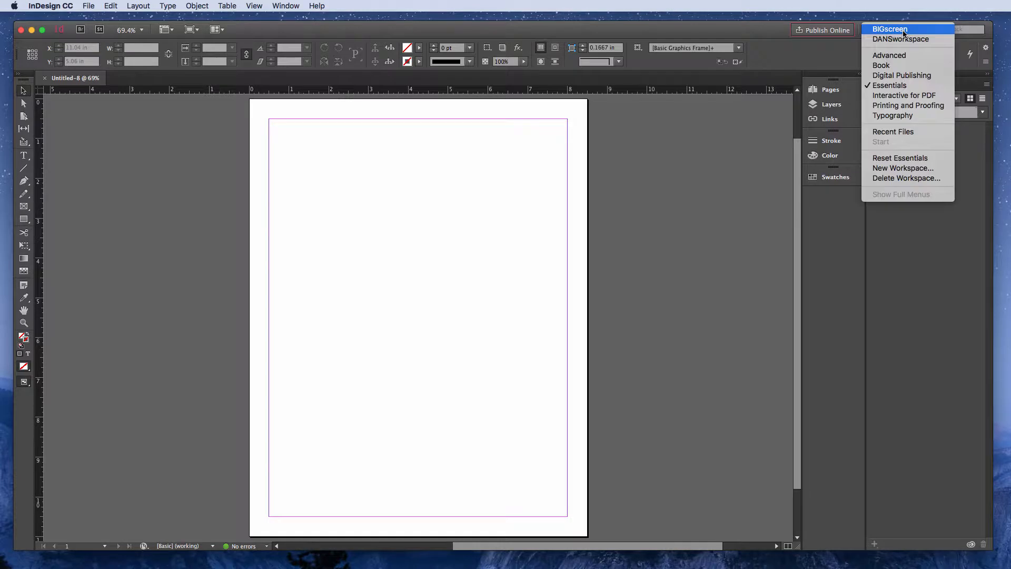
pyautogui.click(890, 159)
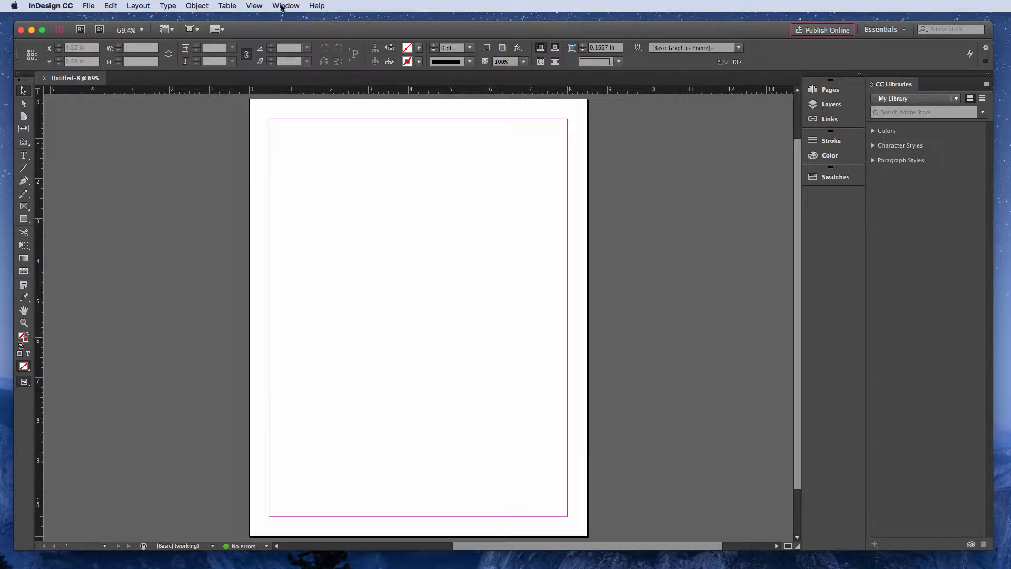
pyautogui.click(261, 4)
pyautogui.moveTo(273, 3)
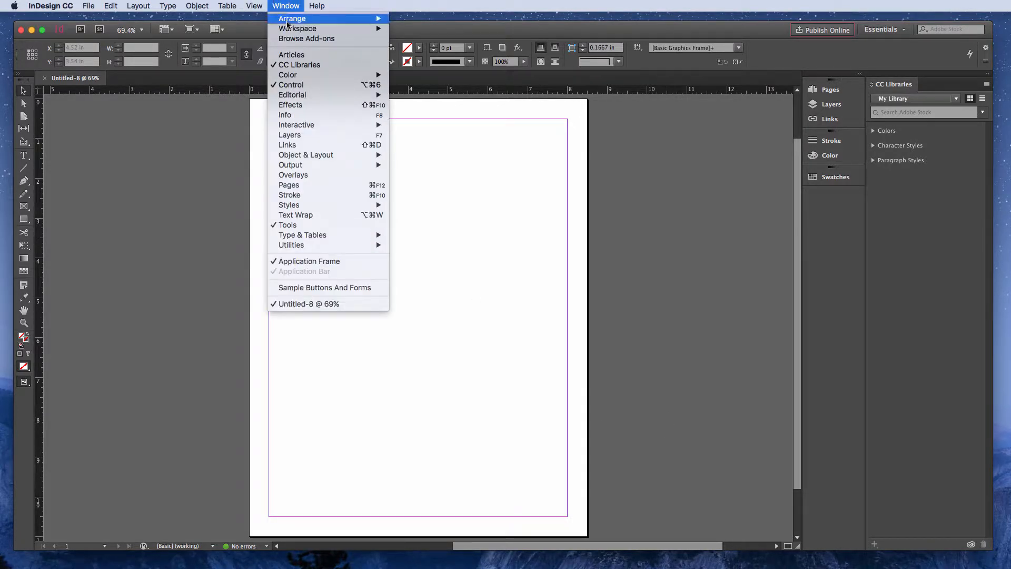
pyautogui.moveTo(297, 32)
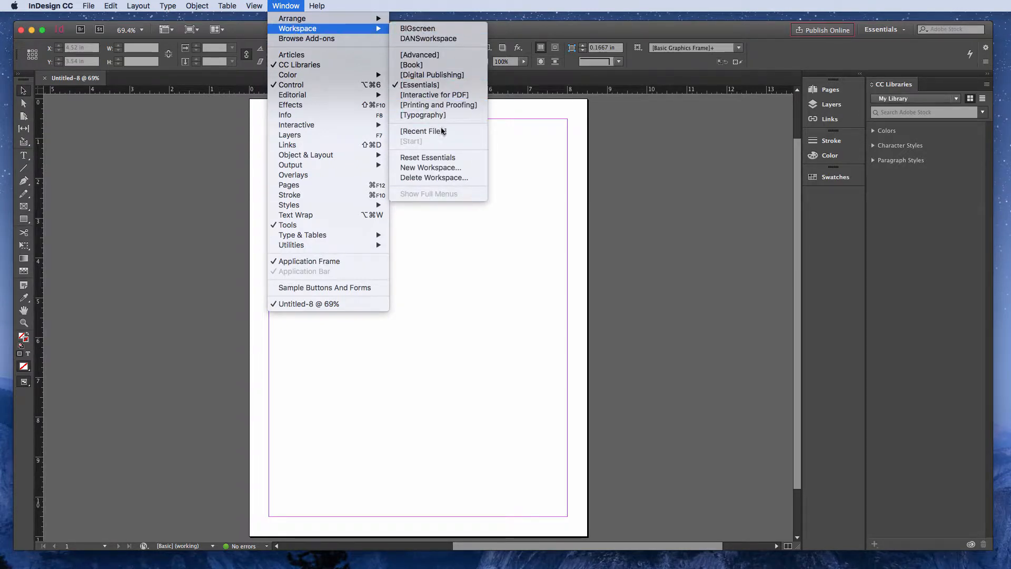
pyautogui.click(443, 159)
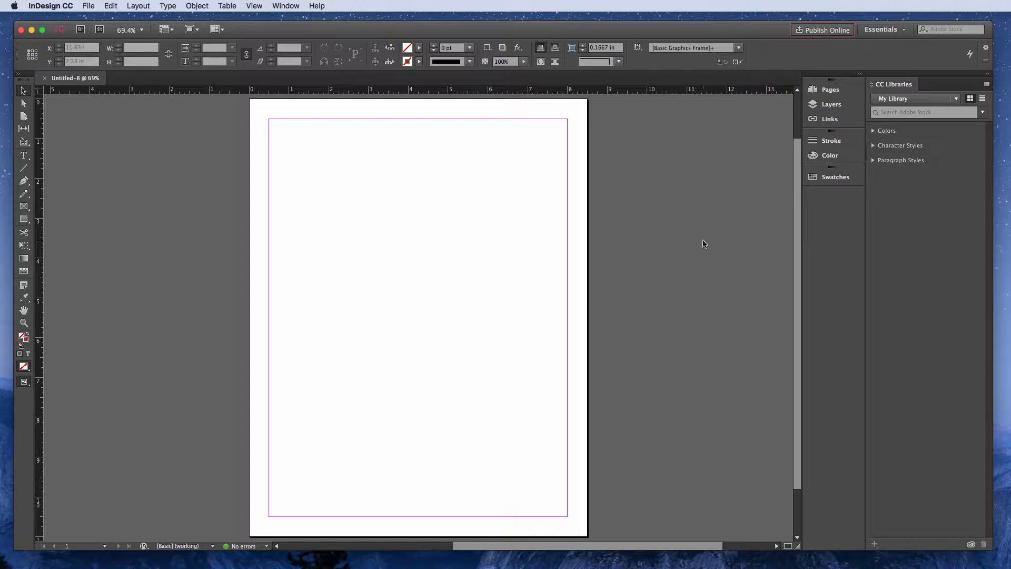
# - Show the Pages panel
pyautogui.click(834, 91)
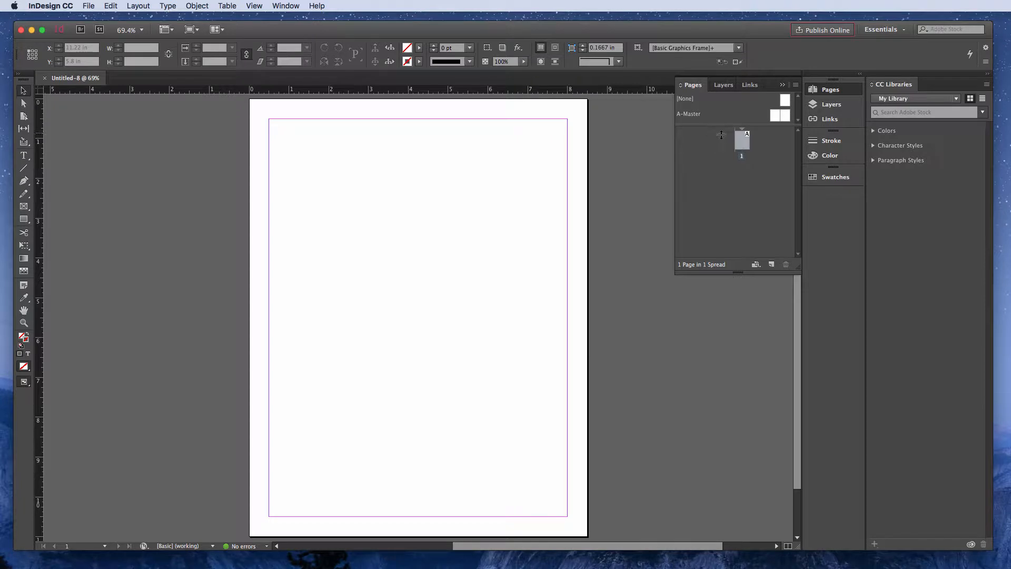
pyautogui.click(285, 6)
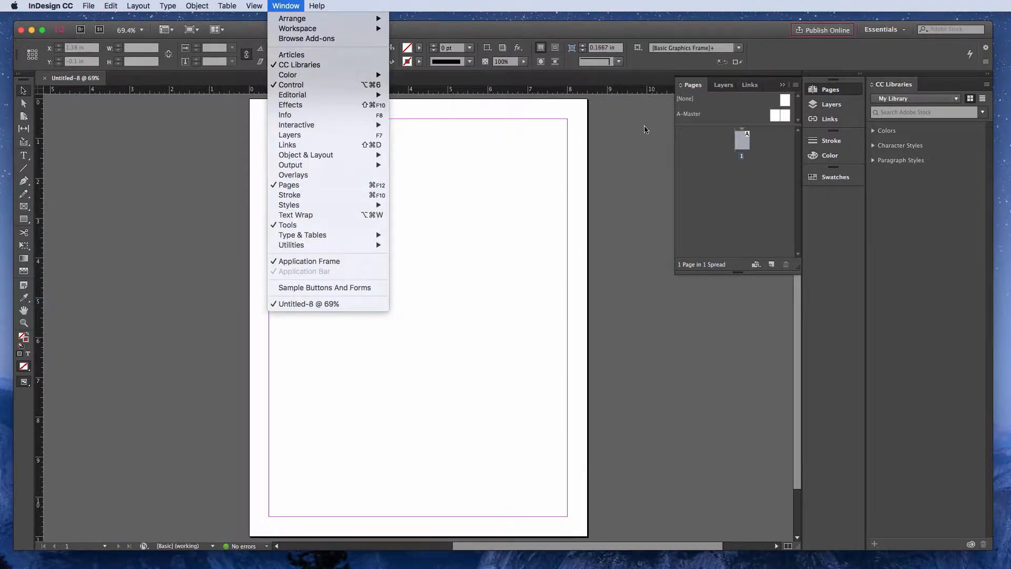
pyautogui.click(730, 178)
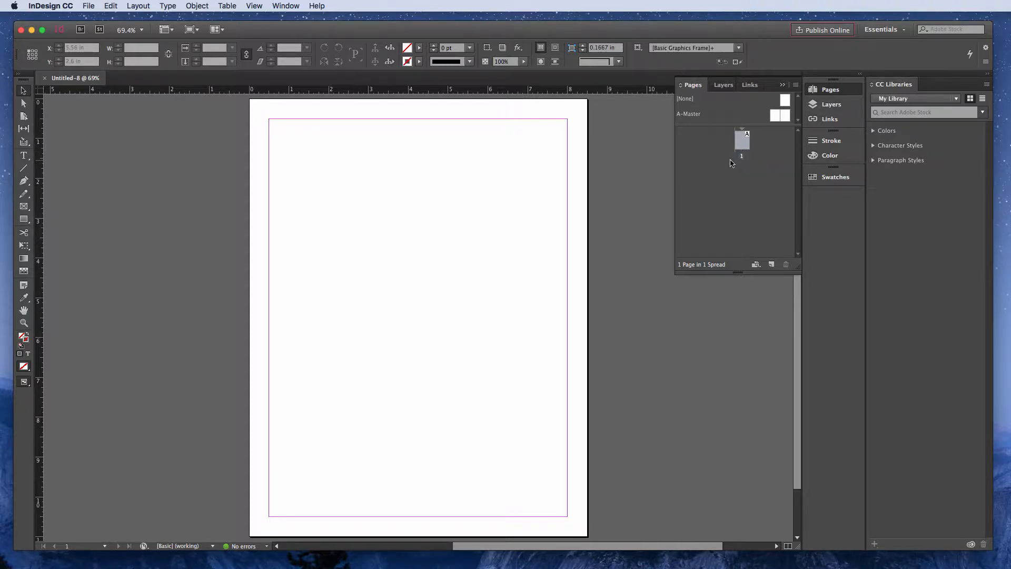
# - Add two pages after page 1 and delete them again, repeating this trial once
pyautogui.click(771, 265)
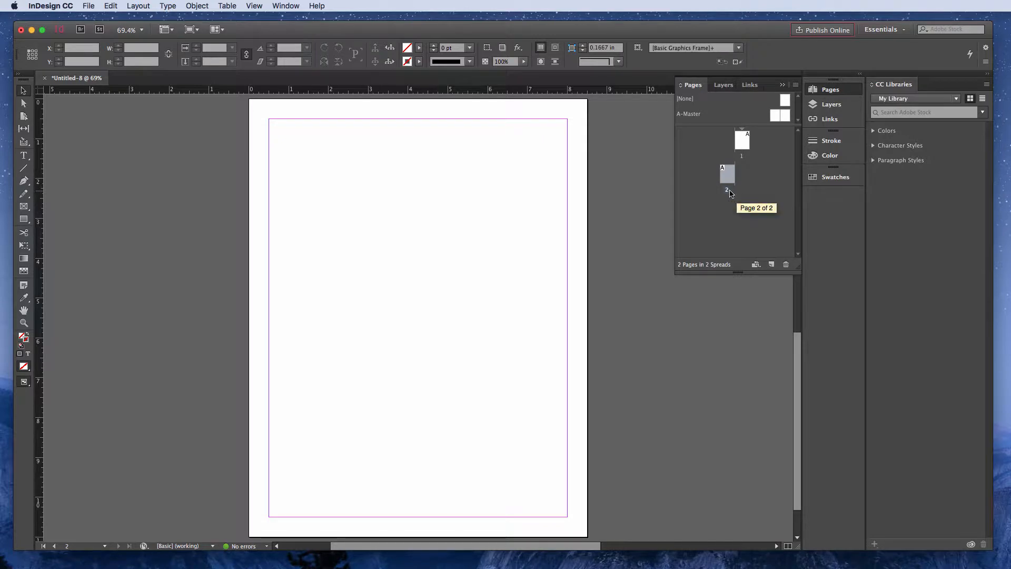
pyautogui.click(771, 264)
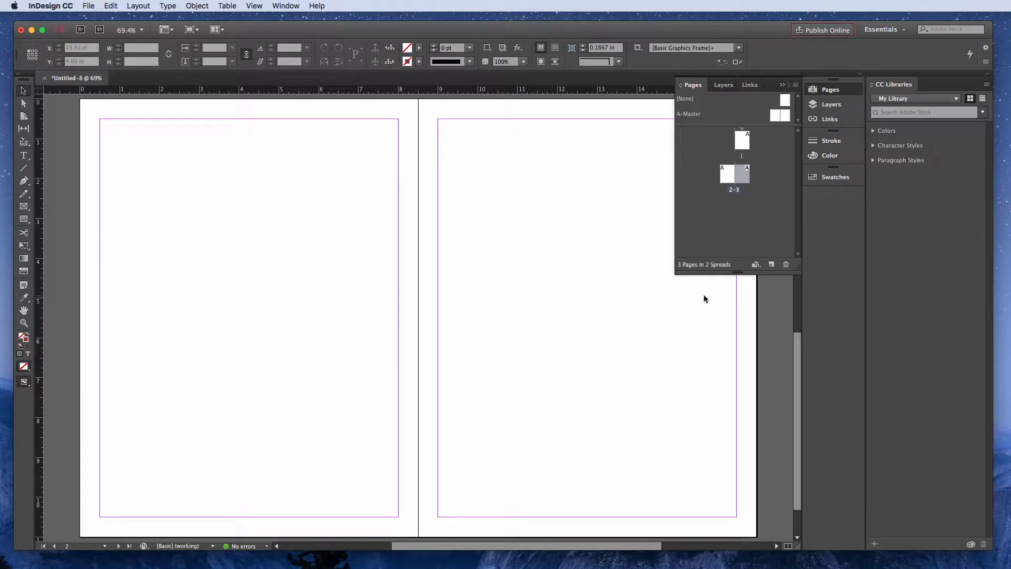
pyautogui.click(786, 265)
pyautogui.click(786, 265)
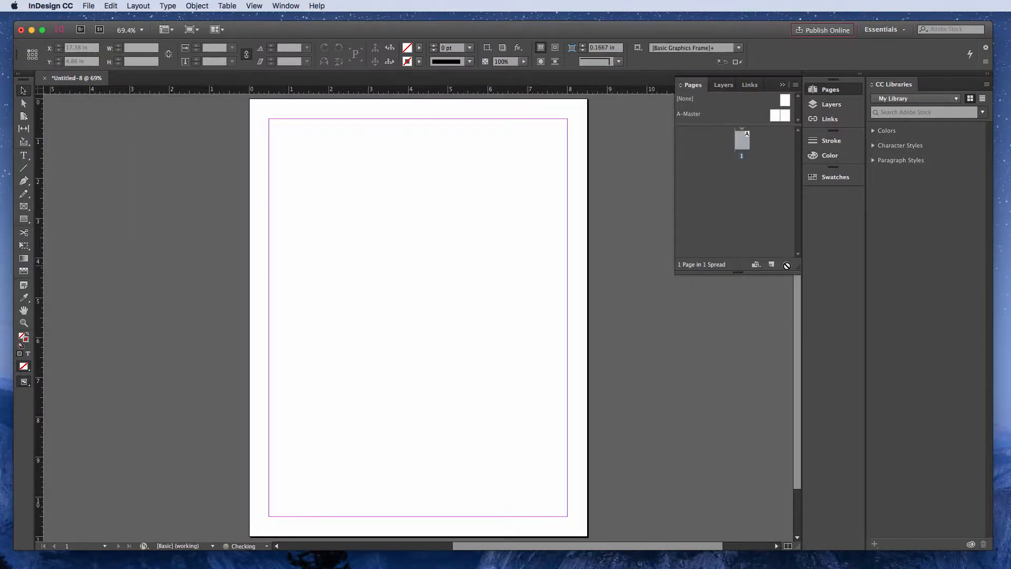
pyautogui.click(772, 264)
pyautogui.click(772, 264)
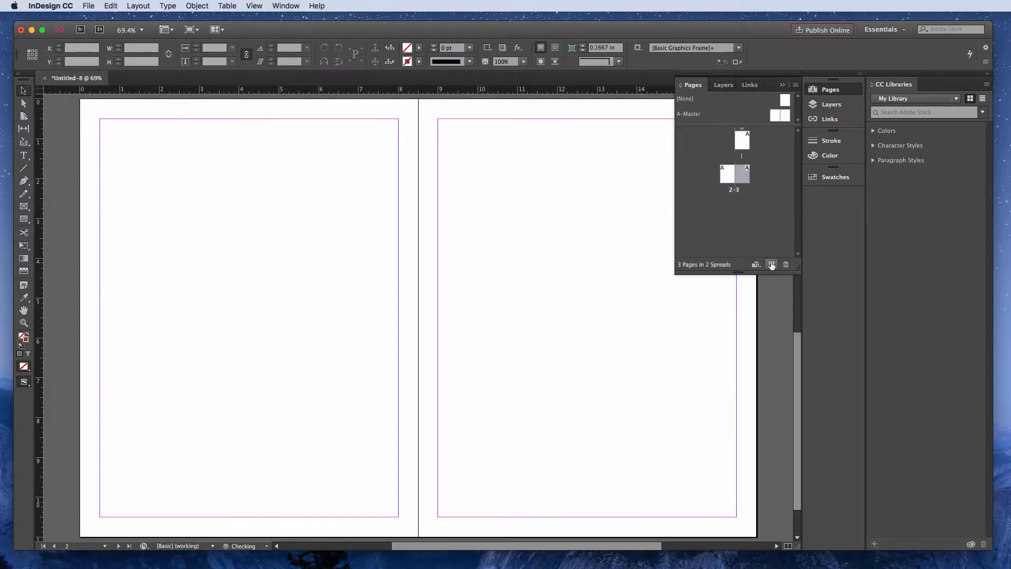
pyautogui.click(785, 265)
pyautogui.click(786, 265)
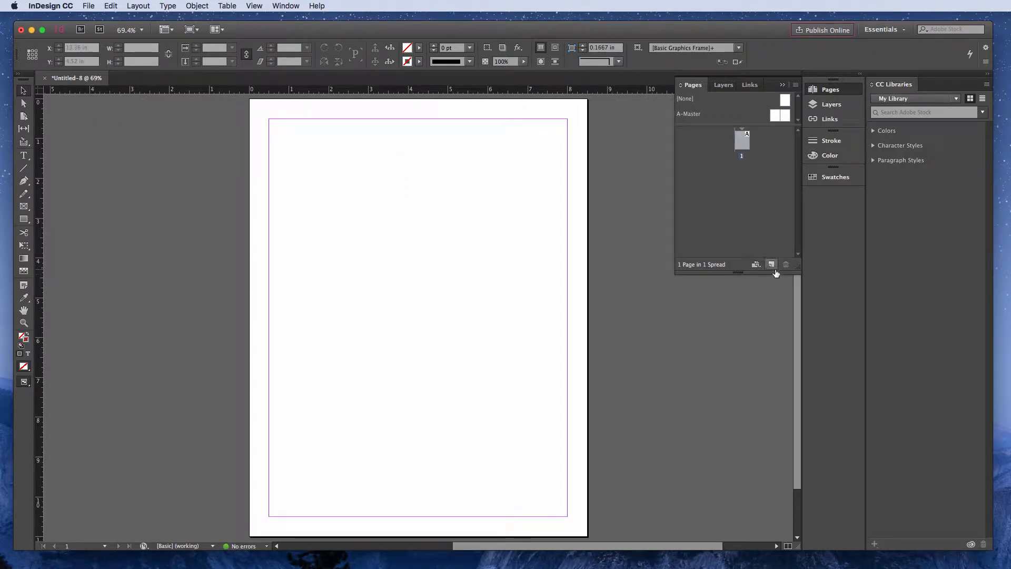
# - Add four new pages after page 1 to make a five-page document
pyautogui.click(771, 264)
pyautogui.click(772, 264)
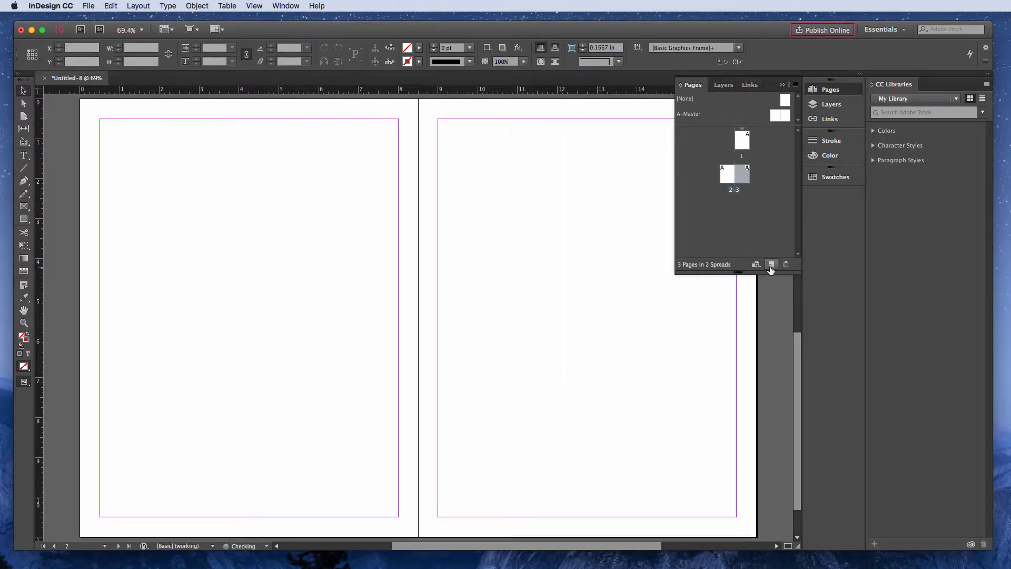
pyautogui.click(771, 265)
pyautogui.click(771, 265)
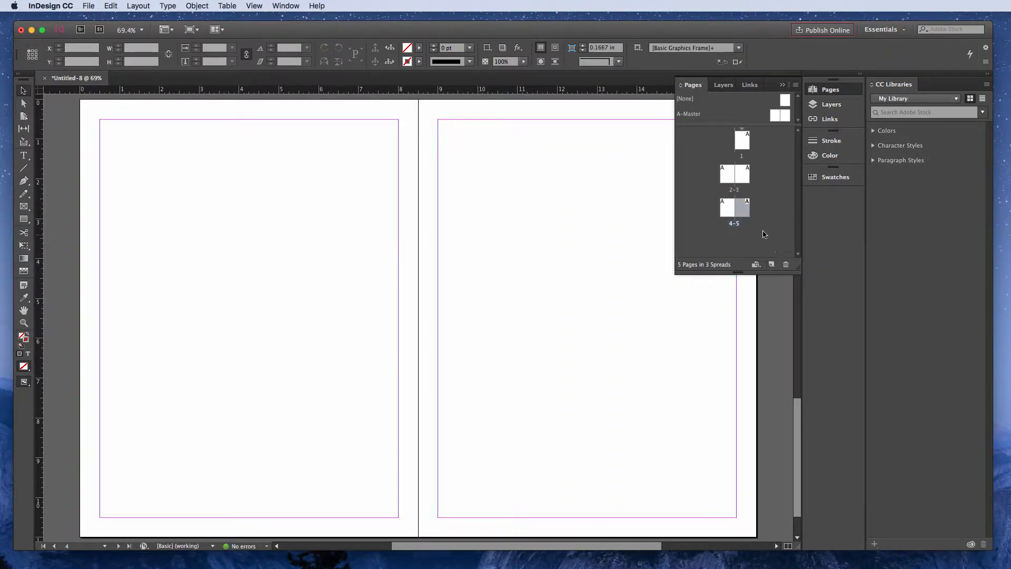
# - Select pages 4, 3 and 2 one at a time in the Pages panel and bring page 1 into view
pyautogui.click(730, 210)
pyautogui.click(747, 178)
pyautogui.click(728, 175)
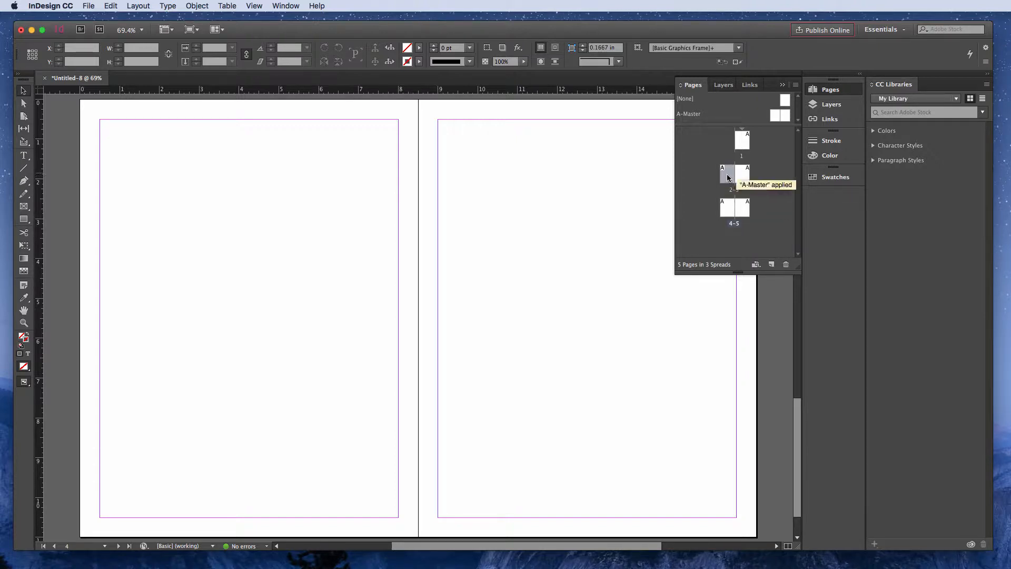
pyautogui.doubleClick(740, 142)
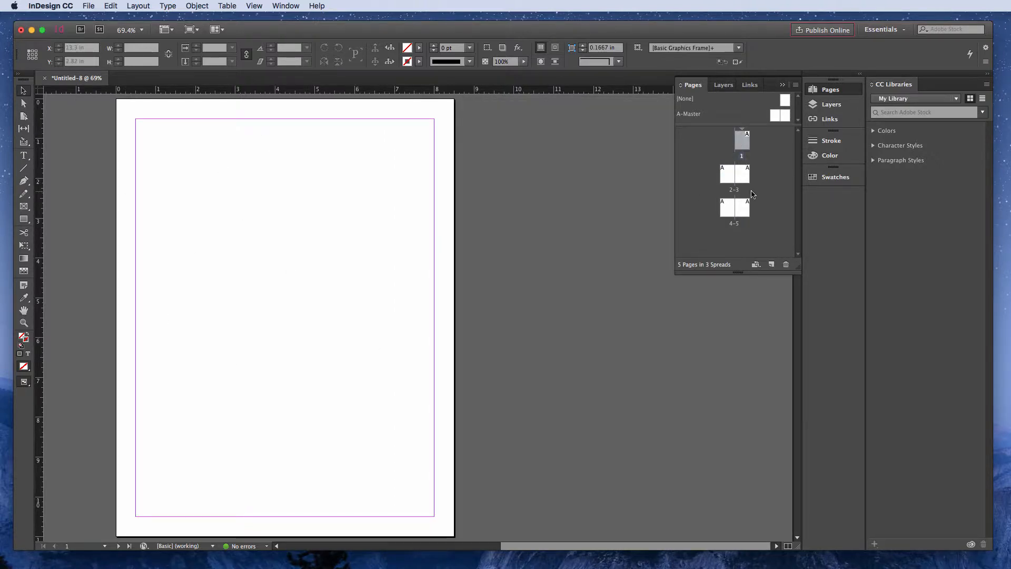
# - Select pages 4, 5 and 3 individually and bring page 4's spread into view
pyautogui.click(725, 208)
pyautogui.click(747, 212)
pyautogui.click(743, 179)
pyautogui.click(728, 208)
pyautogui.doubleClick(727, 210)
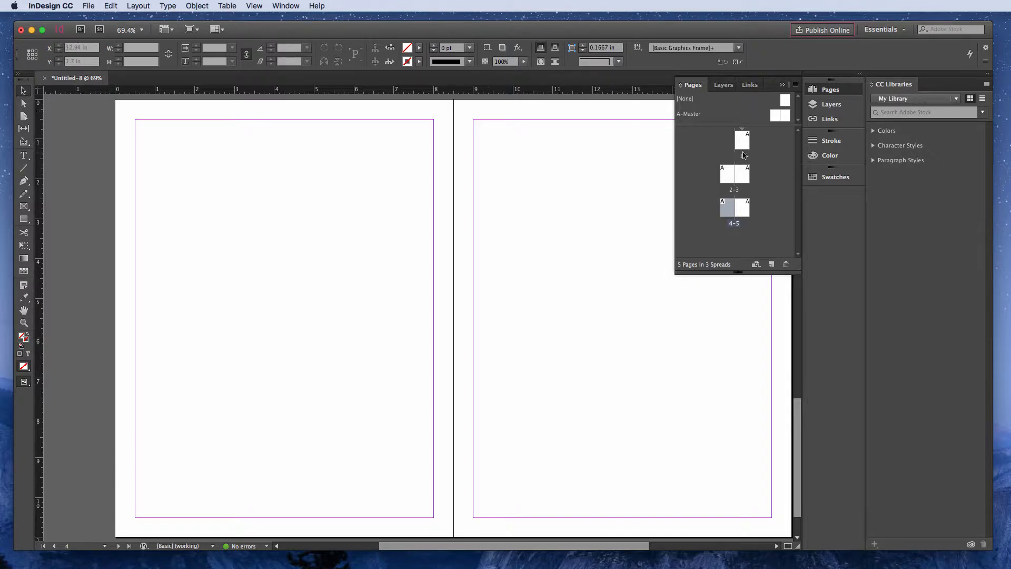
# - View the gap between spreads 2-3 and 4-5, and return to page 1
pyautogui.moveTo(798, 399); pyautogui.dragTo(778, 361)
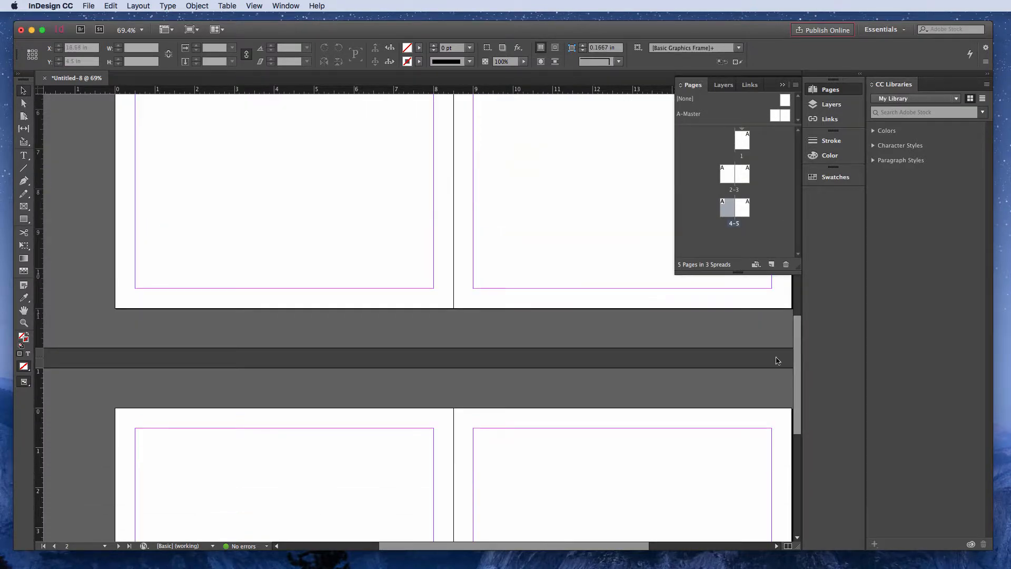
pyautogui.moveTo(598, 543); pyautogui.dragTo(546, 543)
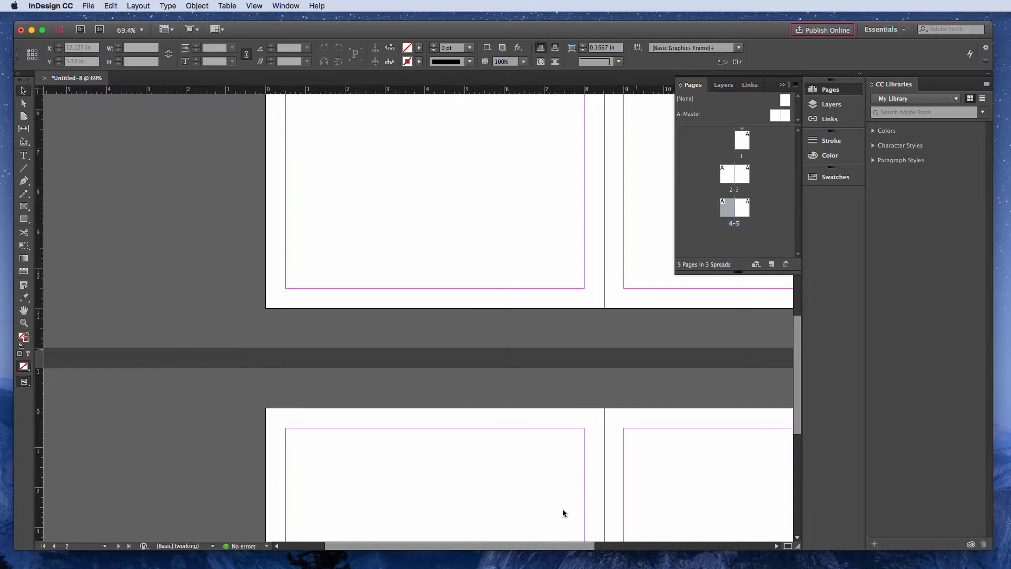
pyautogui.doubleClick(746, 136)
pyautogui.click(749, 141)
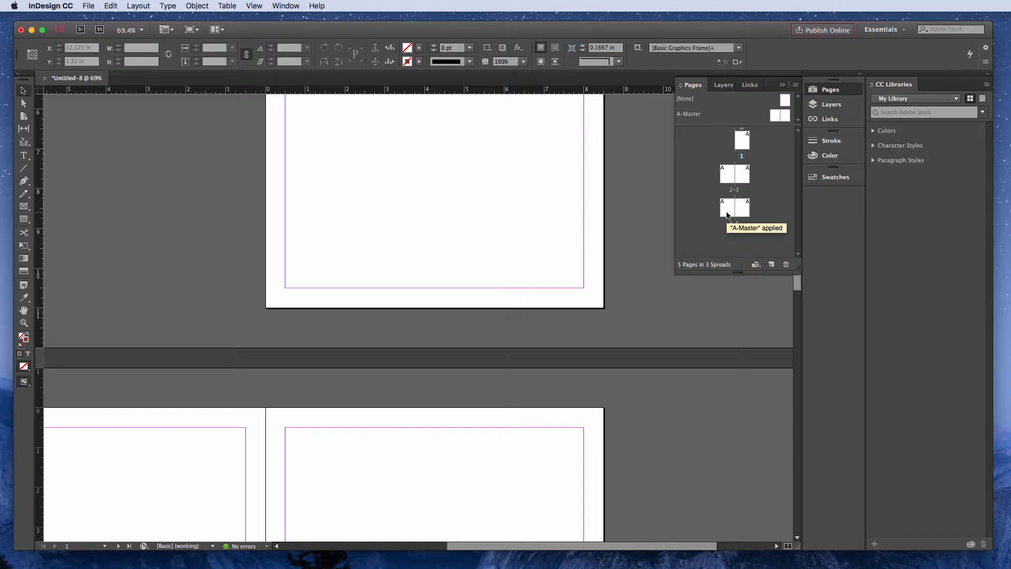
# - Select pages 1 to 4 together as a multiple selection in the Pages panel and clear the selection
pyautogui.click(742, 142)
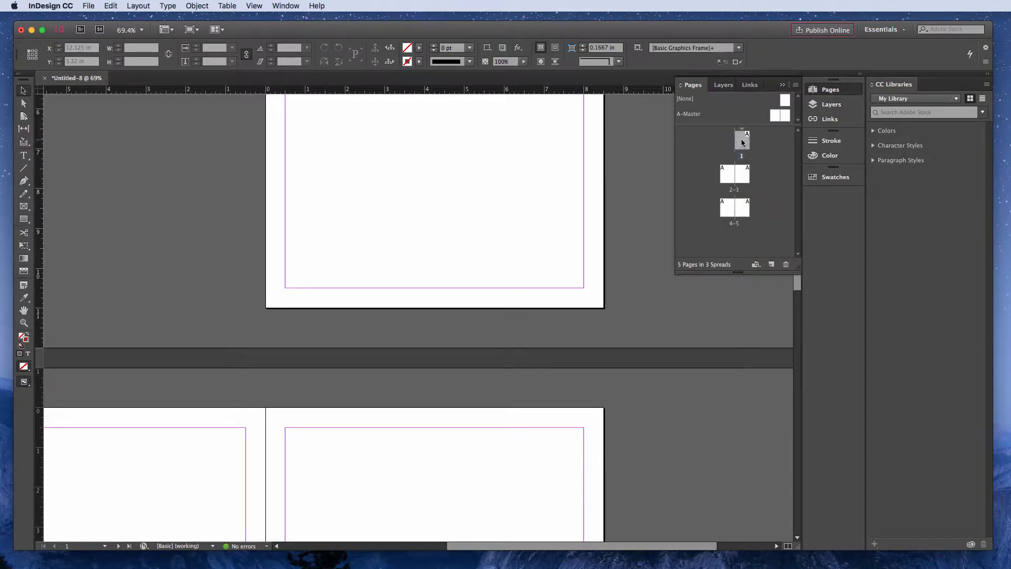
pyautogui.keyDown('shift'); pyautogui.click(726, 177); pyautogui.keyUp('shift')
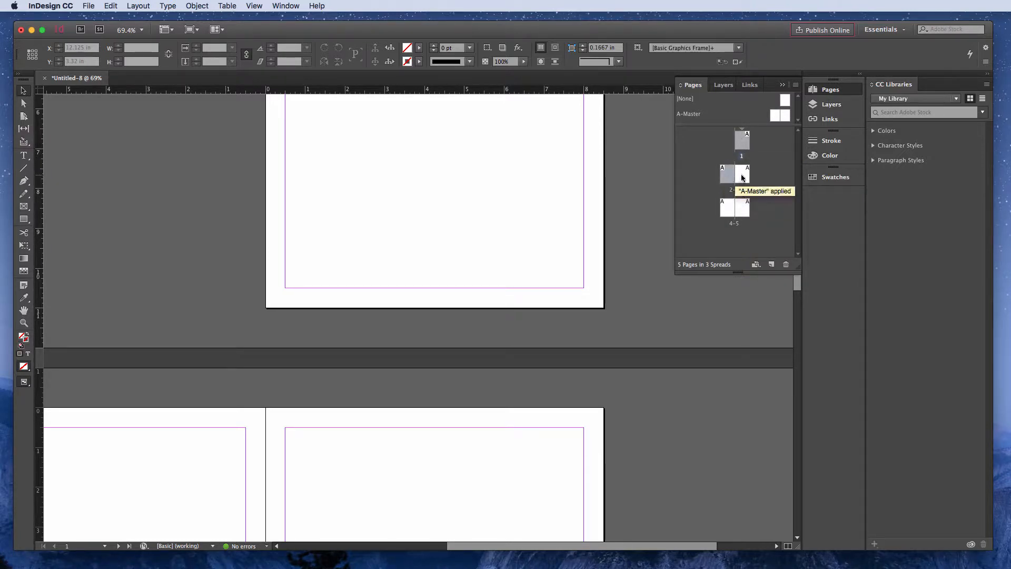
pyautogui.keyDown('shift'); pyautogui.click(742, 178); pyautogui.keyUp('shift')
pyautogui.keyDown('shift'); pyautogui.click(729, 209); pyautogui.keyUp('shift')
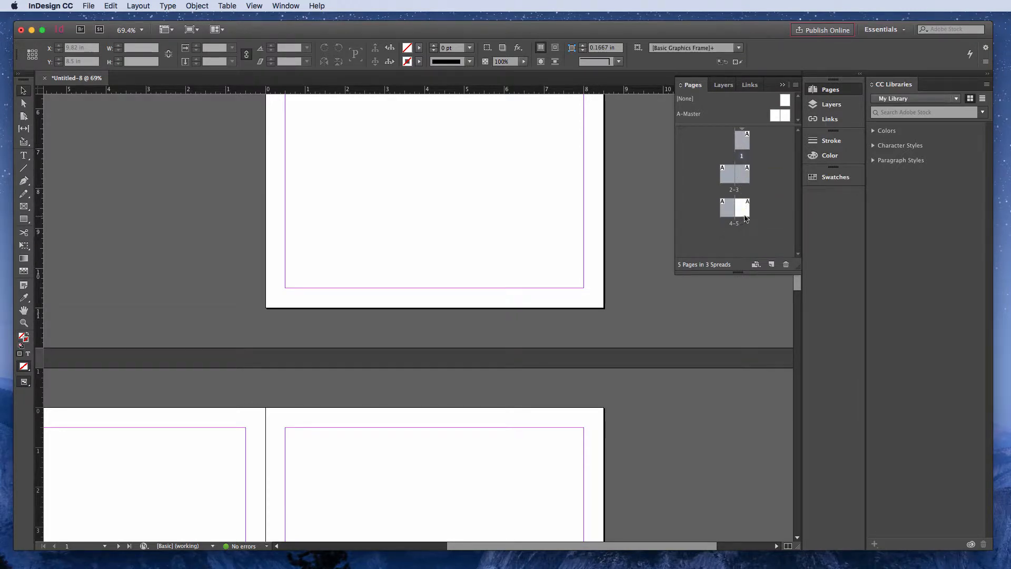
pyautogui.click(767, 185)
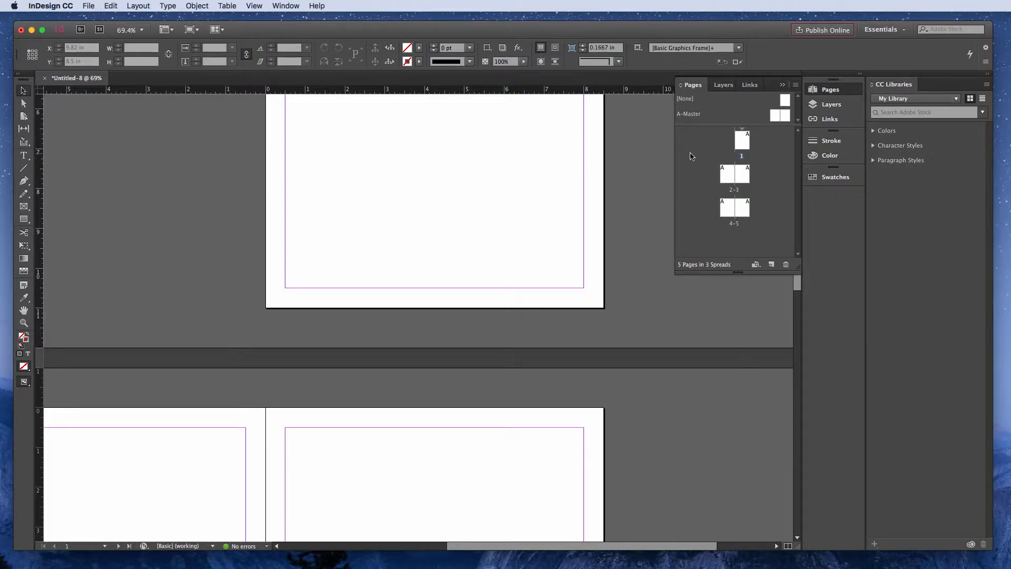
# - Select pages 1 through 5 as one continuous range in the Pages panel and clear the selection
pyautogui.click(743, 142)
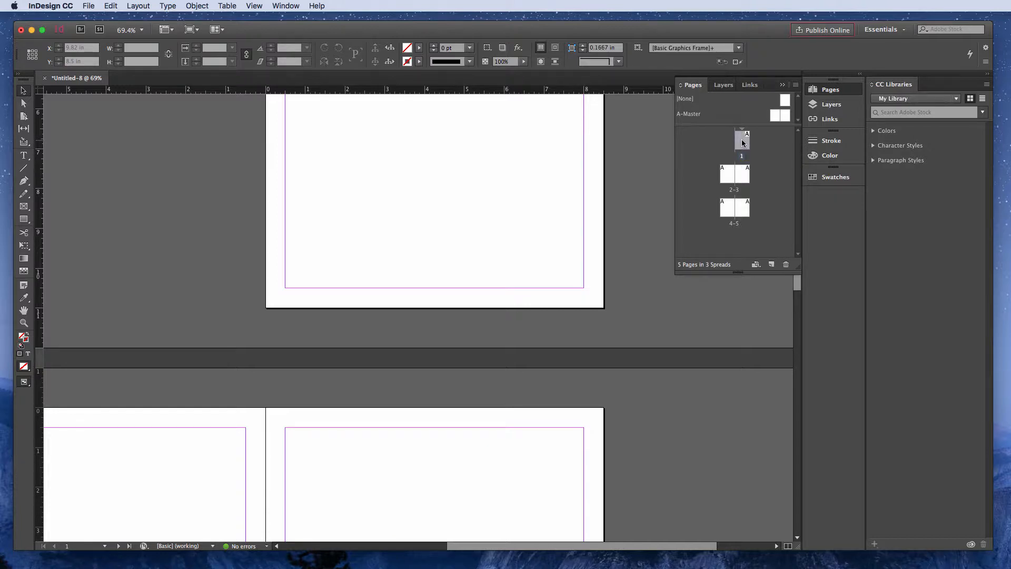
pyautogui.keyDown('shift'); pyautogui.click(743, 209); pyautogui.keyUp('shift')
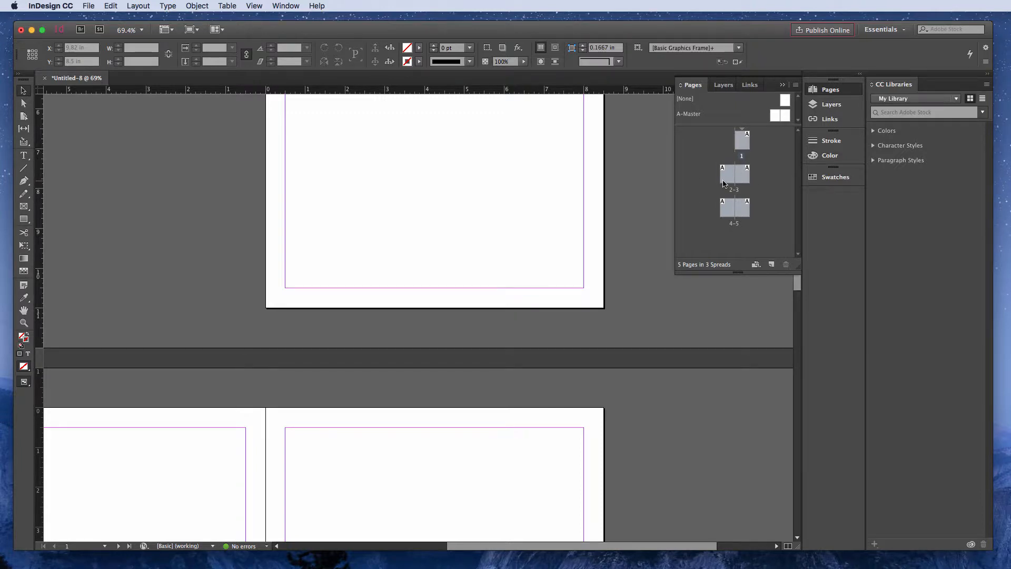
pyautogui.click(703, 149)
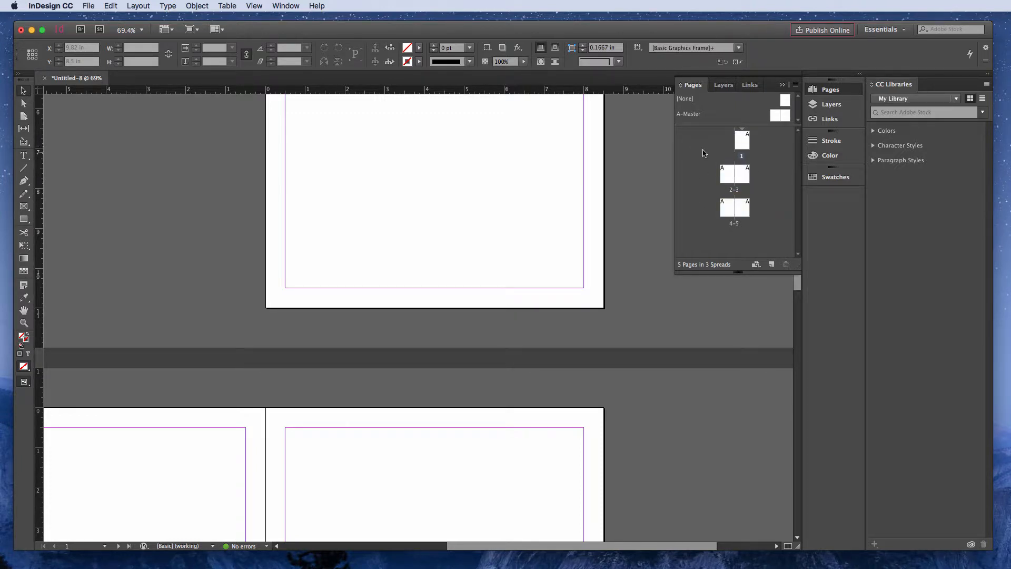
# - Select only pages 1 and 5 together, leaving out the pages between them, and clear the selection
pyautogui.click(739, 146)
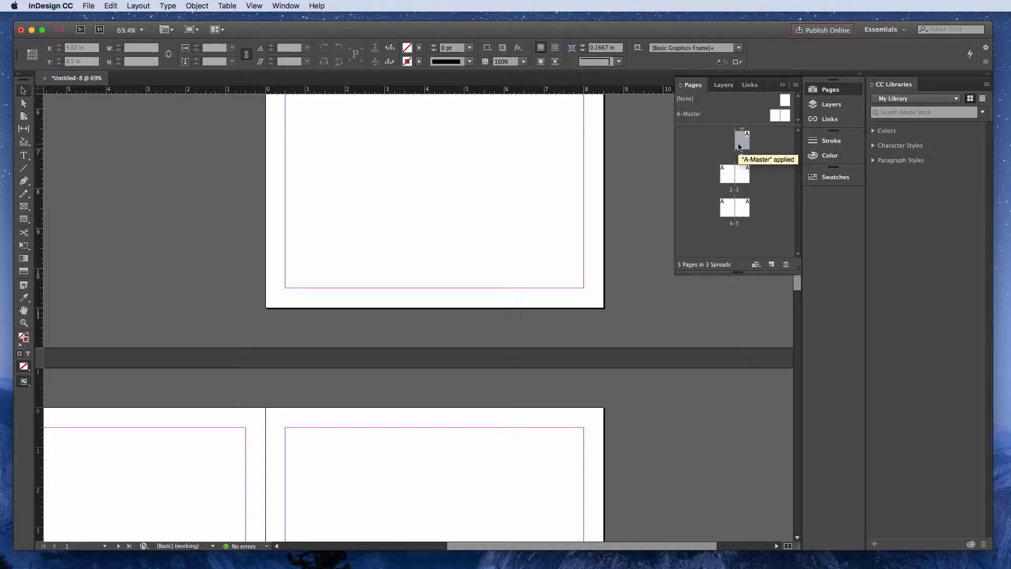
pyautogui.keyDown('super'); pyautogui.click(744, 210); pyautogui.keyUp('super')
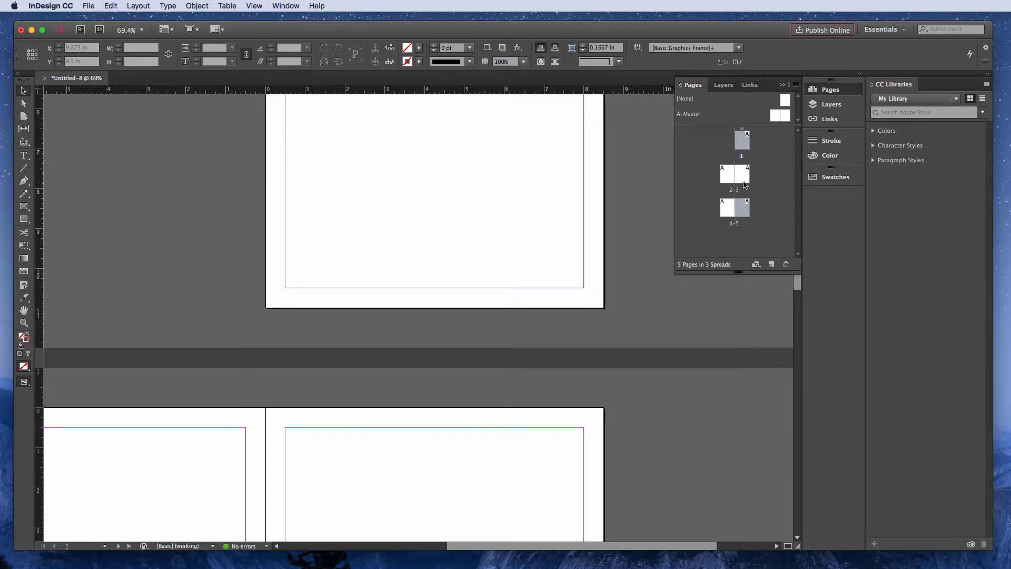
pyautogui.moveTo(744, 184)
pyautogui.click(775, 201)
# - Duplicate page 5 twice to make pages 6 and 7, and delete these two new pages
pyautogui.click(743, 212)
pyautogui.moveTo(740, 205); pyautogui.dragTo(768, 209)
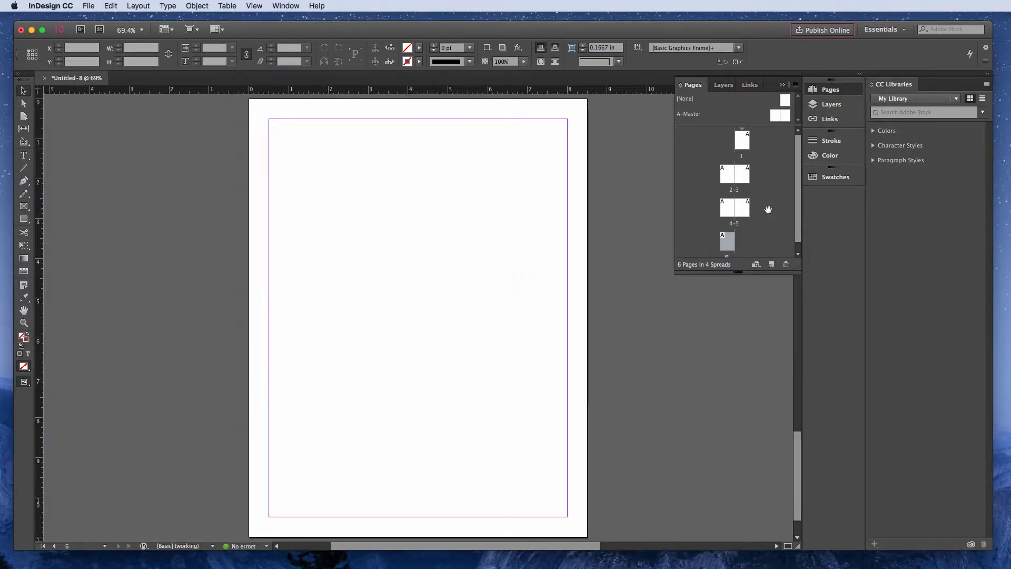
pyautogui.click(741, 208)
pyautogui.moveTo(741, 208); pyautogui.dragTo(768, 209)
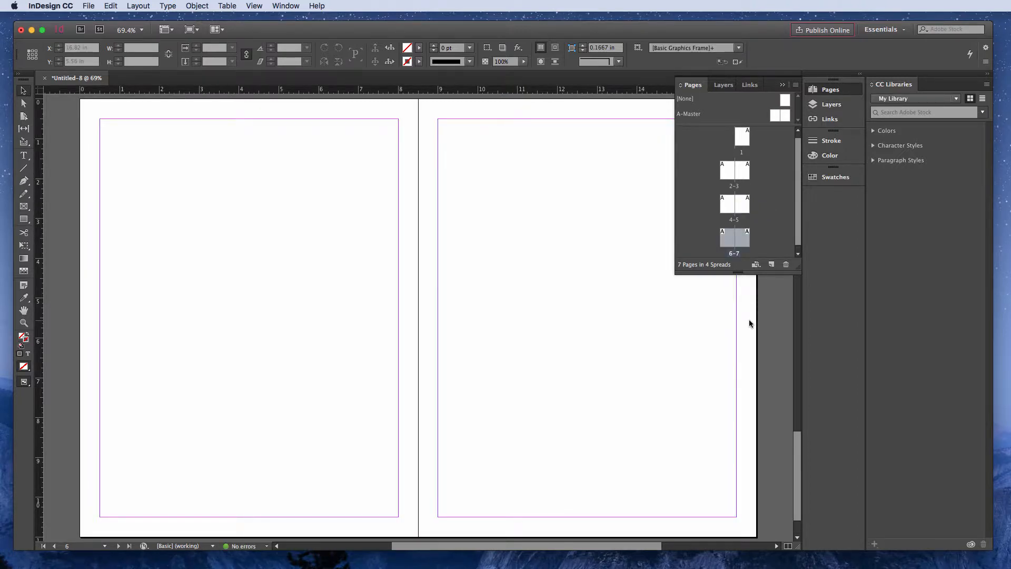
pyautogui.click(786, 264)
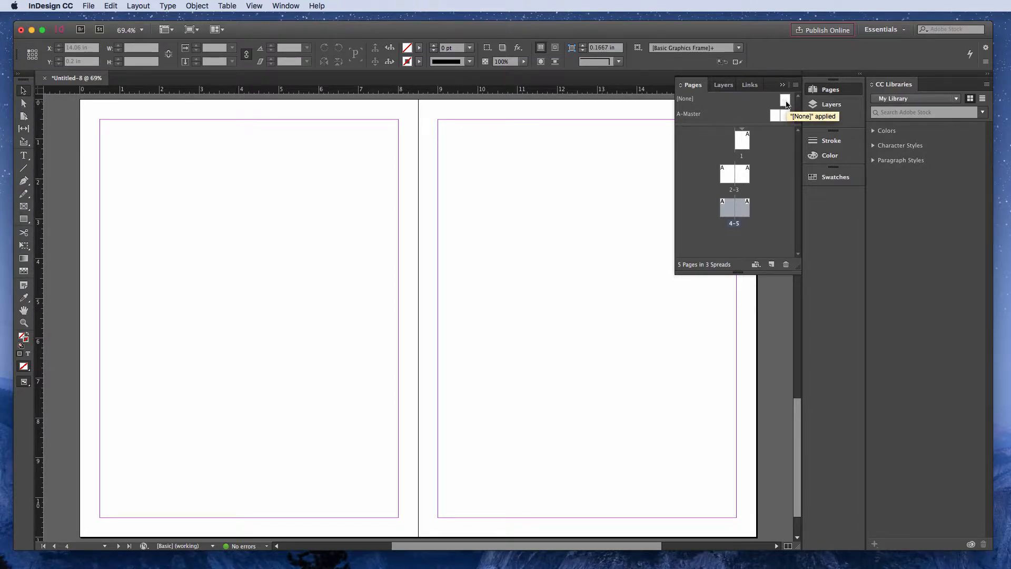
# - Apply the [None] master to page 5, add pages 6 and 7 based on [None], and deselect them
pyautogui.moveTo(786, 103); pyautogui.dragTo(736, 218)
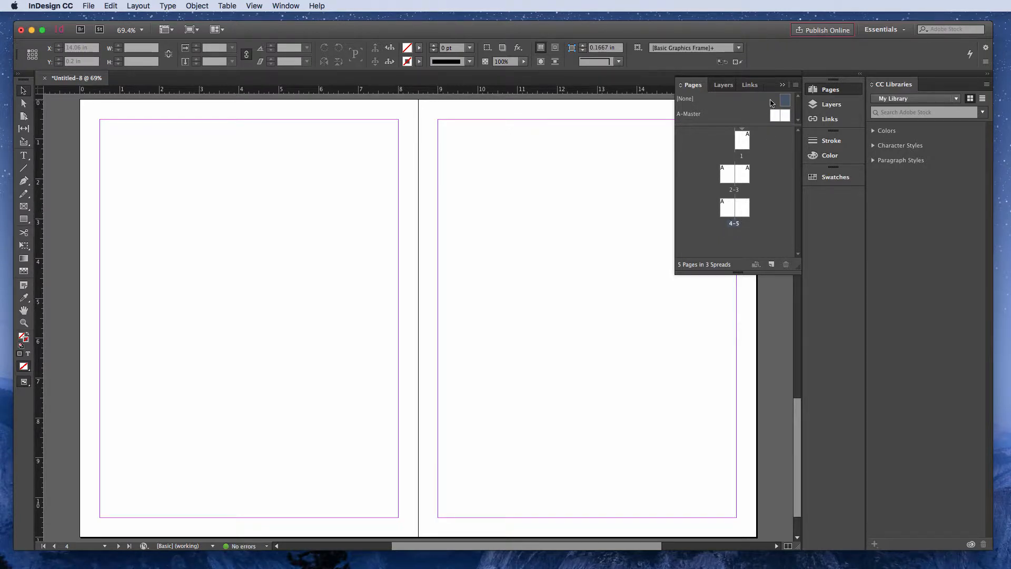
pyautogui.moveTo(786, 102); pyautogui.dragTo(744, 242)
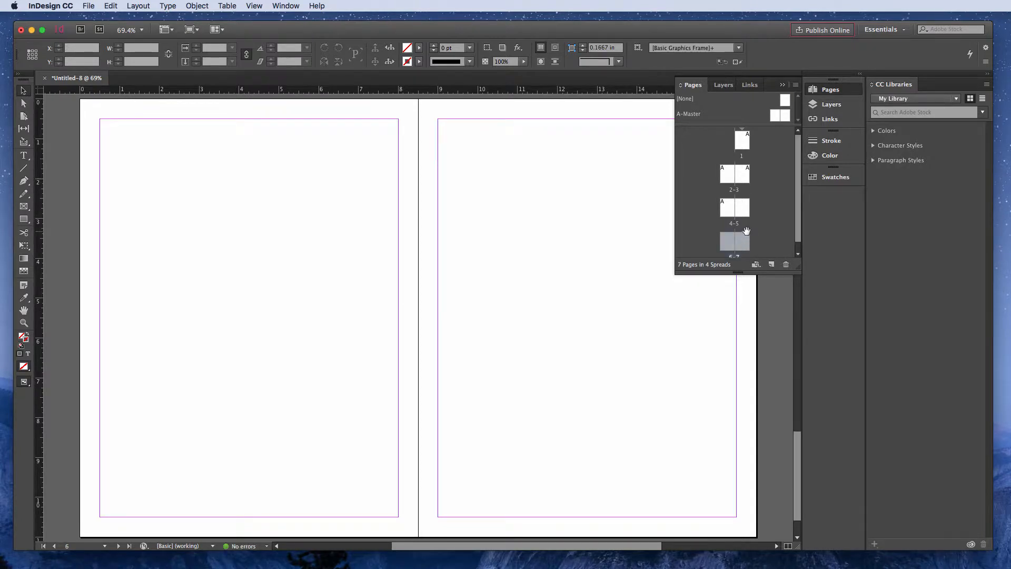
pyautogui.scroll(-1, 728, 224)
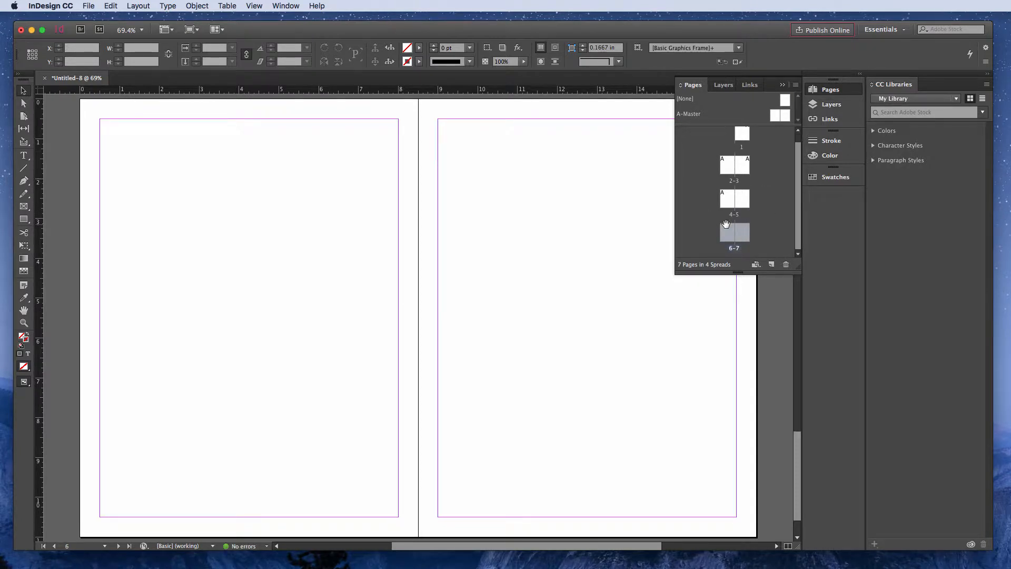
pyautogui.click(757, 227)
# - Enlarge the master pages section of the Pages panel and add pages 8 and 9 based on A-Master
pyautogui.moveTo(756, 125); pyautogui.dragTo(763, 166)
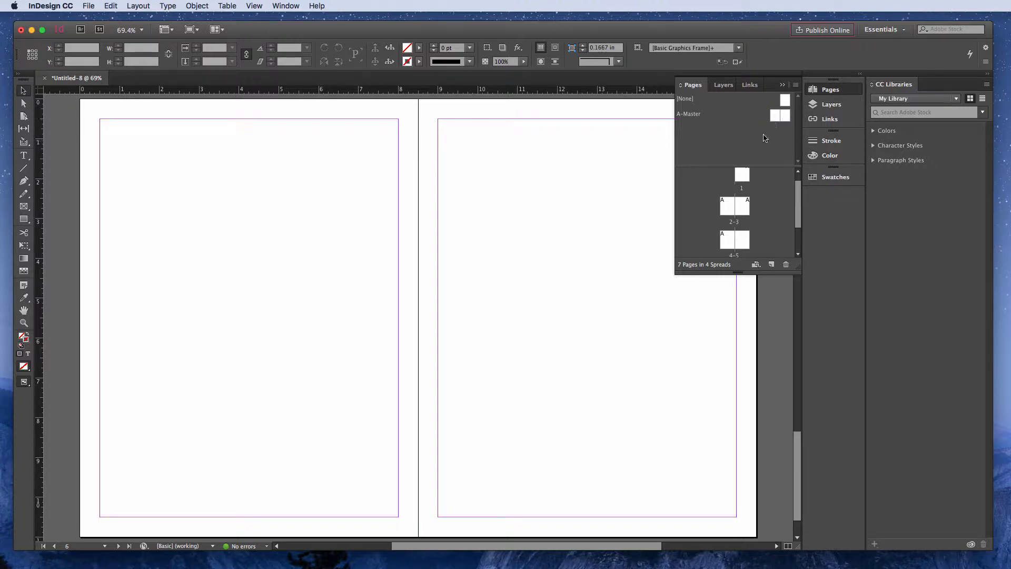
pyautogui.scroll(-3, 762, 202)
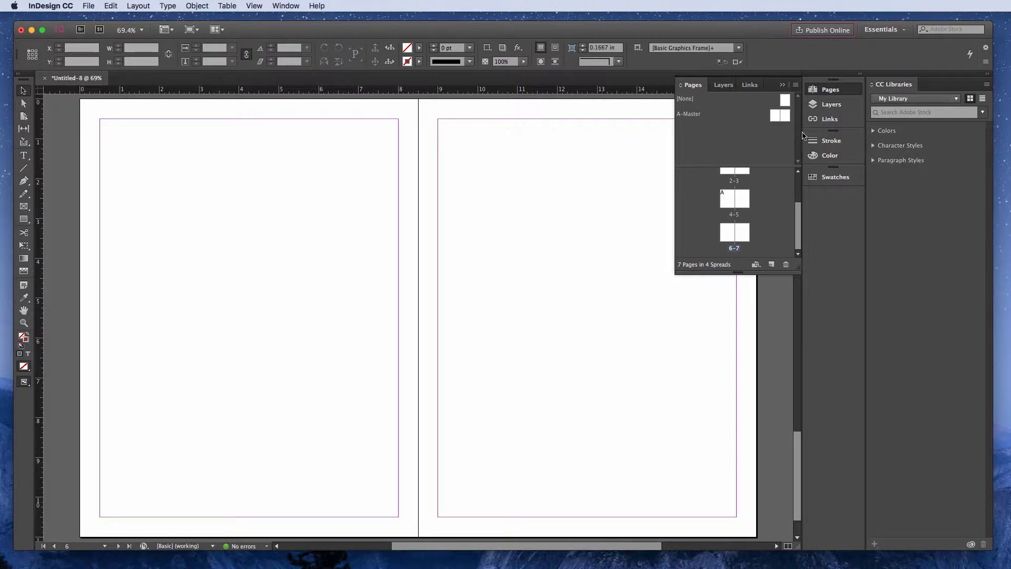
pyautogui.scroll(2, 735, 218)
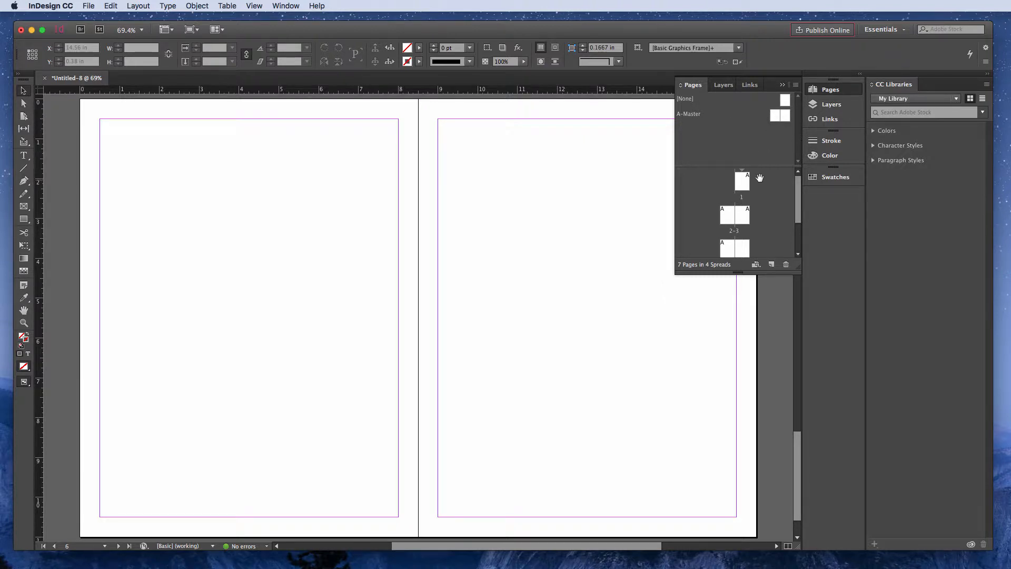
pyautogui.scroll(-2, 778, 213)
pyautogui.scroll(-2, 779, 214)
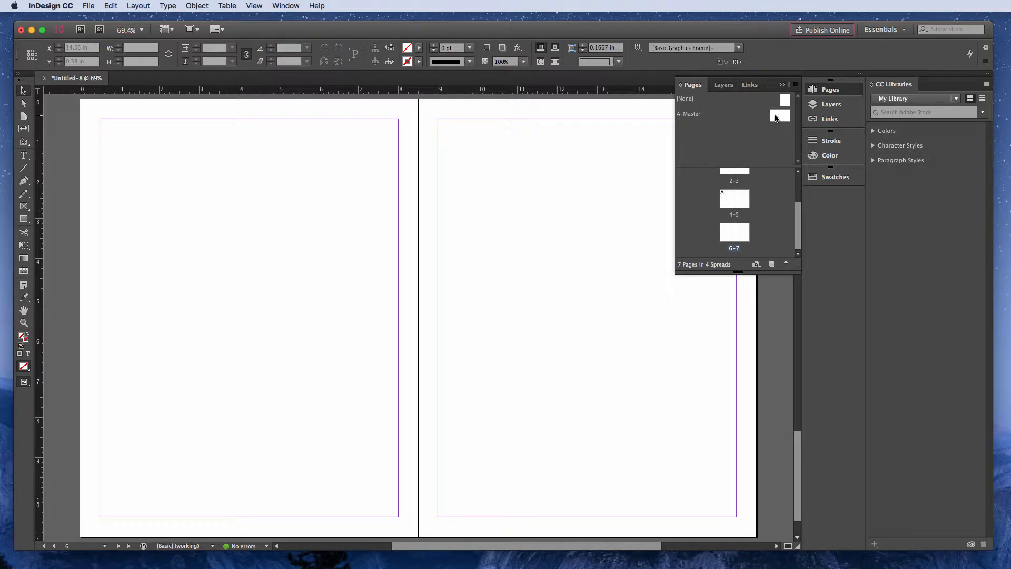
pyautogui.moveTo(776, 117); pyautogui.dragTo(756, 235)
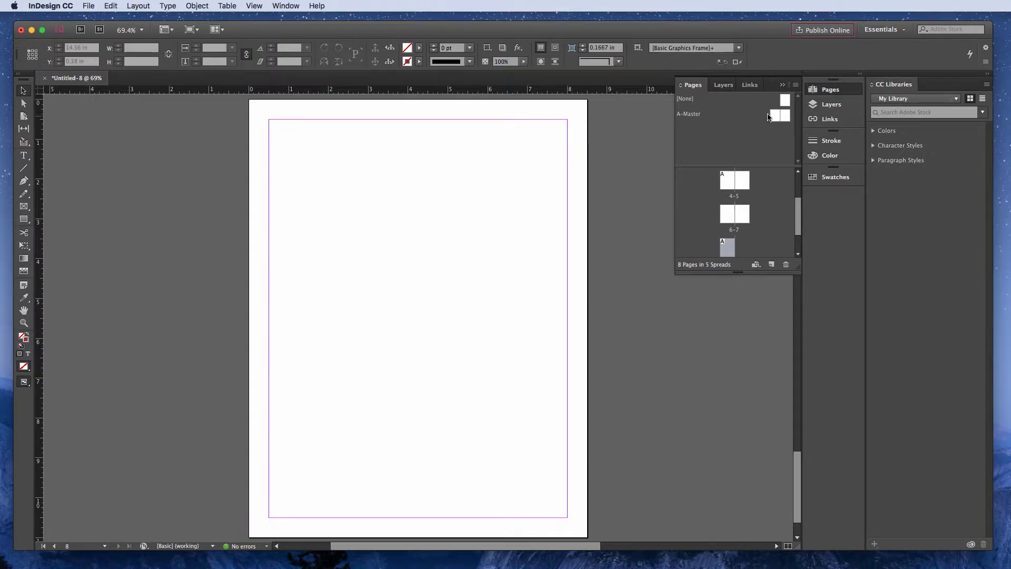
pyautogui.moveTo(785, 117); pyautogui.dragTo(743, 248)
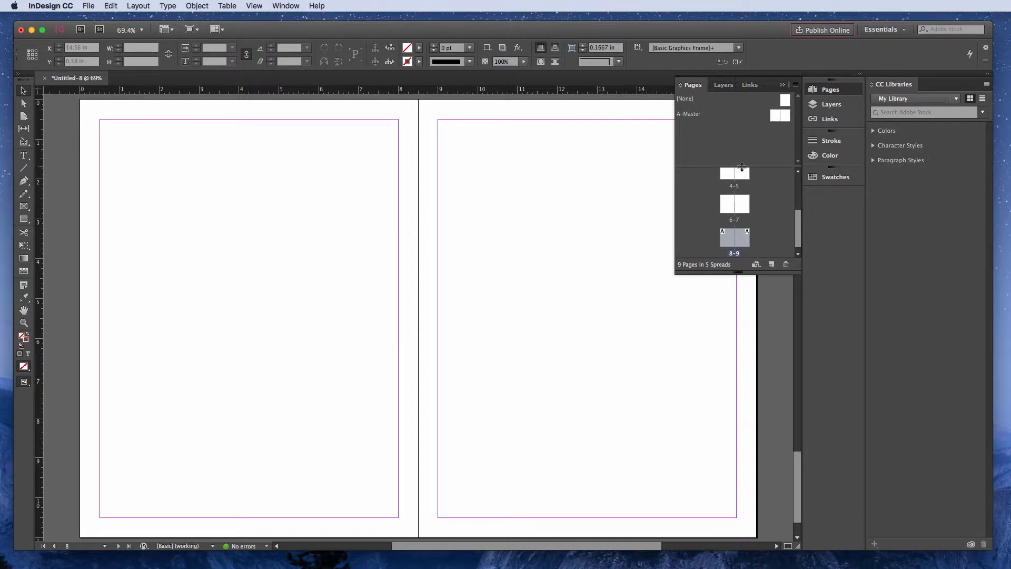
# - Shrink the master pages section, delete pages 4 through 9, and clear the page selection
pyautogui.moveTo(743, 167); pyautogui.dragTo(733, 133)
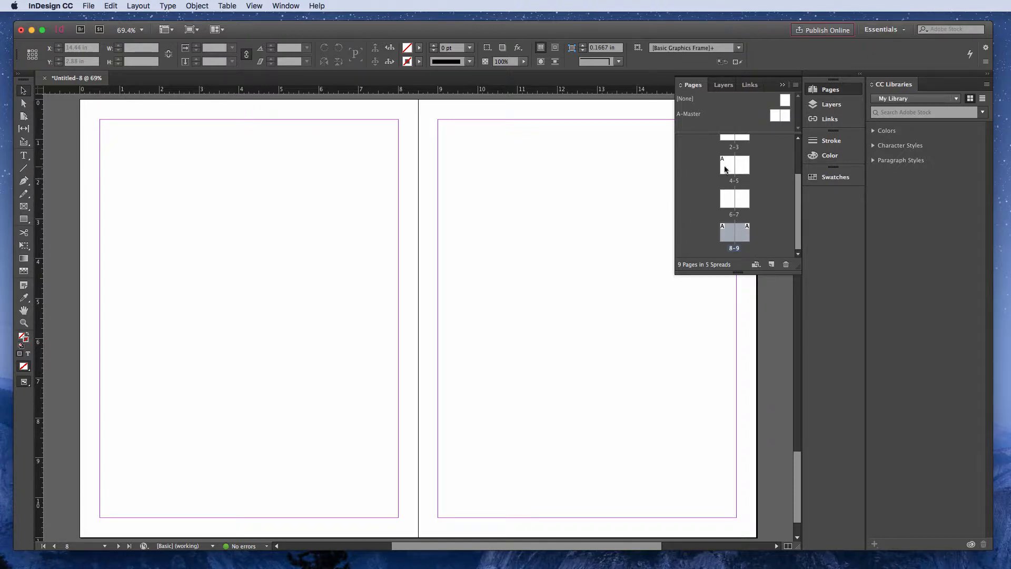
pyautogui.keyDown('shift'); pyautogui.click(727, 166); pyautogui.keyUp('shift')
pyautogui.click(784, 263)
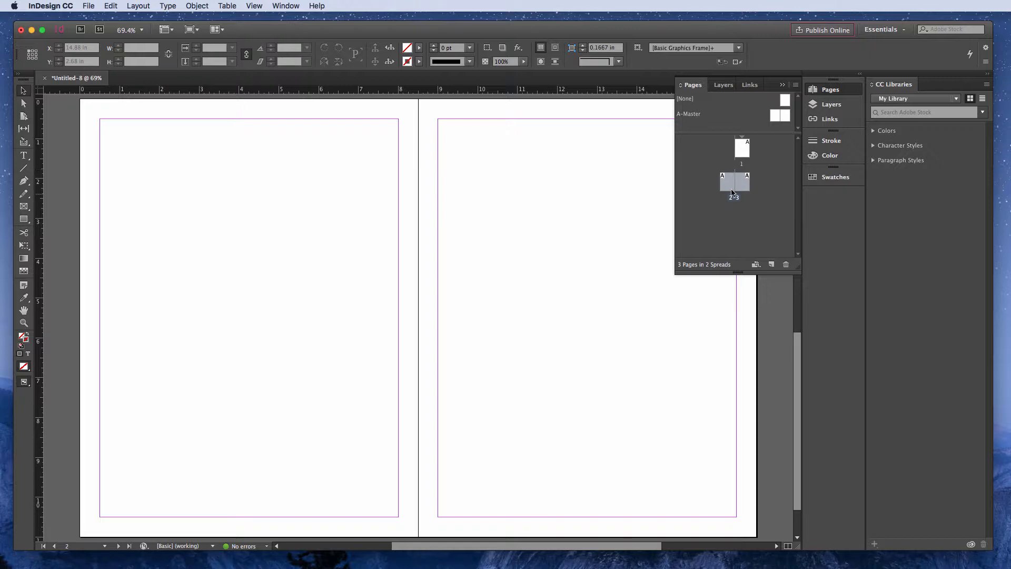
pyautogui.click(730, 237)
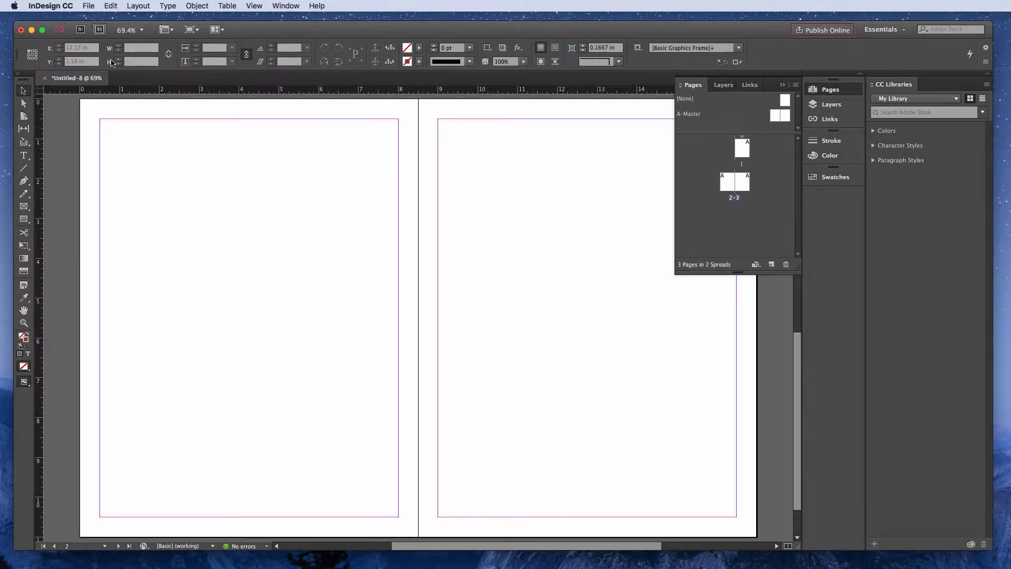
# - Turn off Facing Pages in the document setup, compare the layout with Preview off and on, and apply the change
pyautogui.click(88, 6)
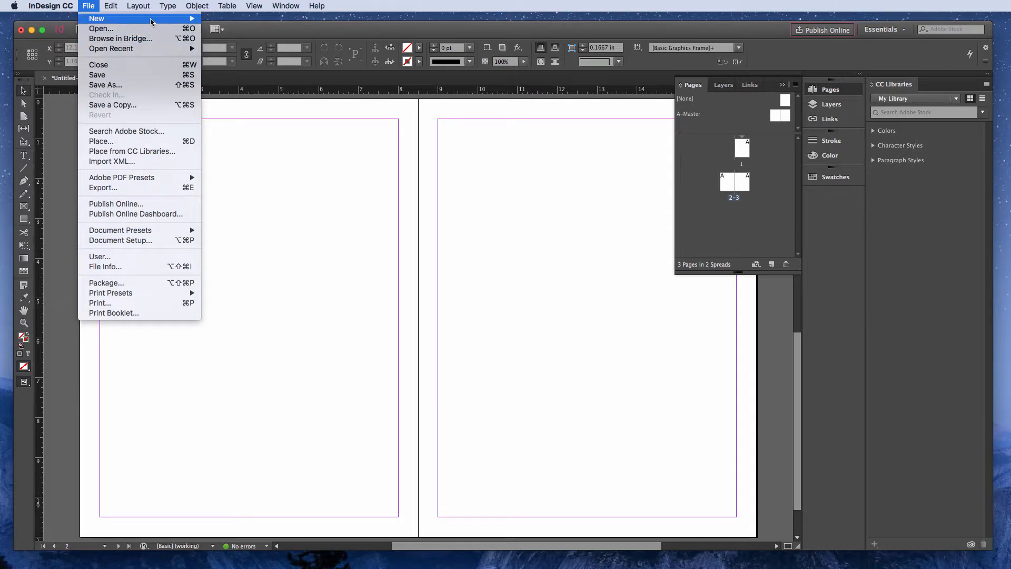
pyautogui.moveTo(141, 9)
pyautogui.moveTo(89, 6)
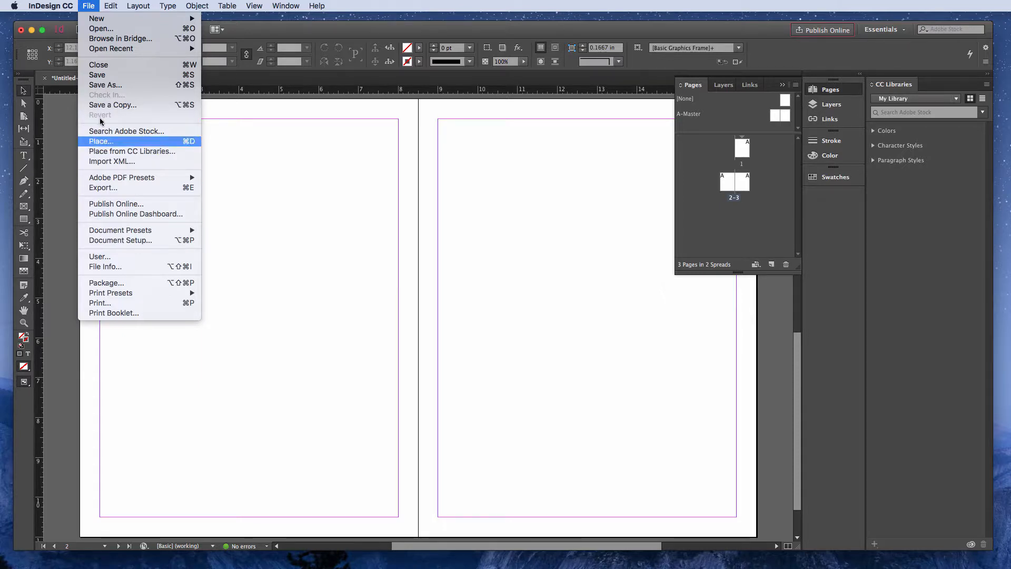
pyautogui.click(111, 240)
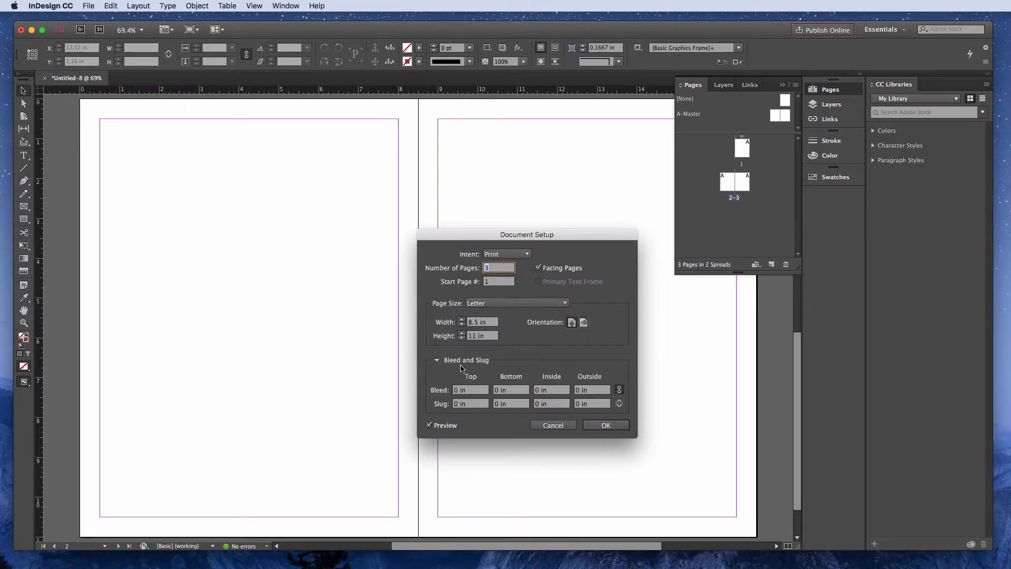
pyautogui.click(540, 268)
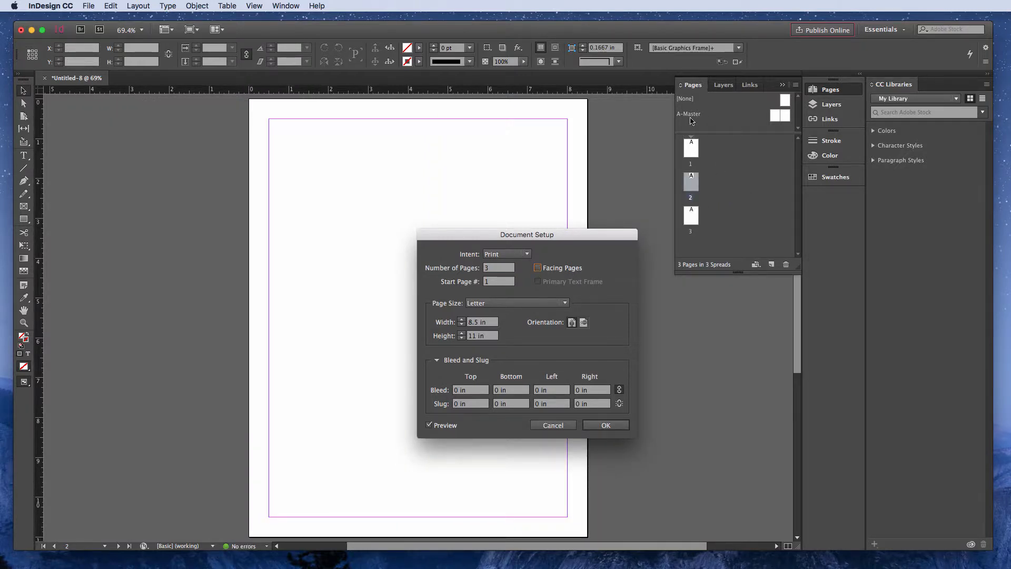
pyautogui.click(429, 426)
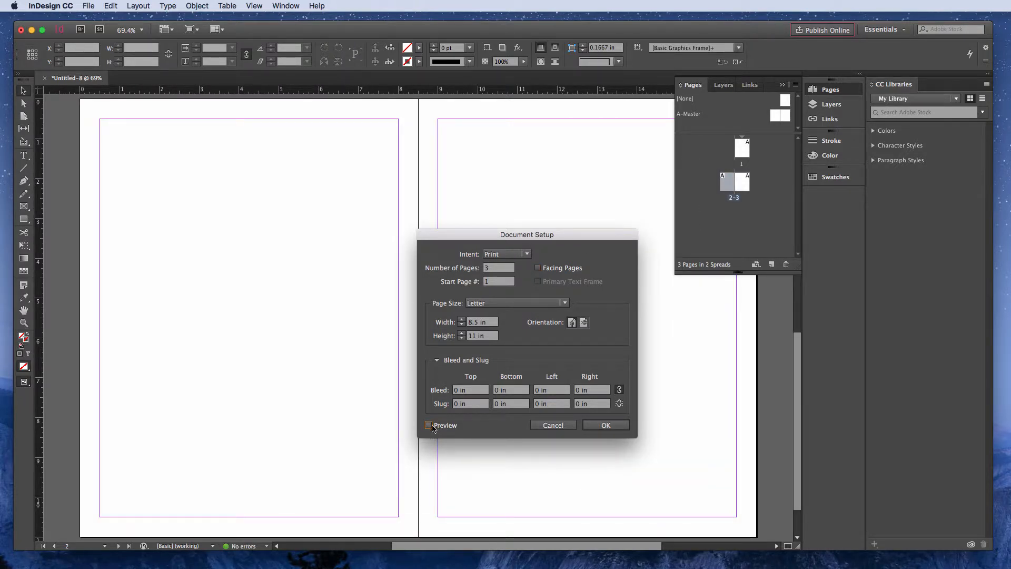
pyautogui.click(430, 426)
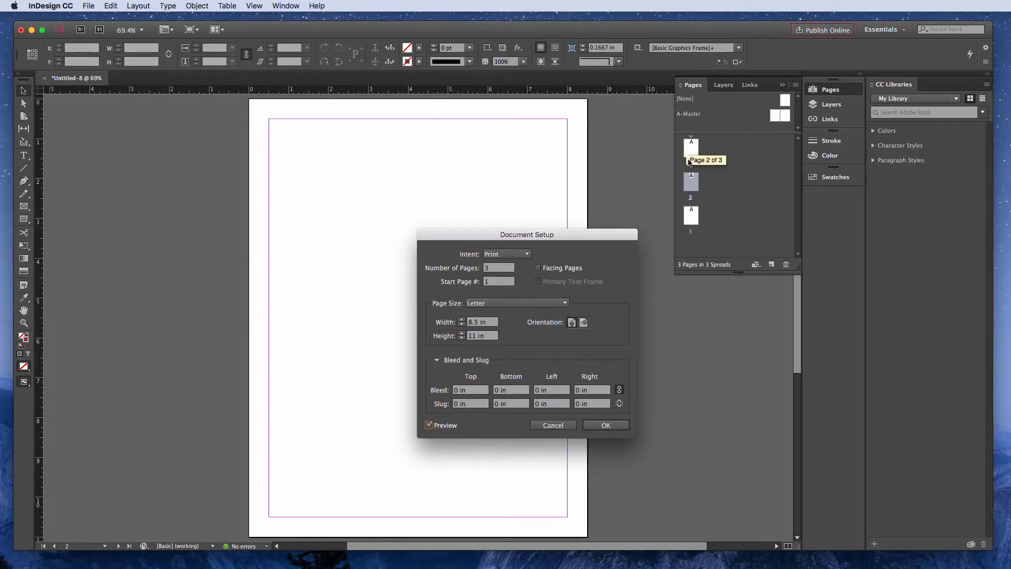
pyautogui.click(537, 268)
pyautogui.click(538, 268)
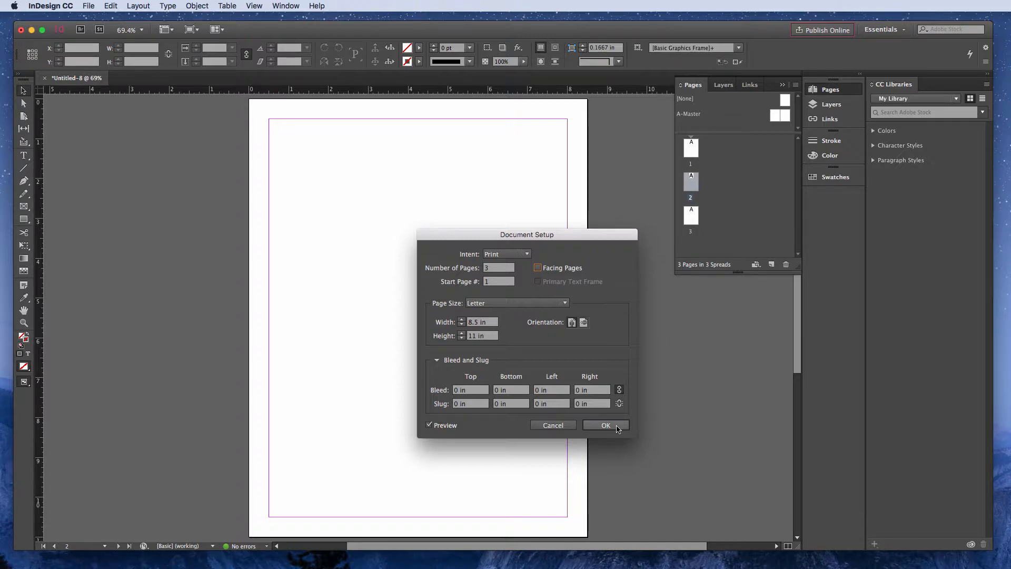
pyautogui.click(605, 425)
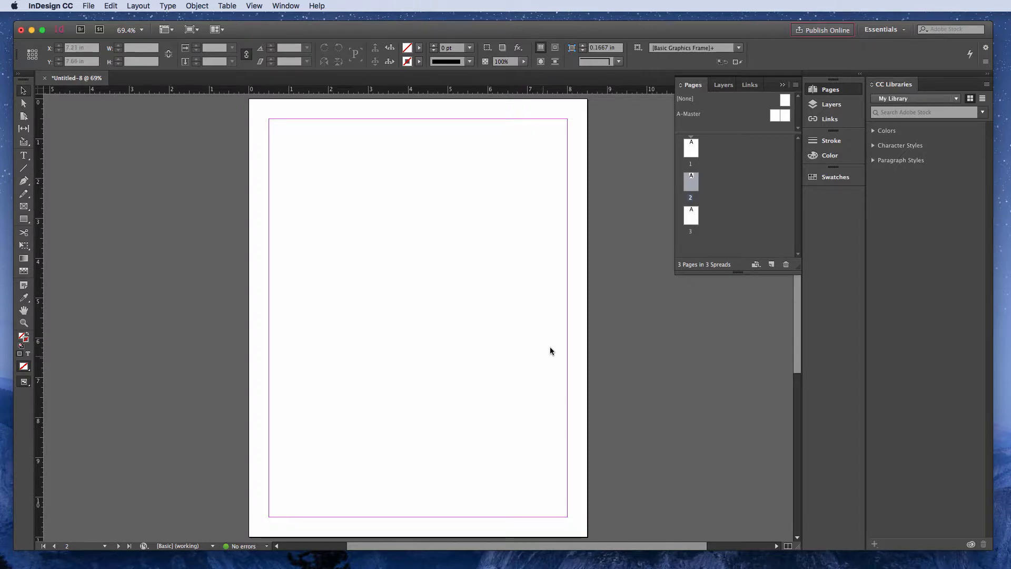
pyautogui.click(89, 6)
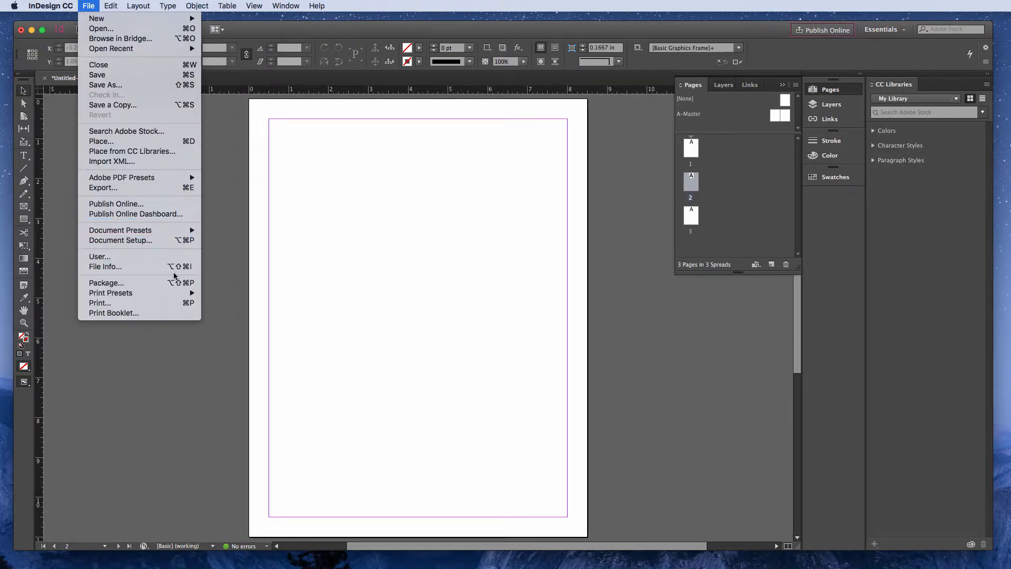
pyautogui.click(381, 278)
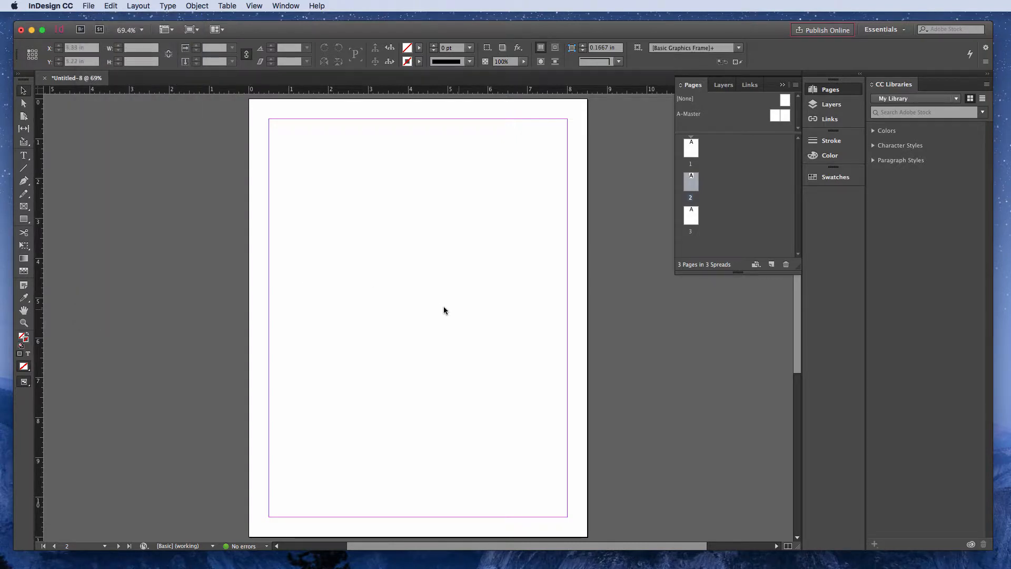
# - Hide the guides in the document and show them again to compare the page with and without margin lines
pyautogui.scroll(15, 444, 272)
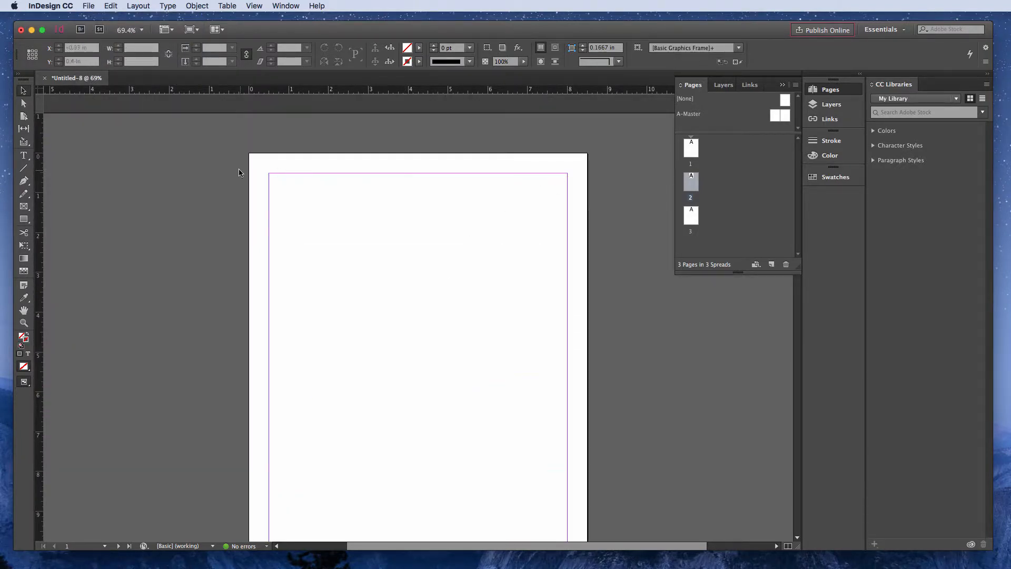
pyautogui.scroll(-4, 309, 410)
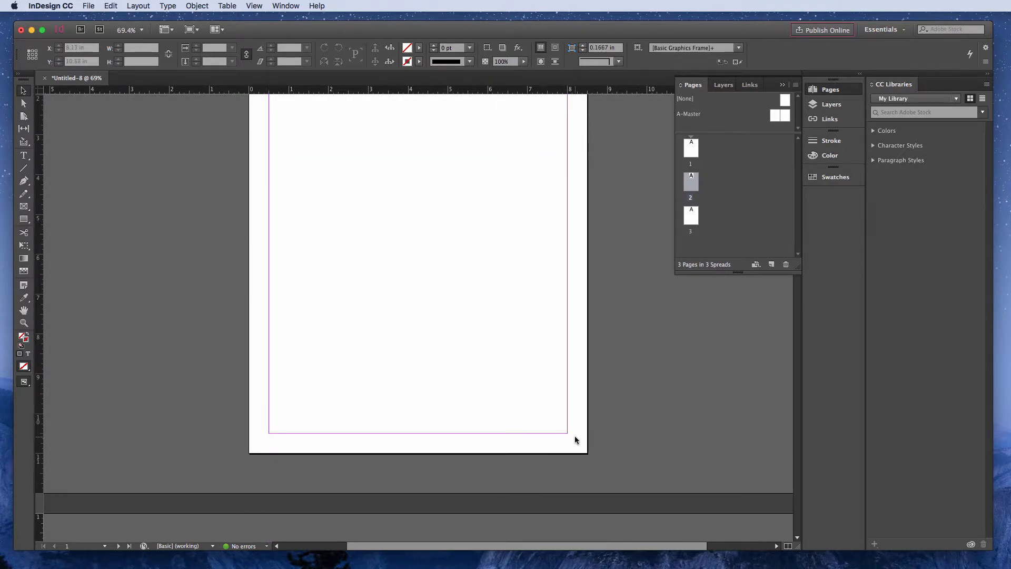
pyautogui.scroll(9, 611, 337)
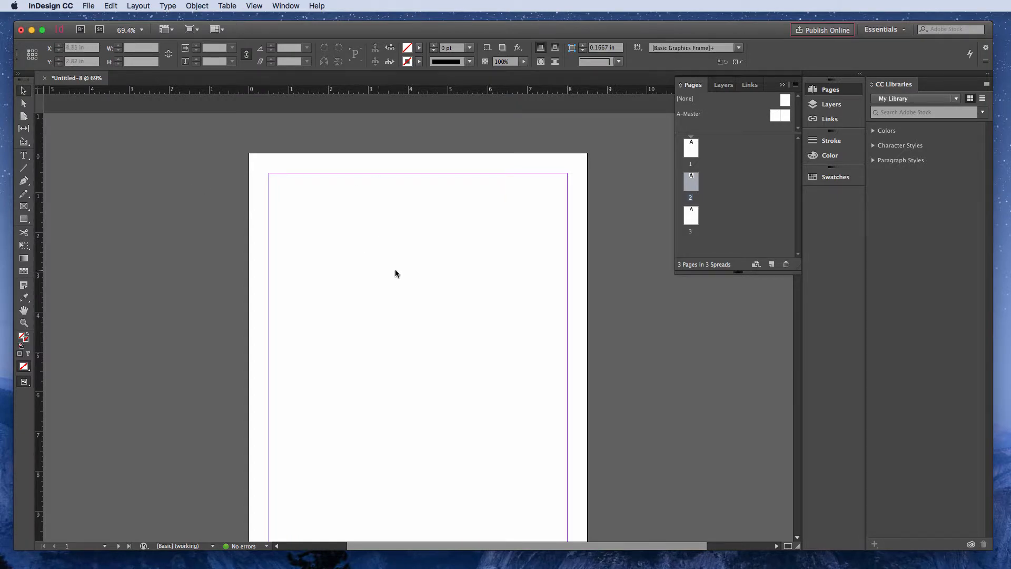
pyautogui.click(254, 6)
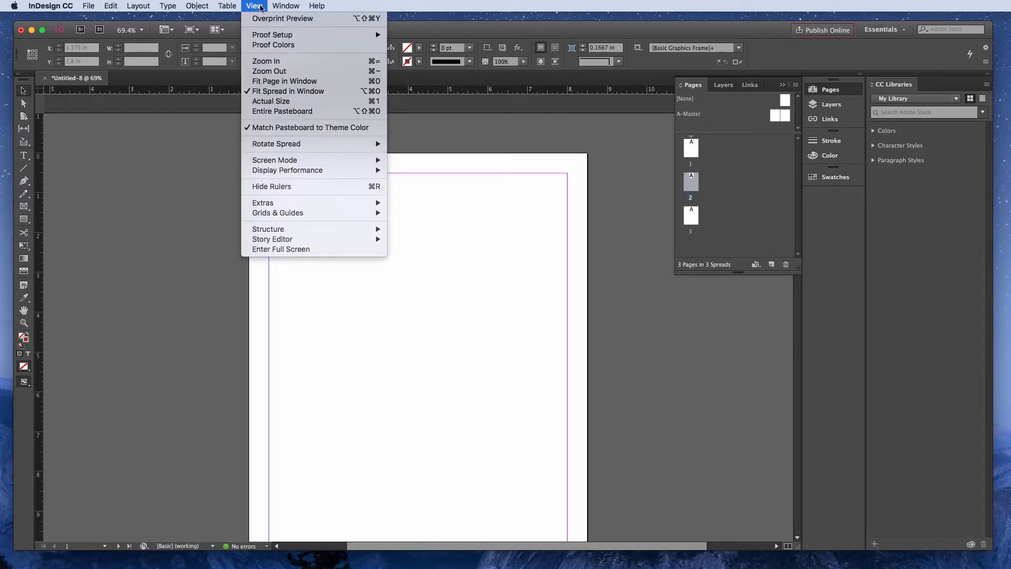
pyautogui.moveTo(273, 212)
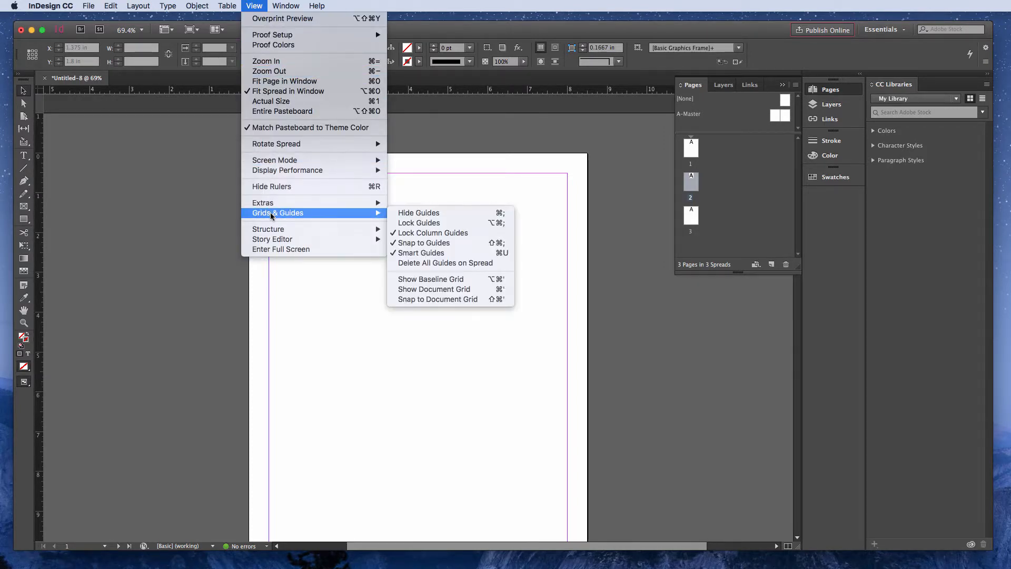
pyautogui.click(420, 213)
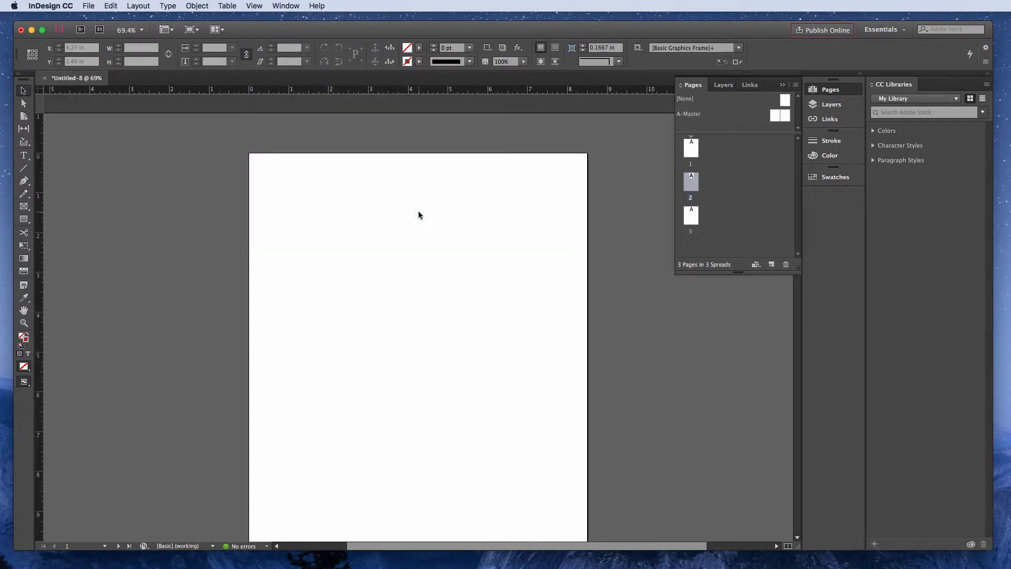
pyautogui.click(255, 6)
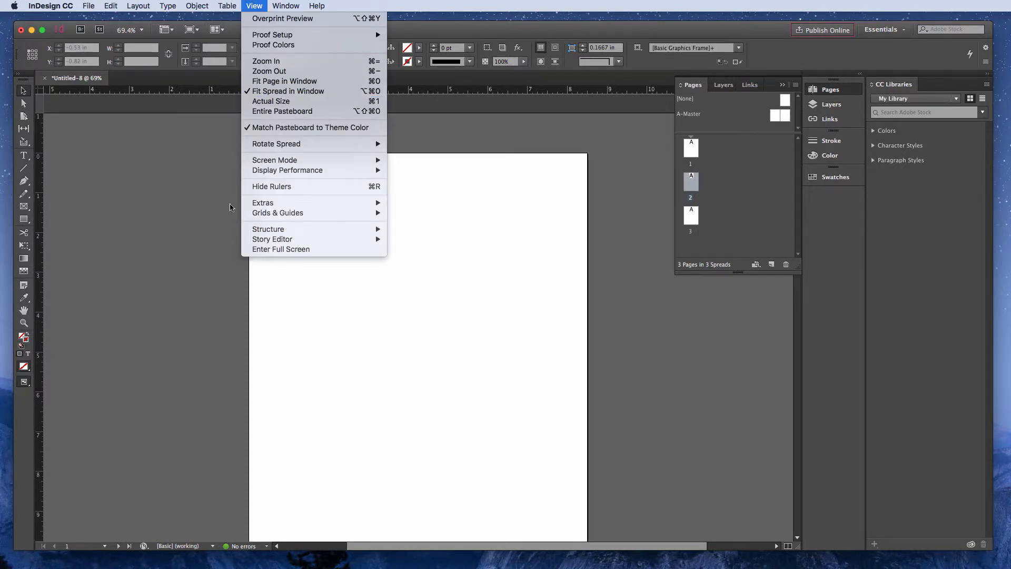
pyautogui.moveTo(262, 214)
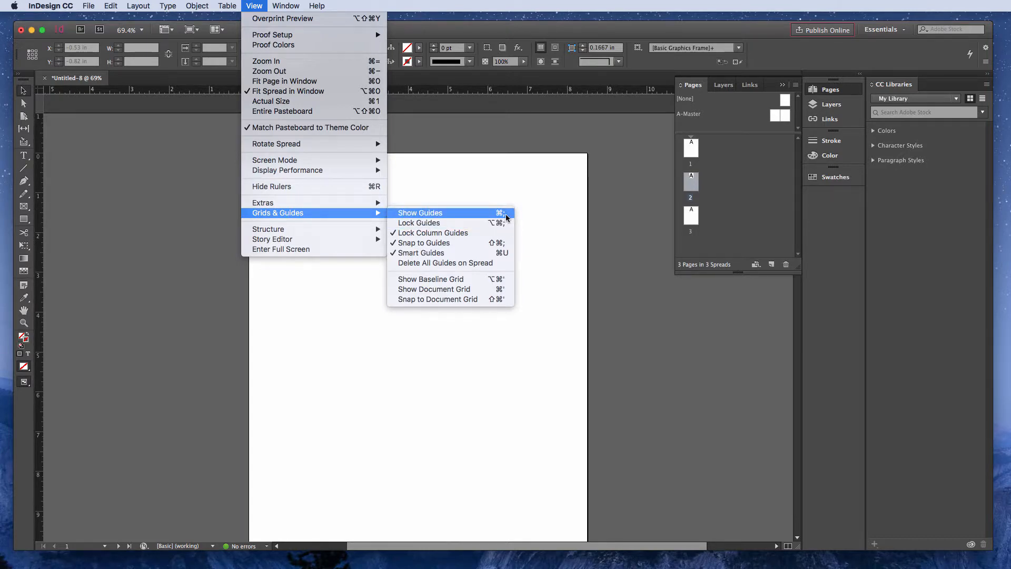
pyautogui.click(530, 228)
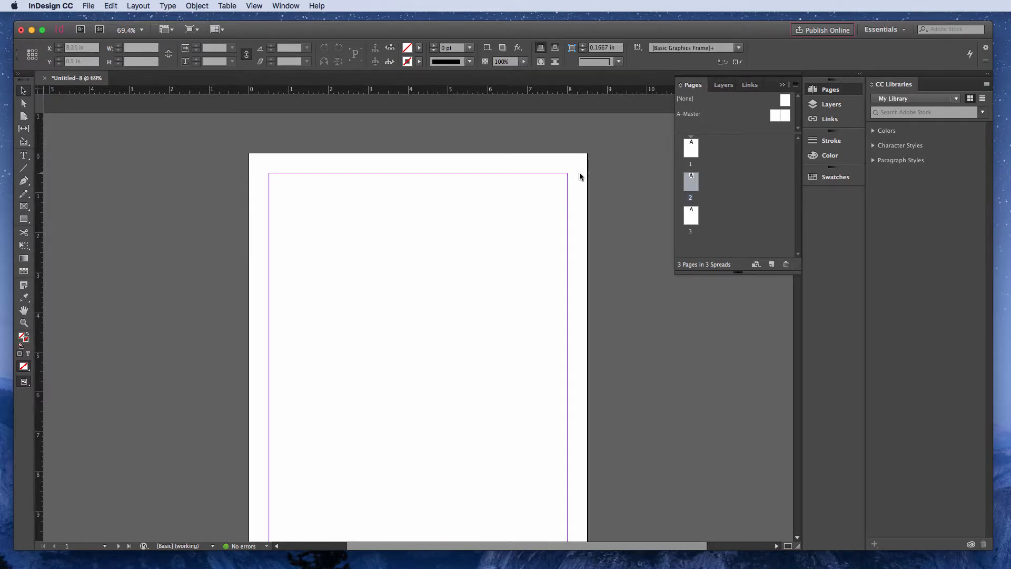
# - Select pages 1 and 2 together and open their margins and columns settings, keeping the page visible beside the dialog
pyautogui.scroll(-2, 421, 174)
pyautogui.scroll(2, 422, 174)
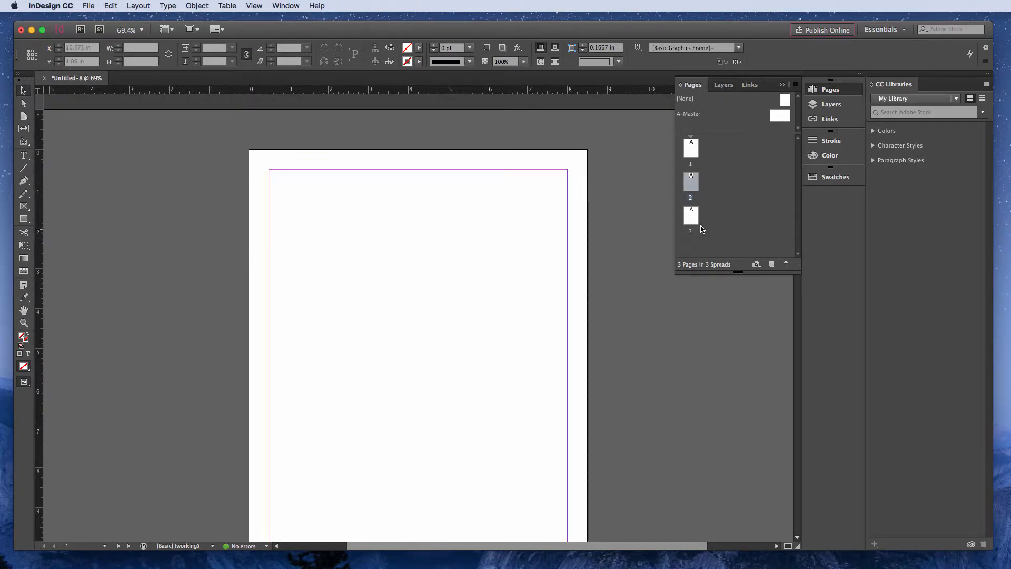
pyautogui.click(685, 150)
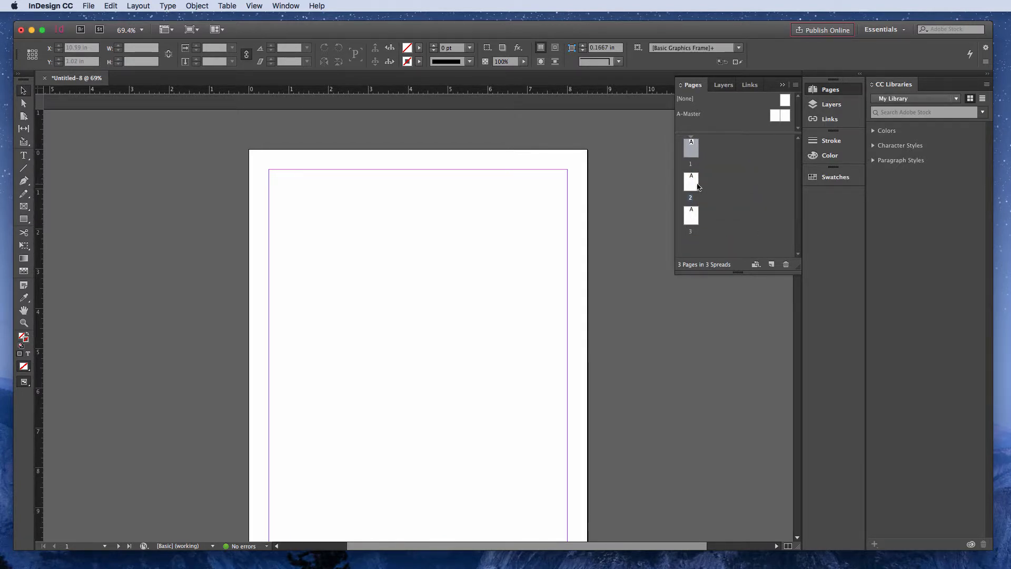
pyautogui.keyDown('shift'); pyautogui.click(692, 182); pyautogui.keyUp('shift')
pyautogui.click(138, 7)
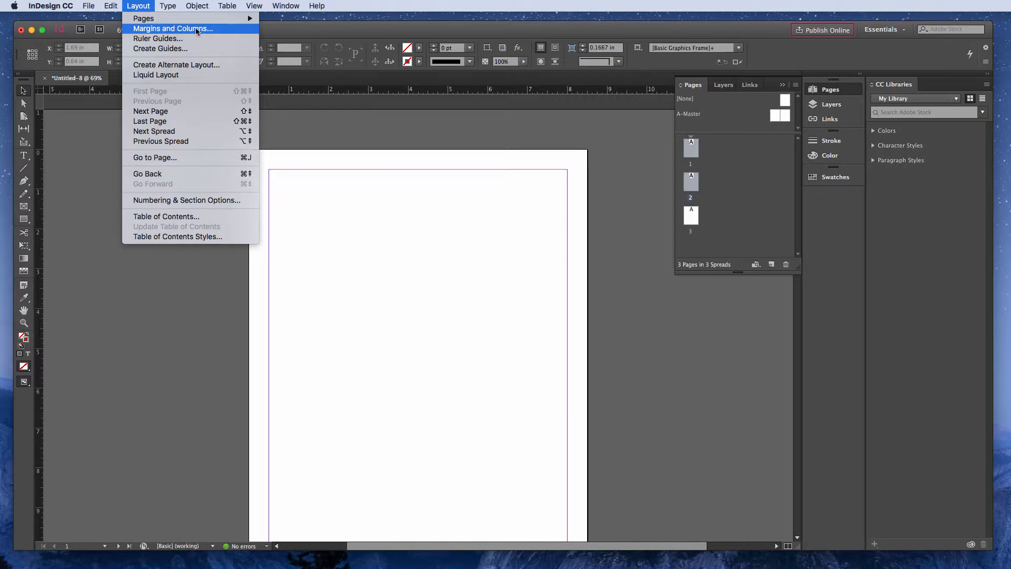
pyautogui.click(141, 30)
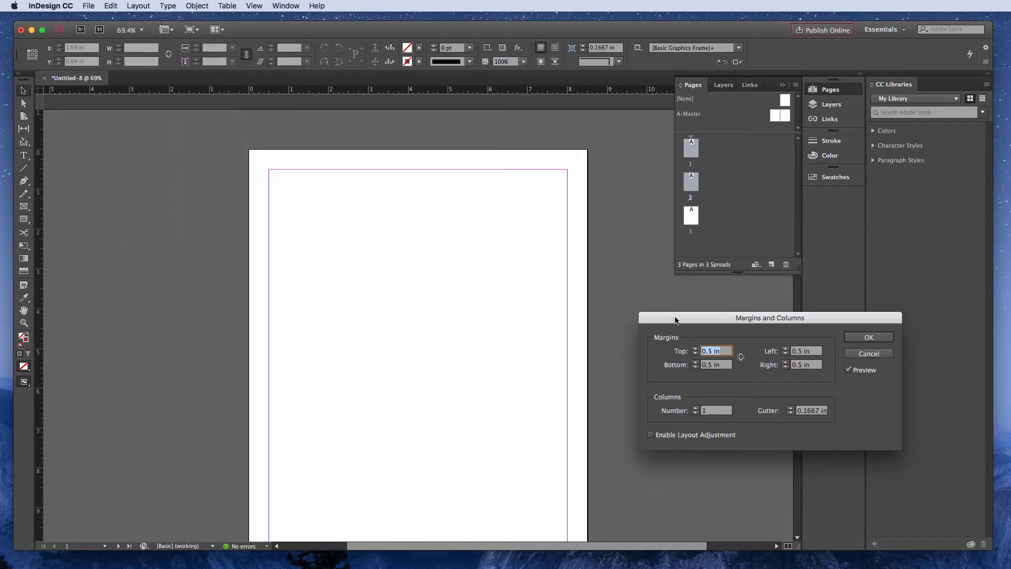
pyautogui.moveTo(672, 316); pyautogui.dragTo(634, 296)
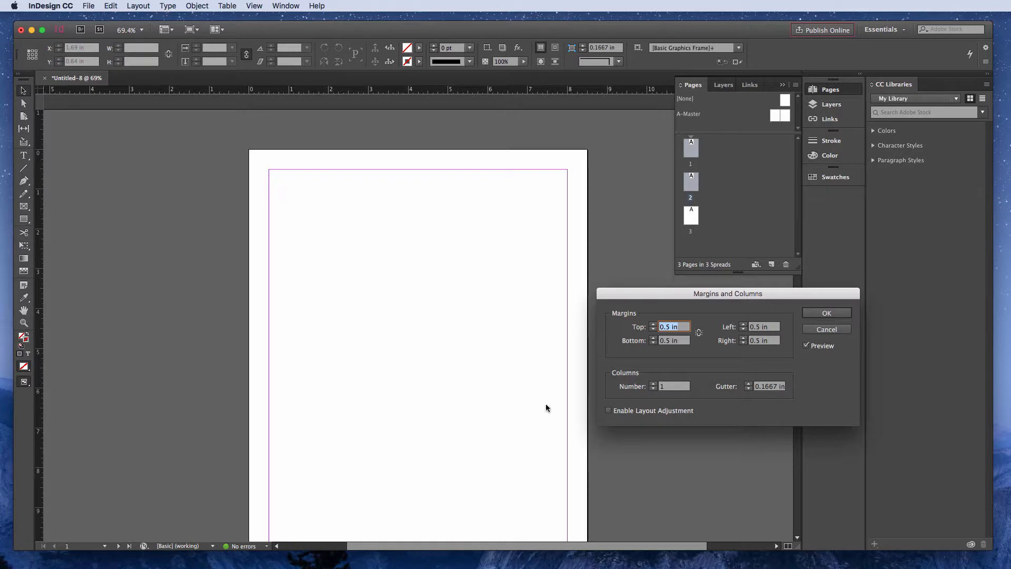
# - Link the four margin values and set all margins of the selected pages to 1 in
pyautogui.click(699, 332)
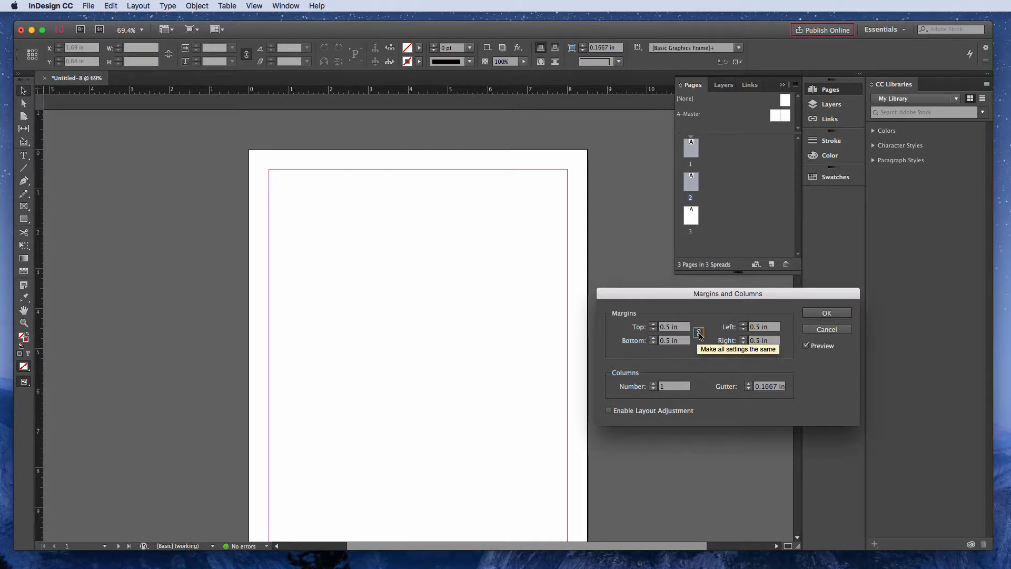
pyautogui.click(654, 324)
pyautogui.click(653, 325)
pyautogui.click(653, 325)
pyautogui.click(654, 324)
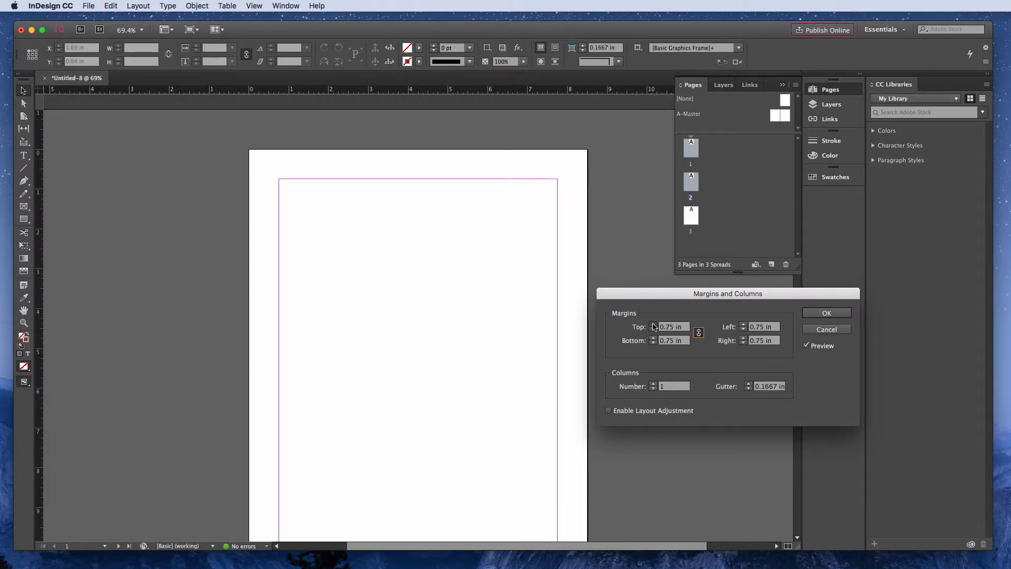
pyautogui.click(653, 324)
pyautogui.click(654, 324)
pyautogui.click(654, 324)
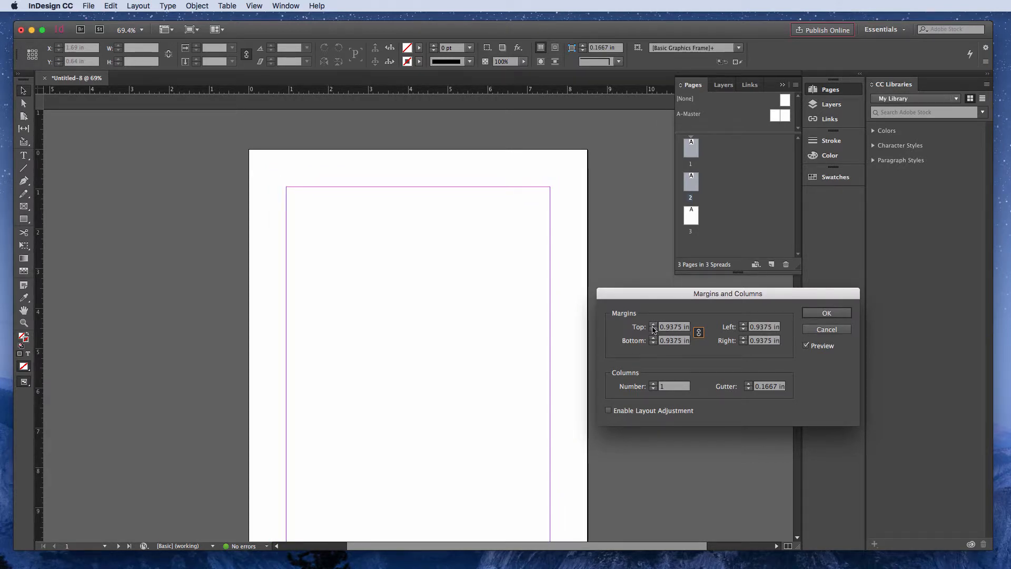
pyautogui.click(654, 330)
pyautogui.click(654, 329)
pyautogui.click(653, 324)
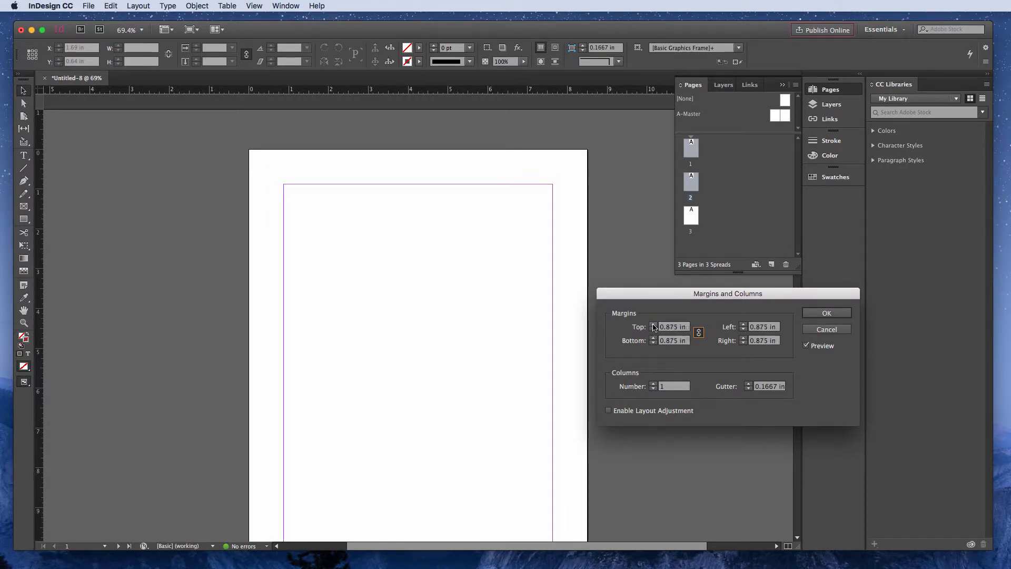
pyautogui.click(654, 325)
pyautogui.click(654, 324)
pyautogui.click(654, 325)
pyautogui.click(654, 325)
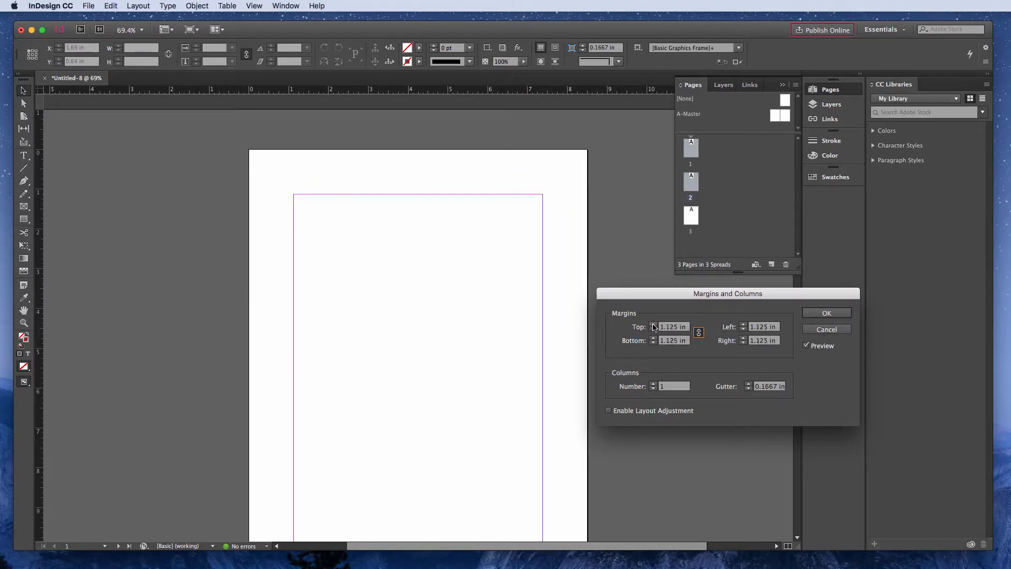
pyautogui.click(654, 324)
pyautogui.click(654, 330)
pyautogui.click(653, 330)
pyautogui.click(654, 330)
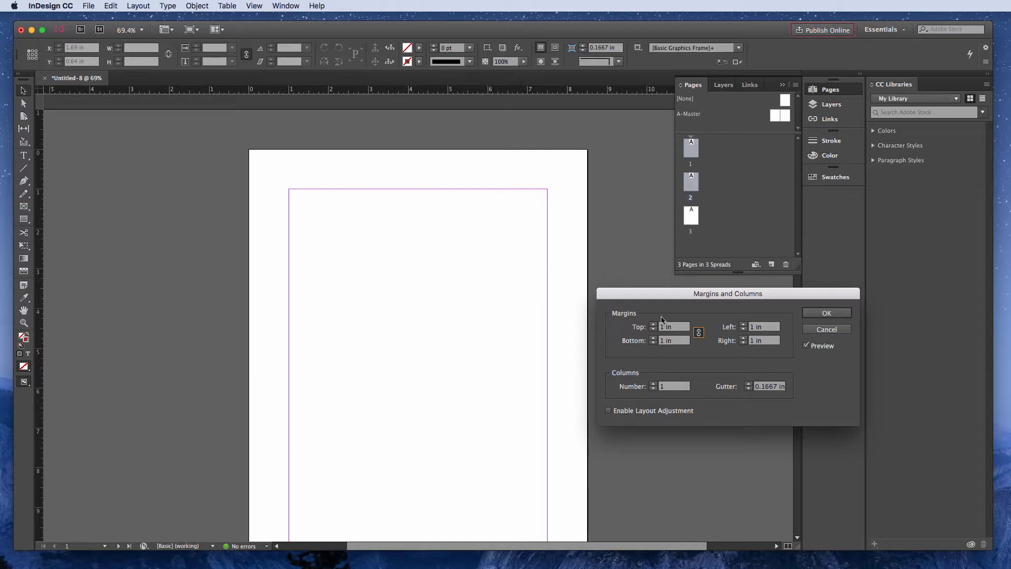
# - Unlink the margin values and set the top margin to 1.375 in and the left margin to 1.625 in
pyautogui.click(698, 334)
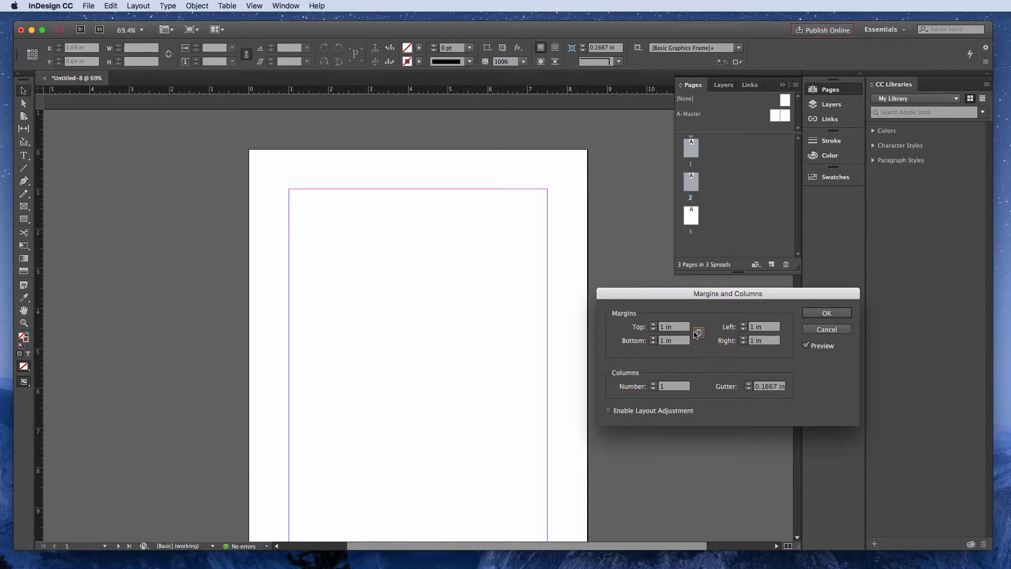
pyautogui.click(653, 329)
pyautogui.click(653, 329)
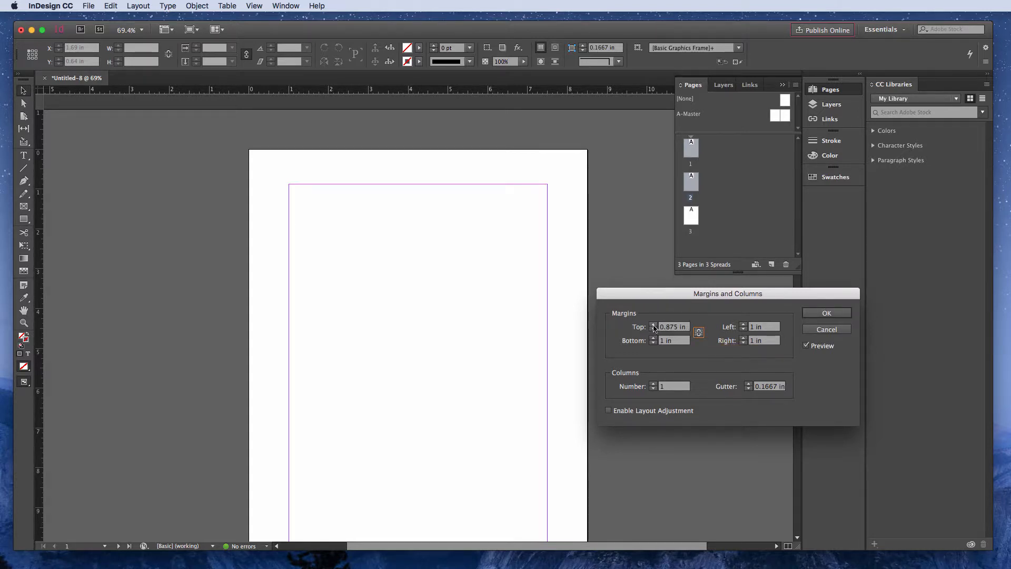
pyautogui.click(654, 326)
pyautogui.click(654, 326)
pyautogui.click(653, 326)
pyautogui.click(653, 326)
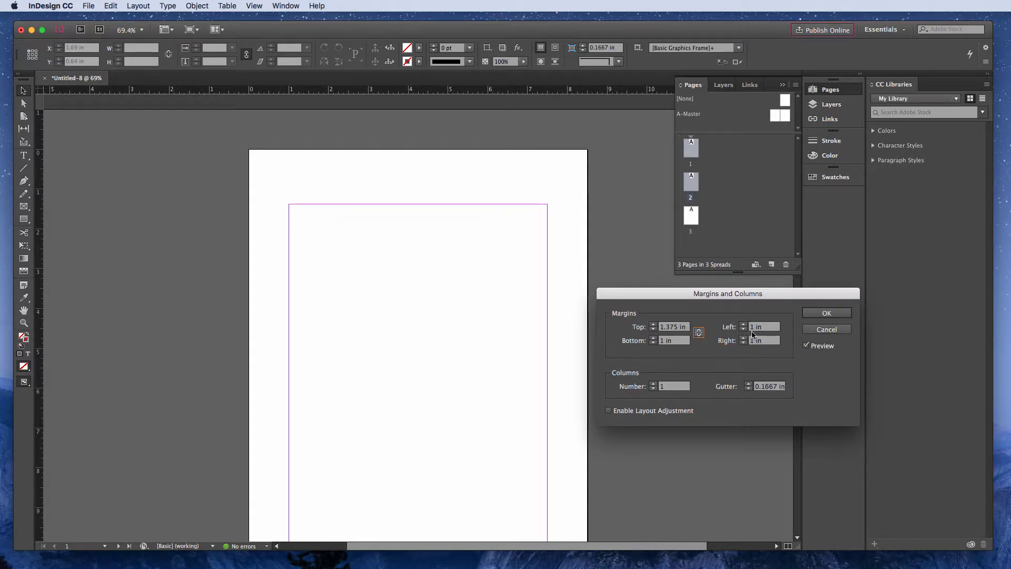
pyautogui.click(743, 324)
pyautogui.click(743, 324)
pyautogui.click(743, 324)
pyautogui.click(743, 324)
pyautogui.click(743, 324)
pyautogui.click(743, 324)
pyautogui.click(743, 325)
pyautogui.click(743, 324)
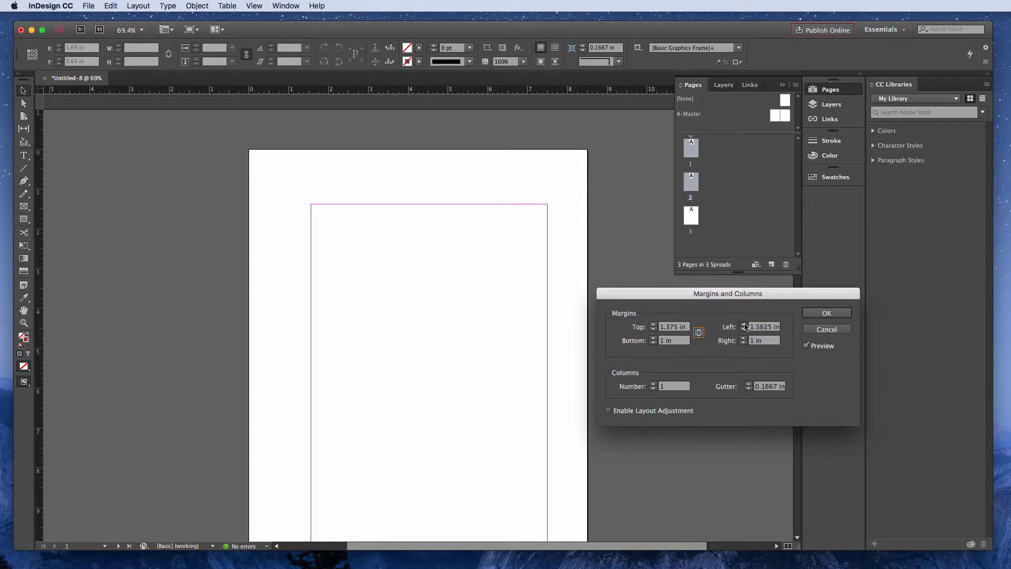
pyautogui.click(743, 324)
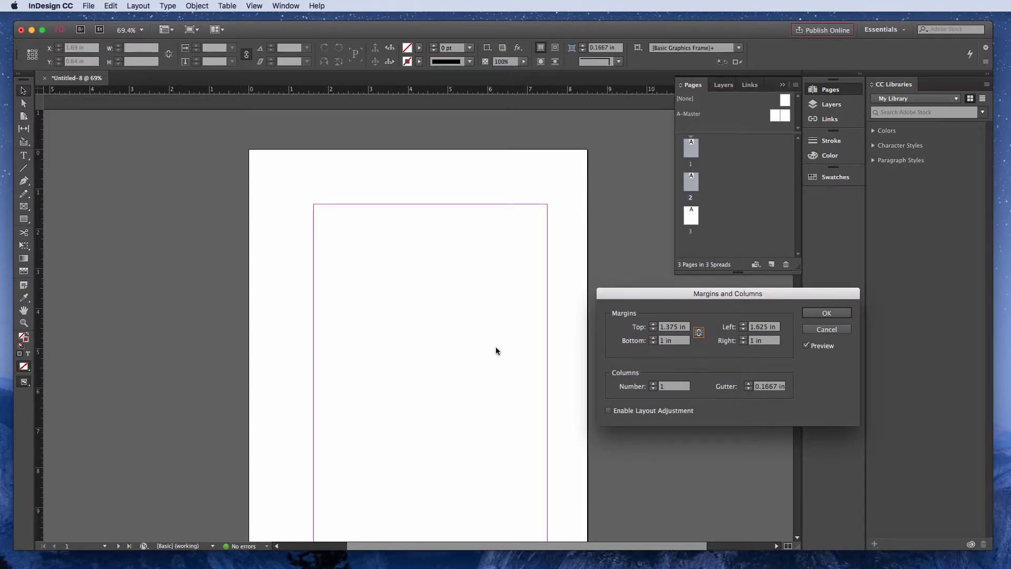
# - Preview four columns, set the number of columns to 2, and apply the margin and column settings
pyautogui.click(653, 385)
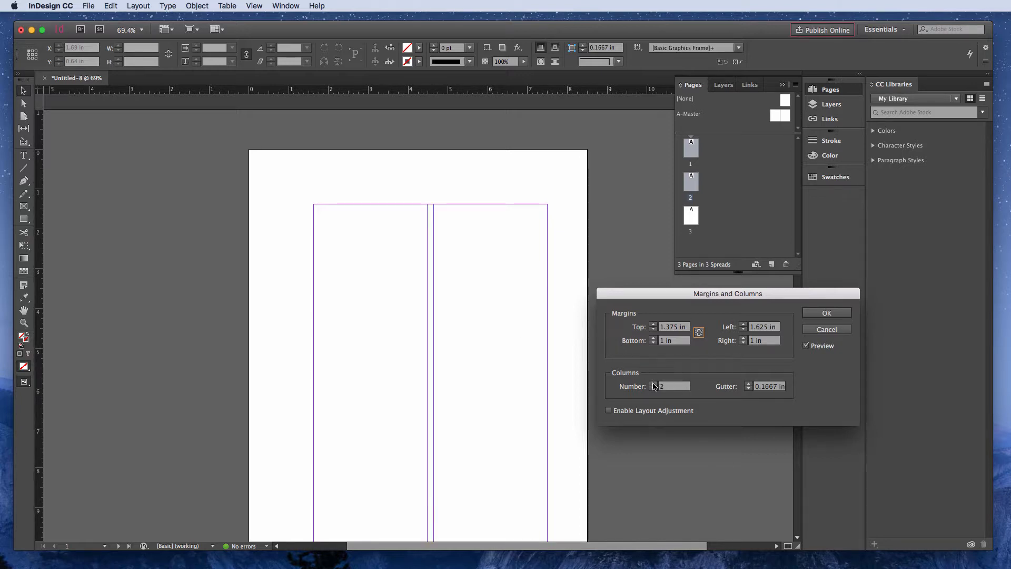
pyautogui.click(653, 385)
pyautogui.click(653, 385)
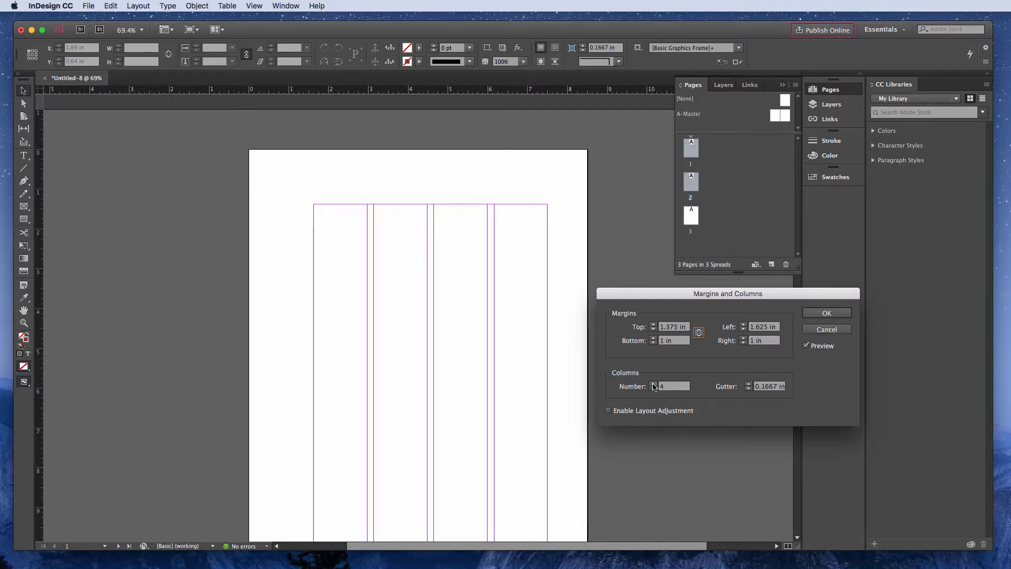
pyautogui.click(654, 389)
pyautogui.click(653, 389)
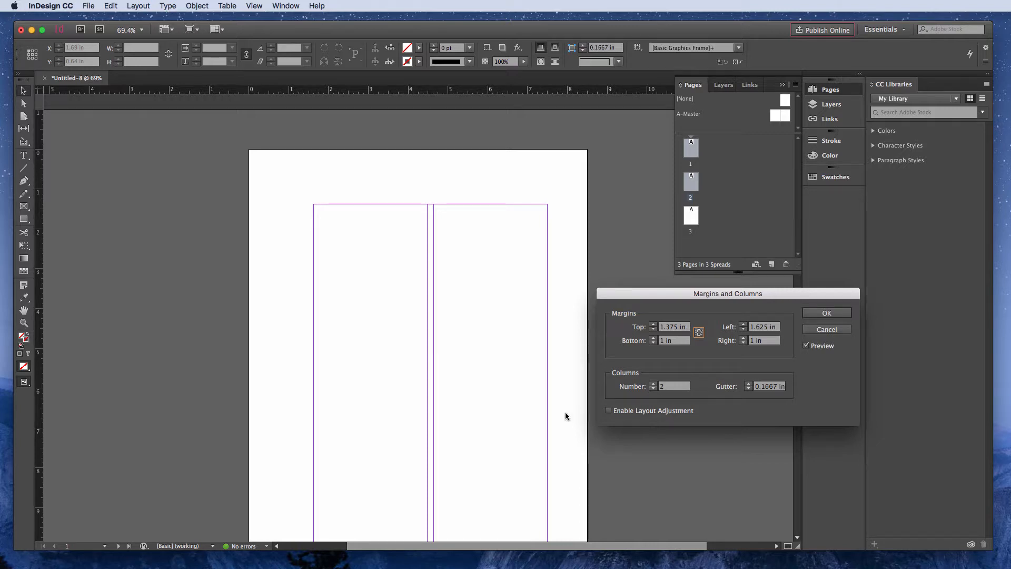
pyautogui.click(827, 313)
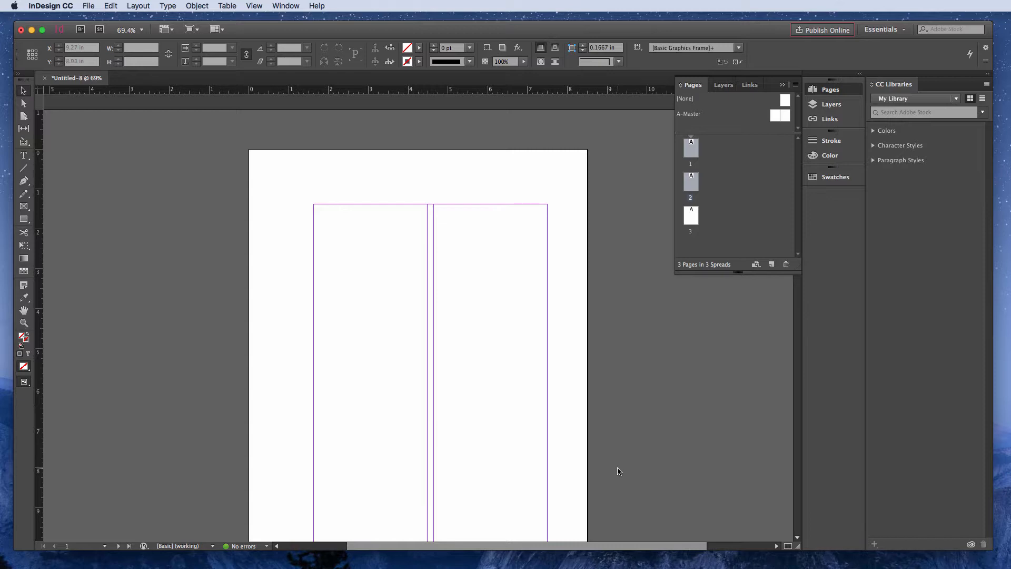
# - Examine the margins and columns on pages 1 and 2 and compare them with those on page 3
pyautogui.scroll(-5, 617, 468)
pyautogui.scroll(4, 618, 470)
pyautogui.scroll(1, 619, 471)
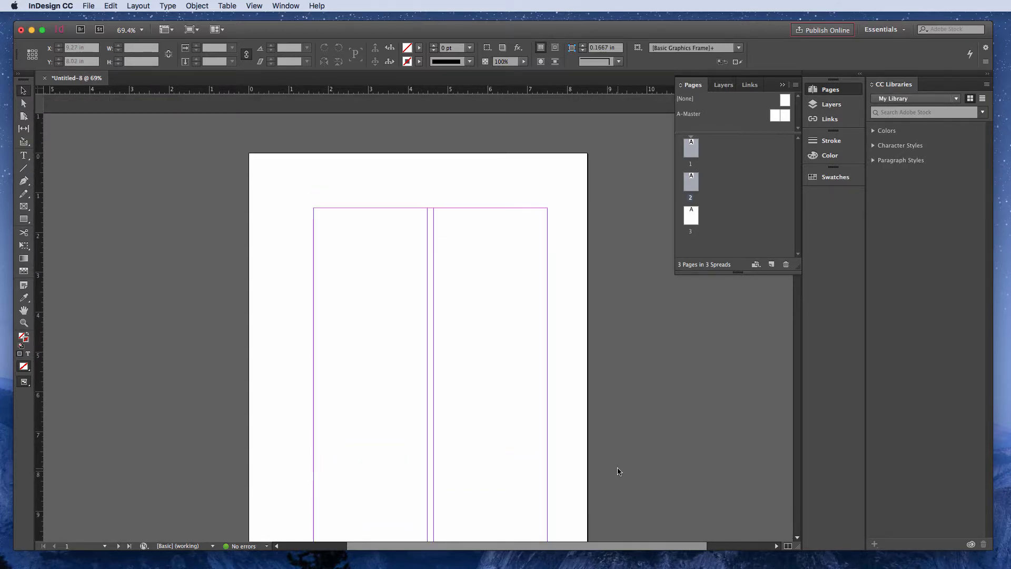
pyautogui.scroll(-15, 566, 368)
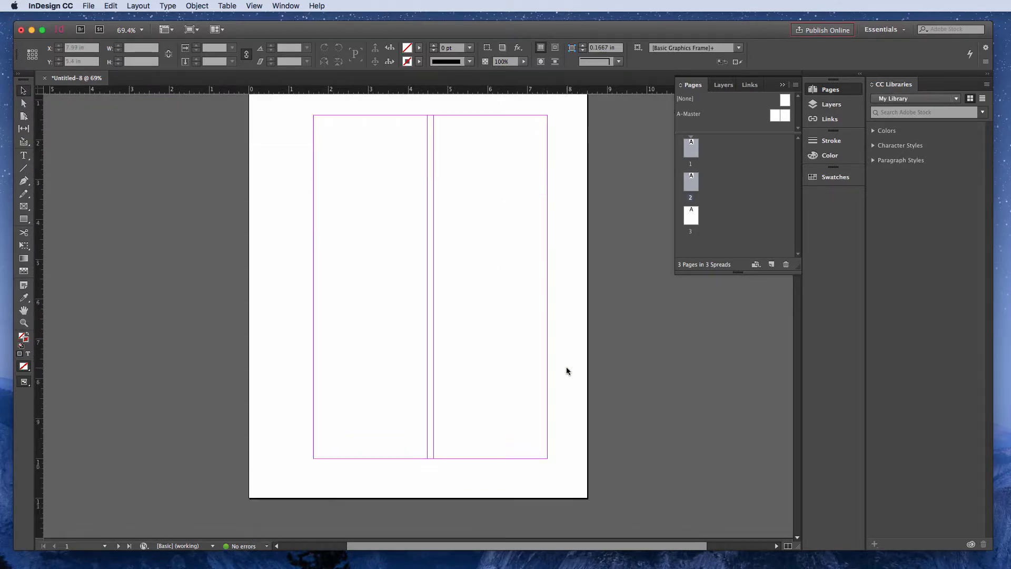
pyautogui.scroll(-20, 566, 372)
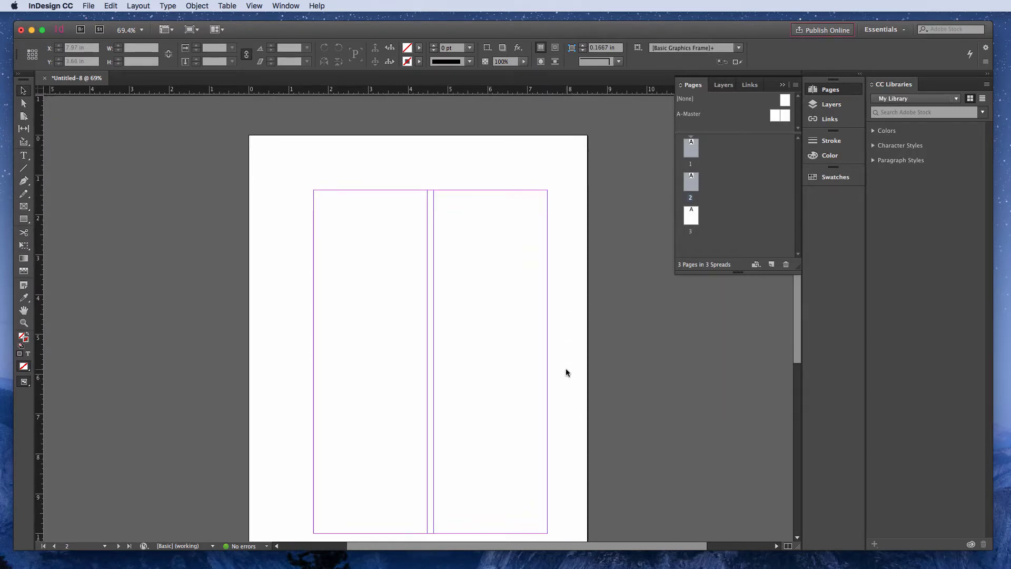
pyautogui.scroll(-20, 566, 373)
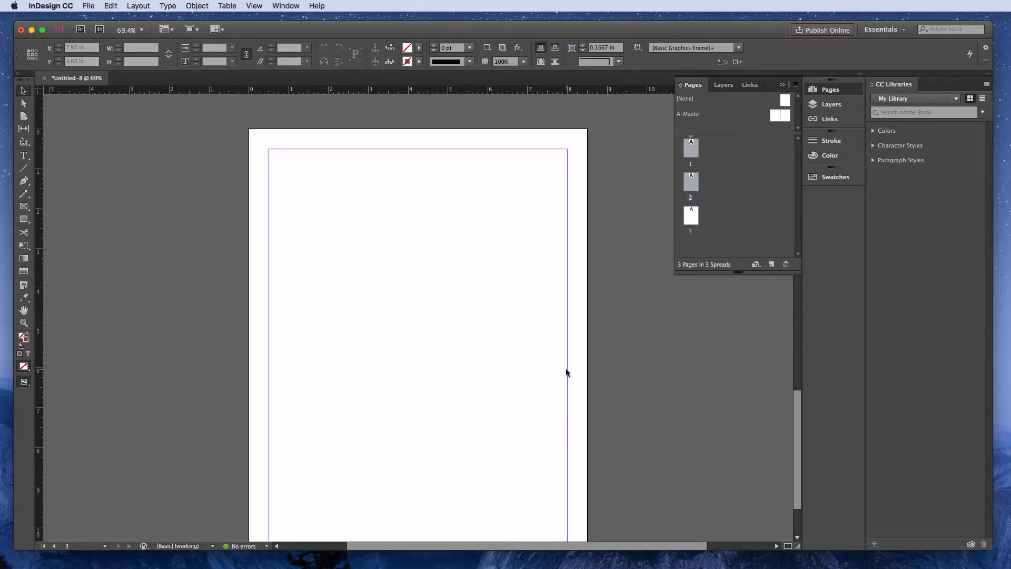
pyautogui.scroll(-2, 567, 372)
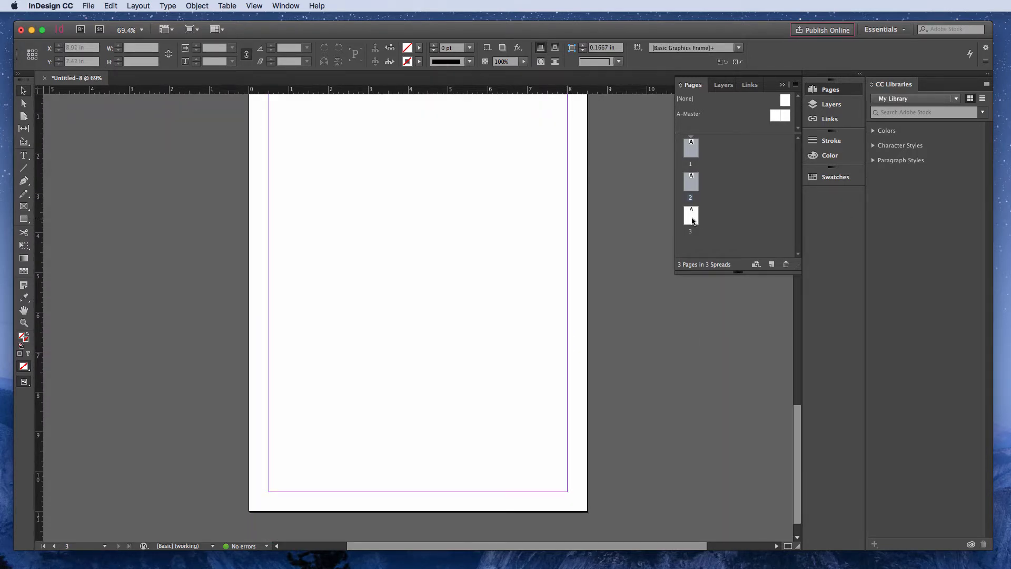
pyautogui.scroll(20, 516, 376)
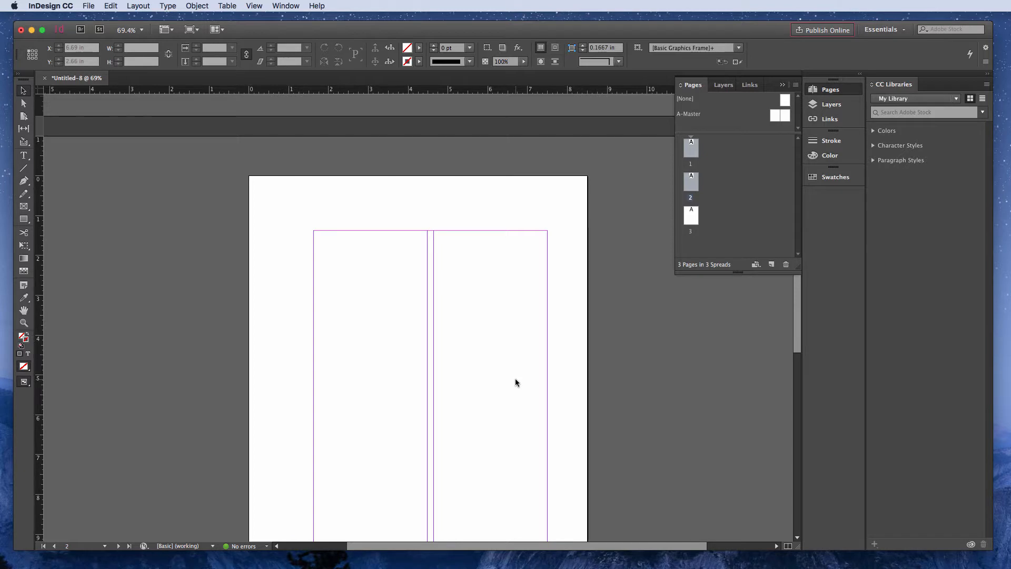
pyautogui.scroll(-2, 415, 373)
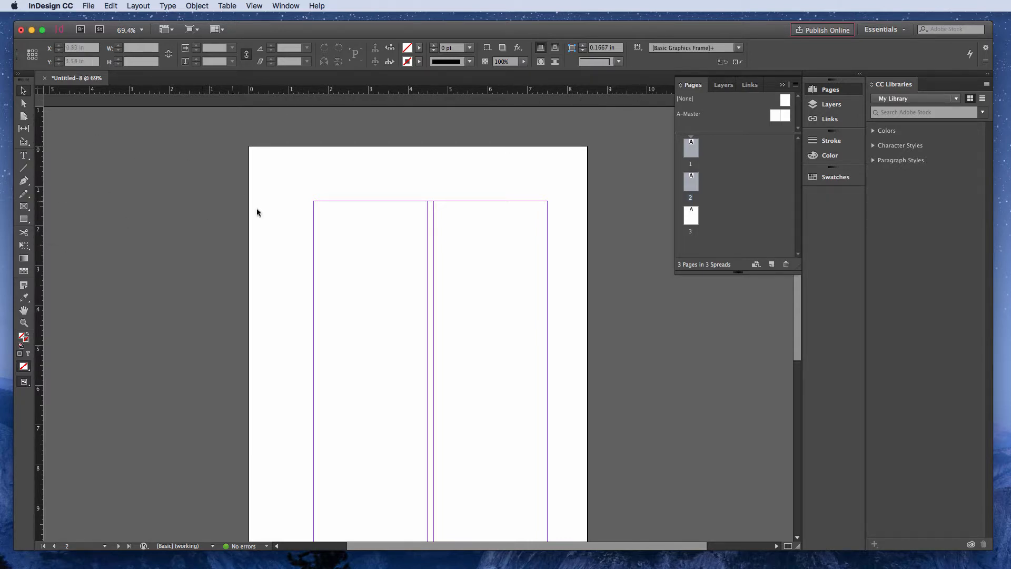
# - Hide the rulers and show them again, toggling them several times
pyautogui.click(254, 6)
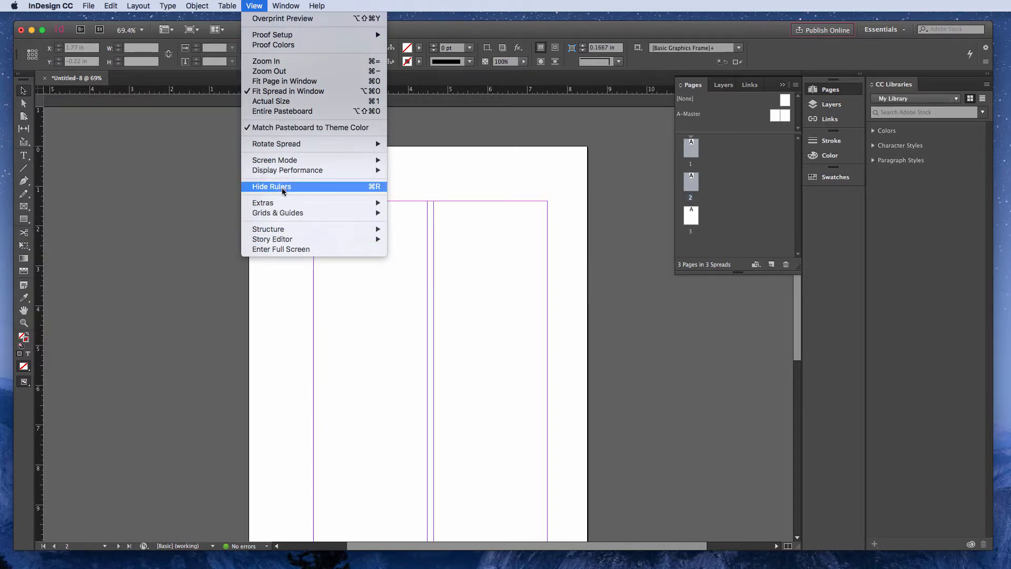
pyautogui.click(377, 187)
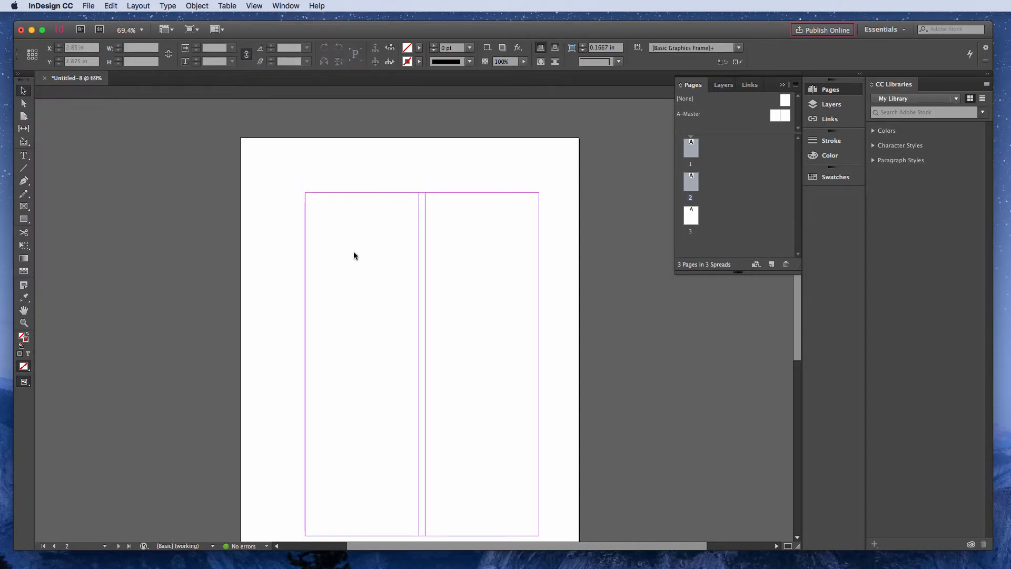
pyautogui.press('super+r')
pyautogui.press('super+r')
pyautogui.press('super+r')
pyautogui.press('super+r')
pyautogui.press('super+r')
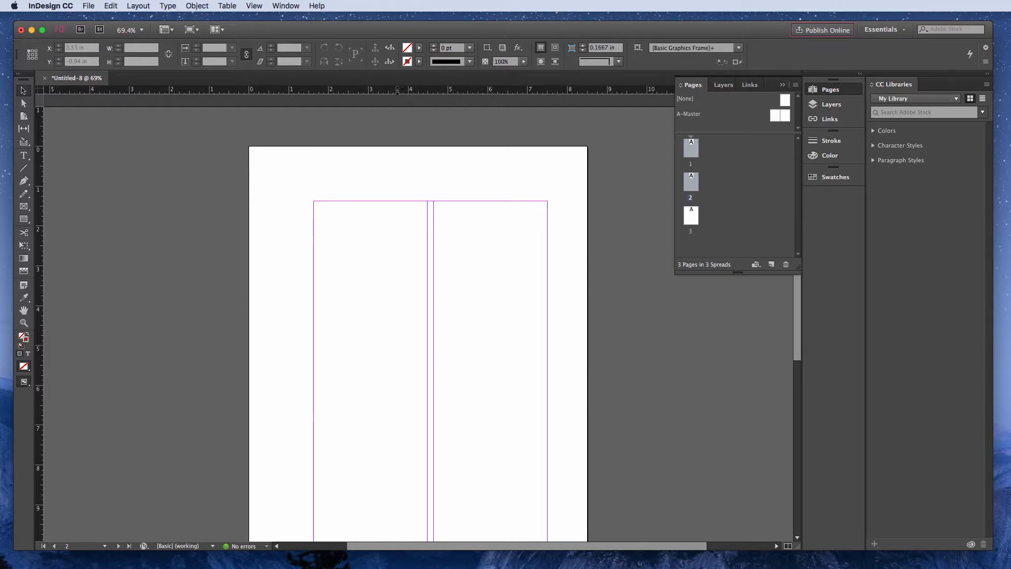
# - Add a horizontal ruler guide at 4 in and a vertical one at about 3 in on page 2, and briefly preview the page without guides
pyautogui.moveTo(397, 90); pyautogui.dragTo(380, 305)
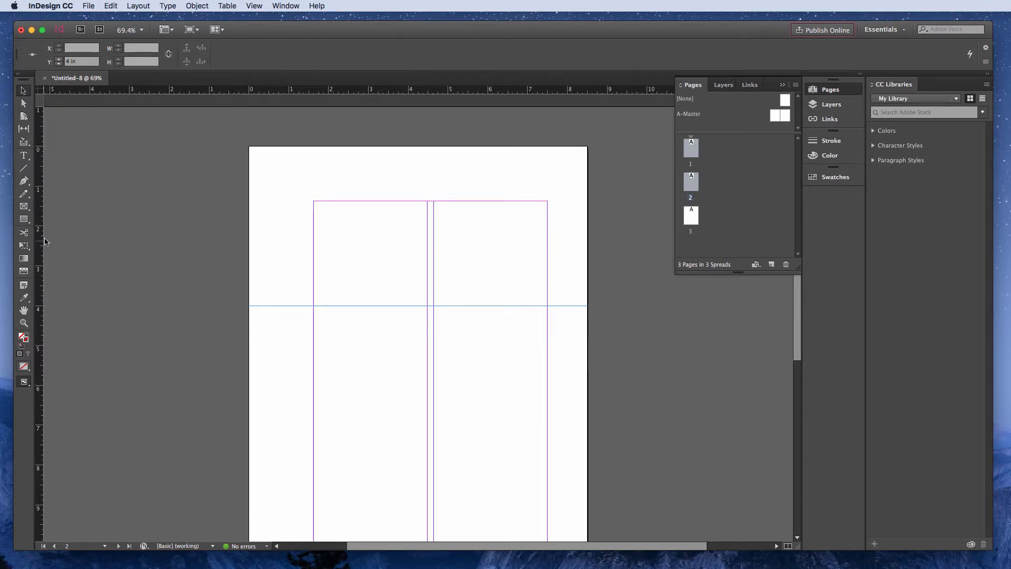
pyautogui.moveTo(40, 245); pyautogui.dragTo(370, 255)
pyautogui.click(246, 267)
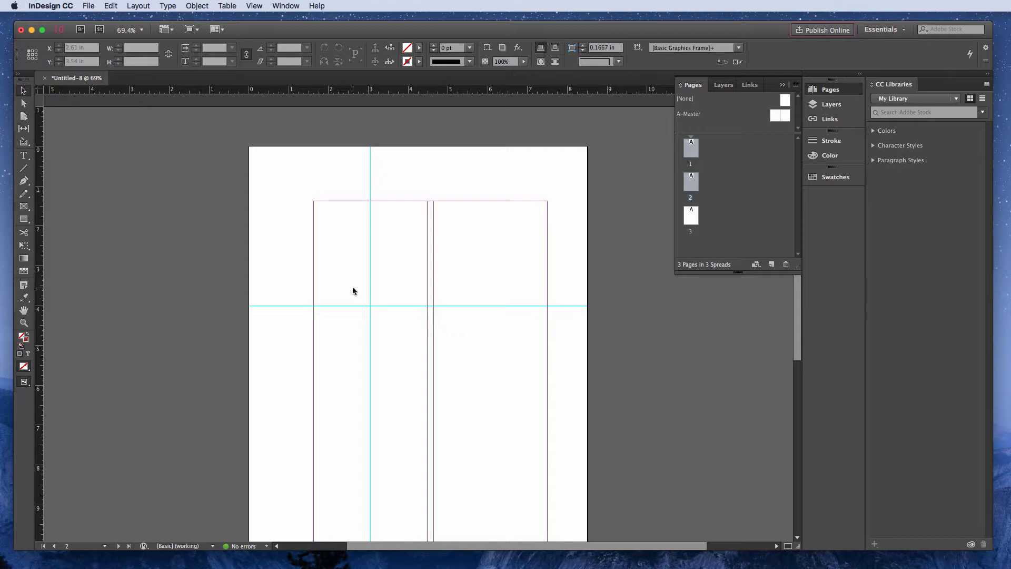
pyautogui.press('w')
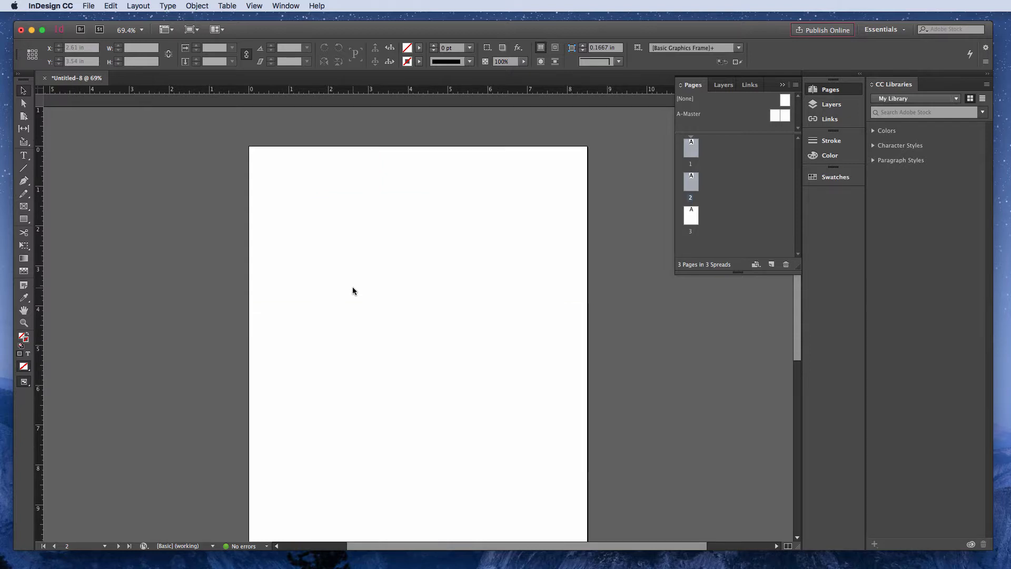
pyautogui.press('w')
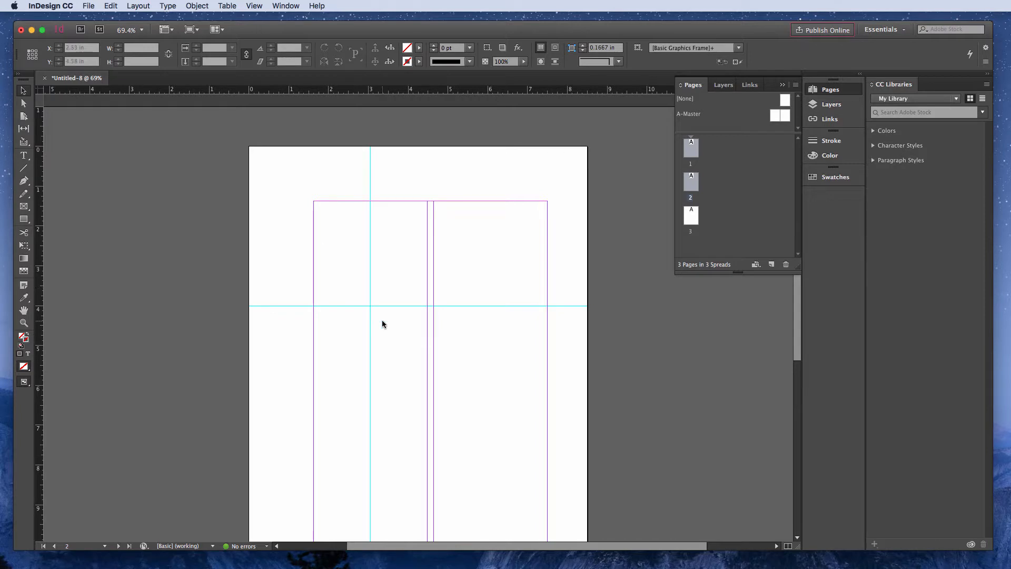
# - Move the vertical guide on page 2 to about 6.07 in and lock the guides
pyautogui.moveTo(370, 261); pyautogui.dragTo(496, 263)
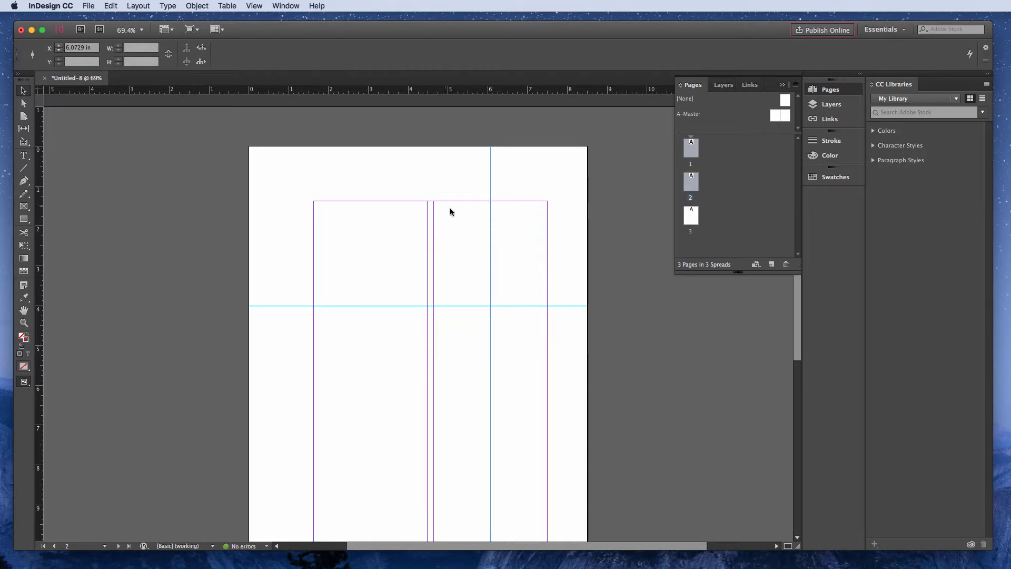
pyautogui.click(255, 6)
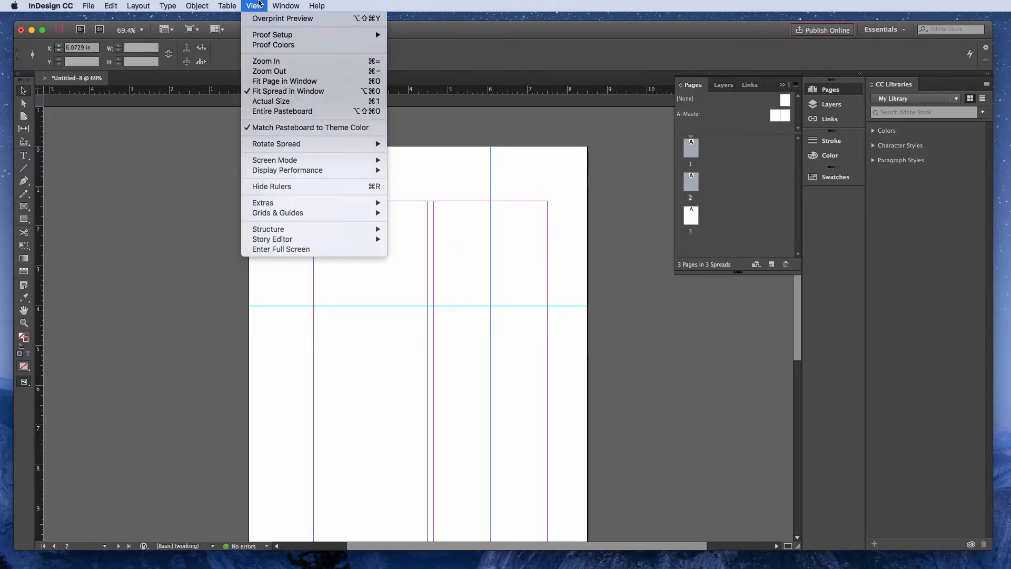
pyautogui.moveTo(294, 211)
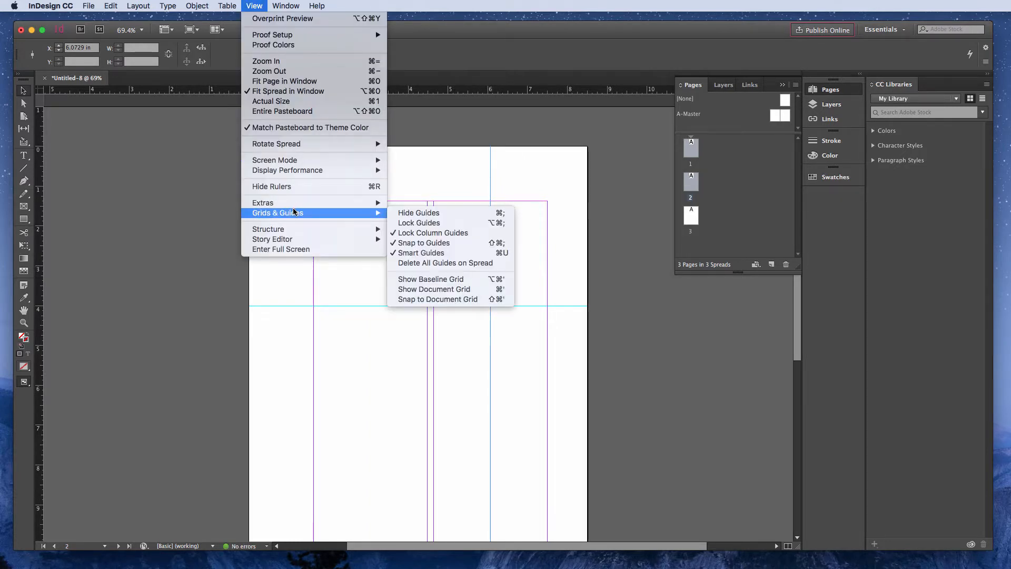
pyautogui.click(420, 223)
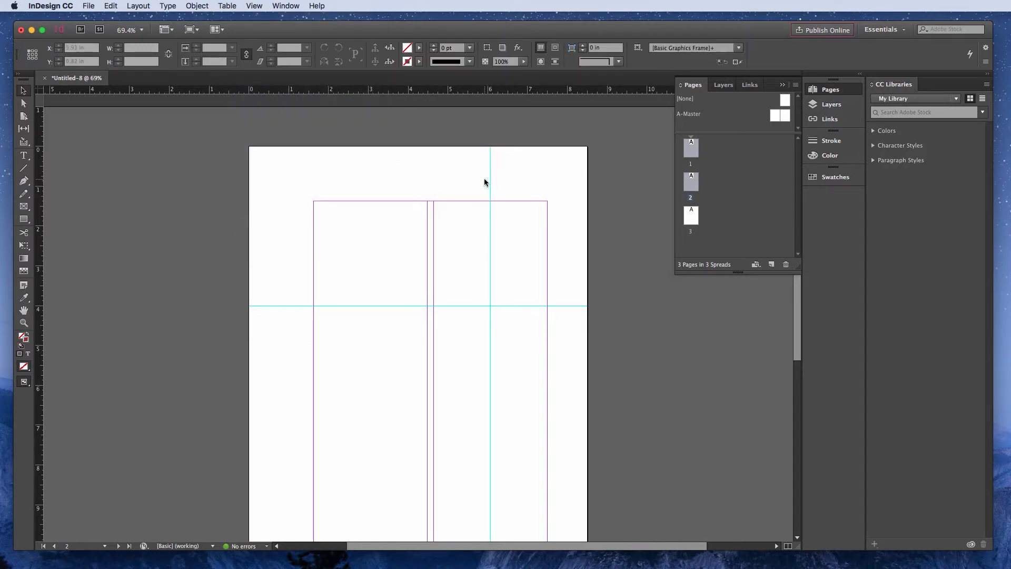
# - Unlock the guides and move the vertical guide on page 2 to about 3.05 in
pyautogui.click(254, 5)
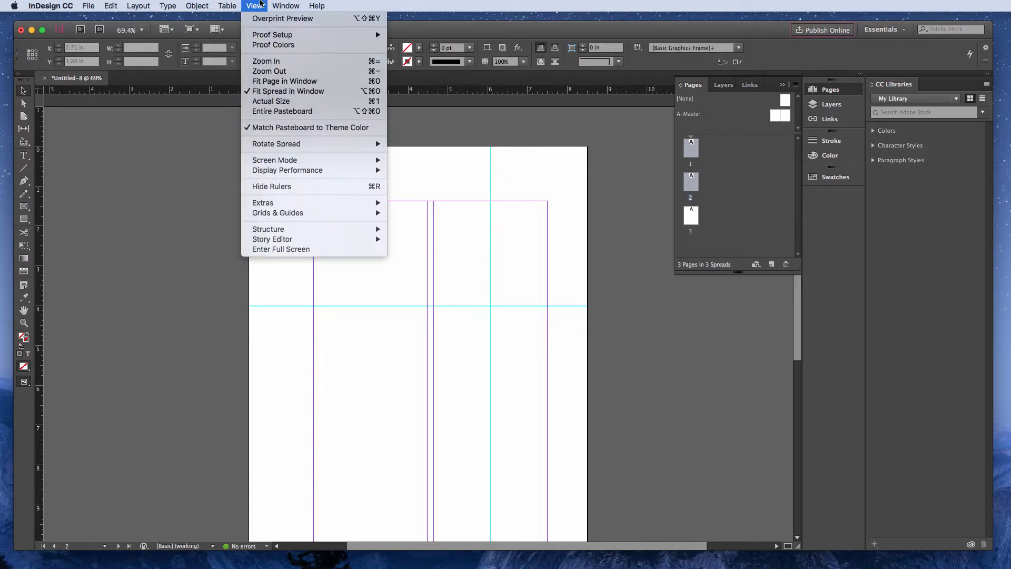
pyautogui.moveTo(260, 214)
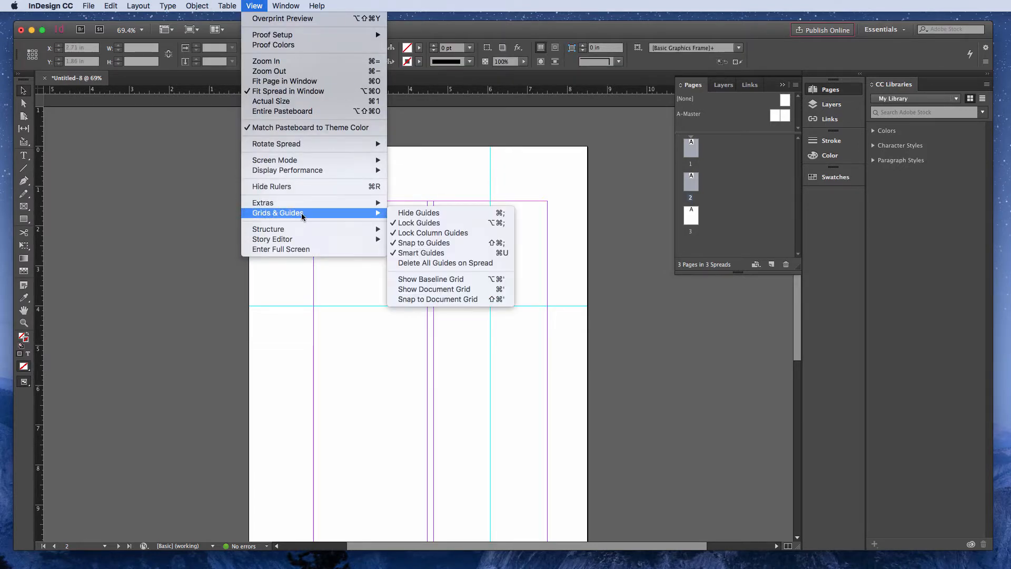
pyautogui.click(429, 224)
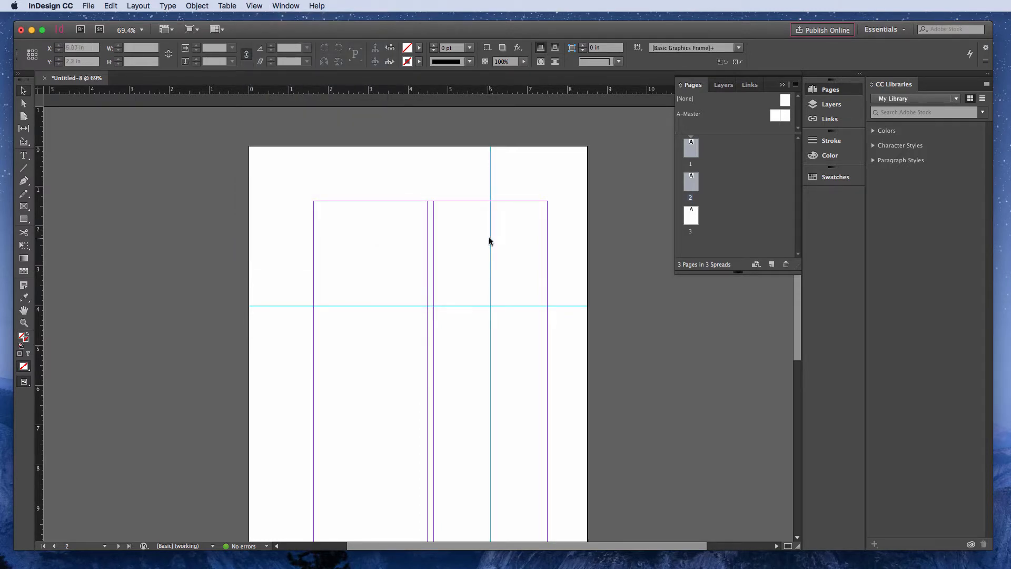
pyautogui.moveTo(491, 239); pyautogui.dragTo(368, 240)
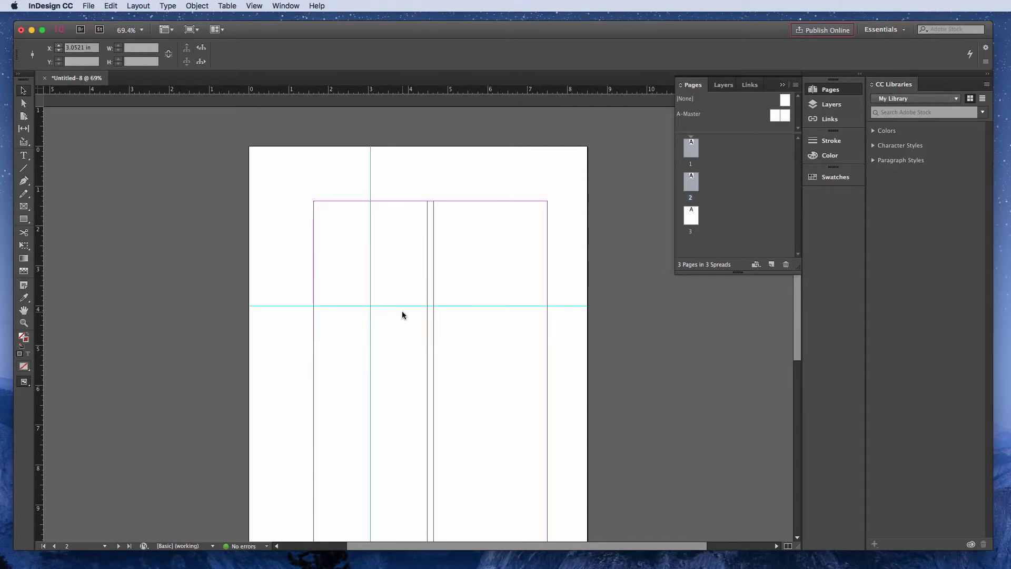
# - Turn on facing pages for the document in Document Setup
pyautogui.scroll(-10, 403, 312)
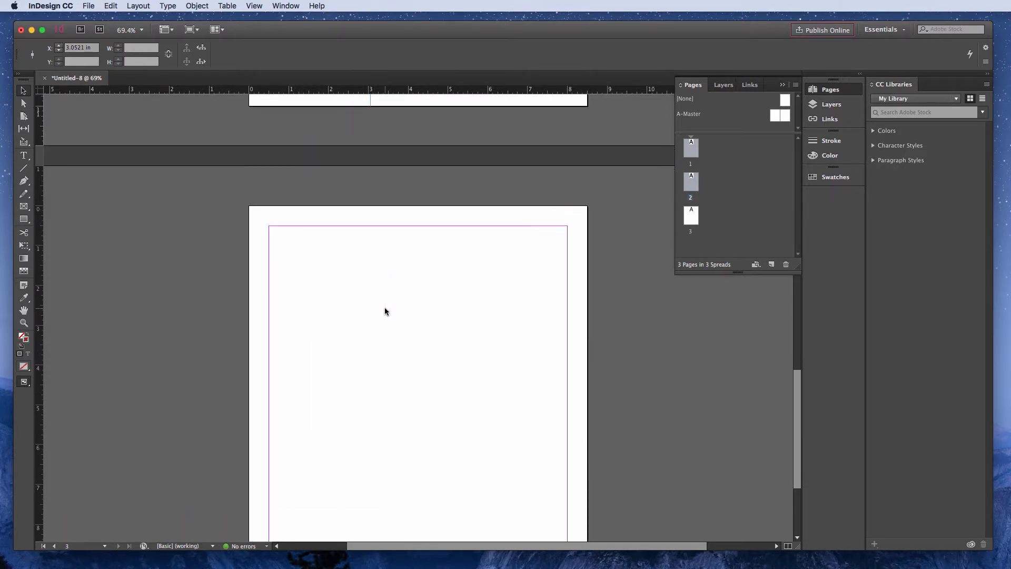
pyautogui.scroll(5, 391, 315)
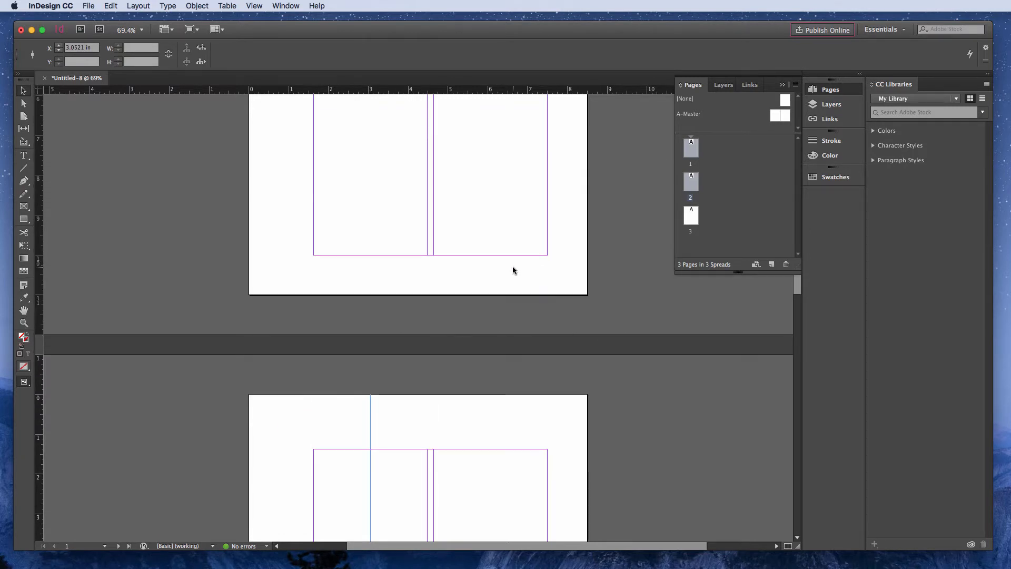
pyautogui.click(88, 6)
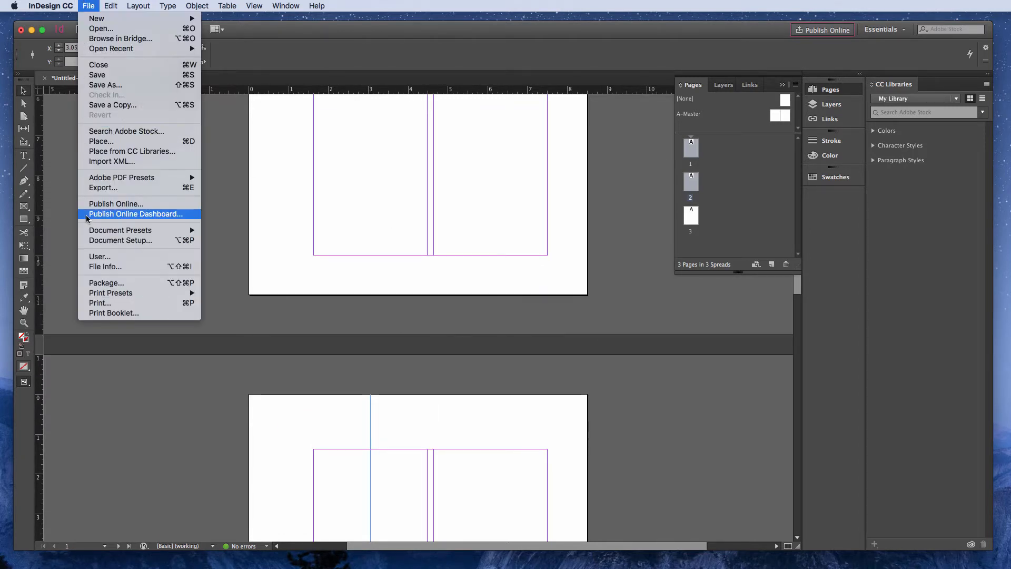
pyautogui.click(98, 241)
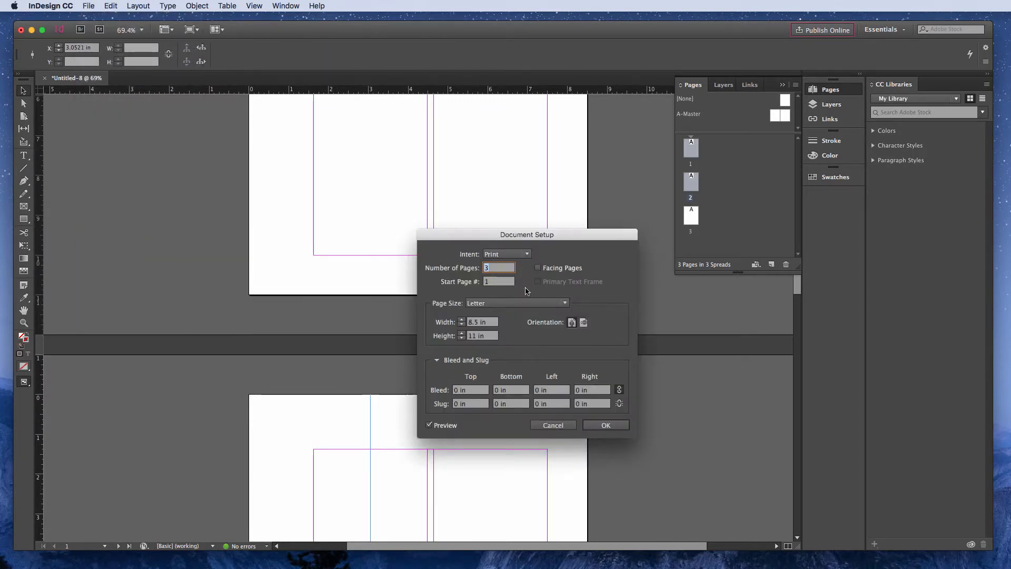
pyautogui.click(537, 269)
pyautogui.click(604, 425)
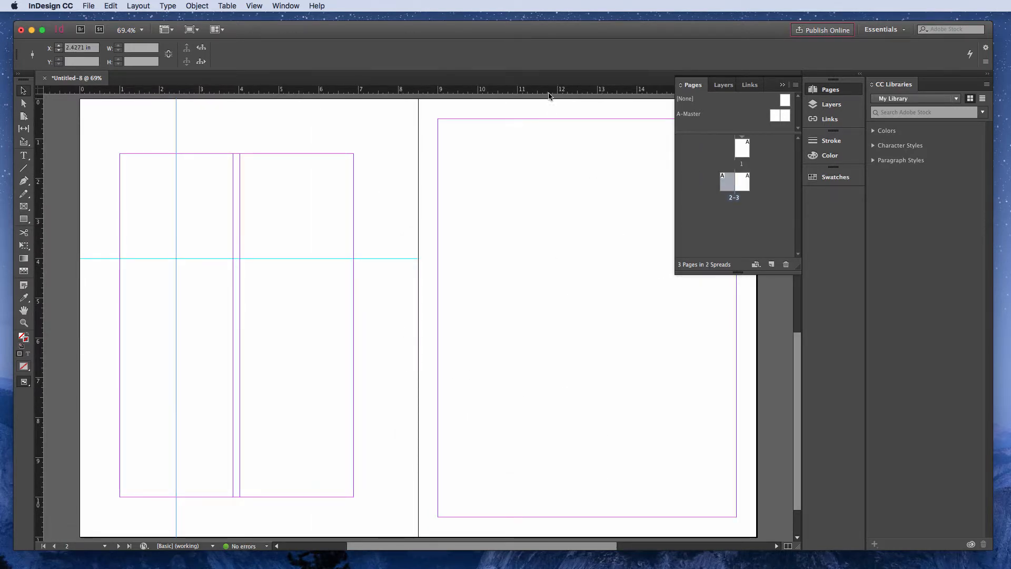
# - Add a horizontal guide at 6.6 in on page 3 only, plus guides across the whole 2-3 spread at about 5.22 in and 2.08 in
pyautogui.moveTo(546, 89); pyautogui.dragTo(554, 362)
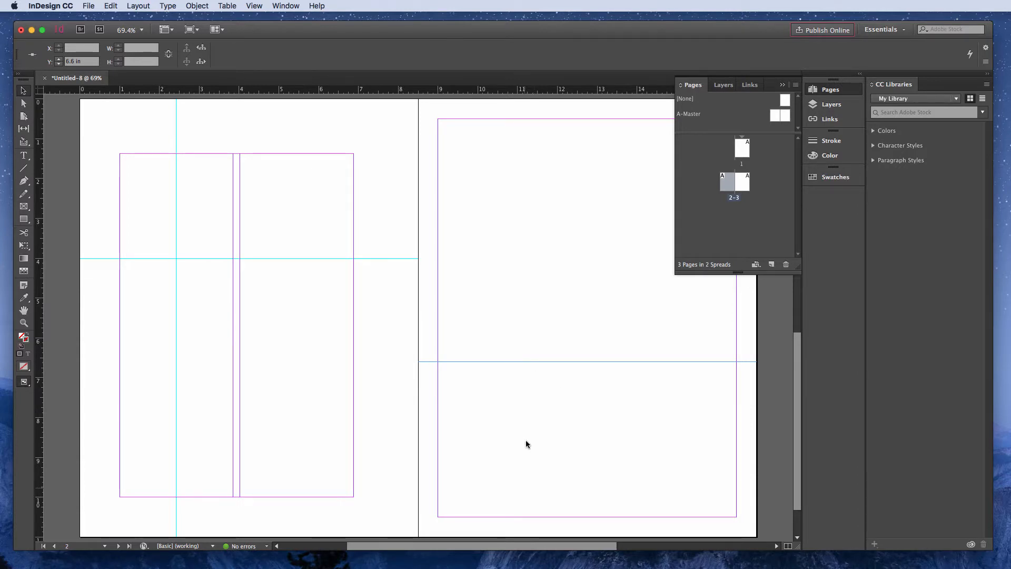
pyautogui.moveTo(512, 545)
pyautogui.mouseDown()
pyautogui.moveTo(539, 547)
pyautogui.moveTo(525, 547)
pyautogui.mouseUp()
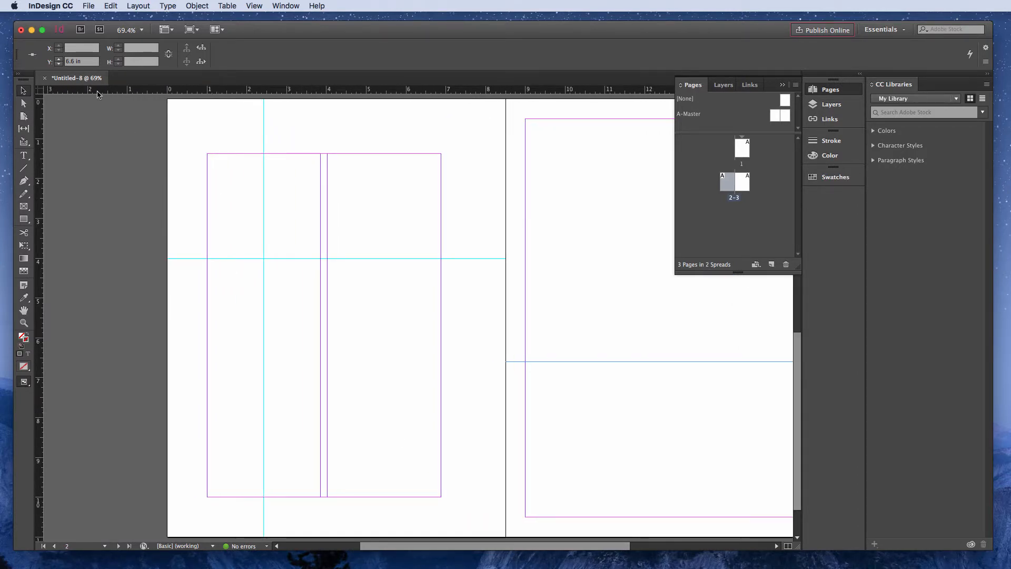
pyautogui.moveTo(99, 91); pyautogui.dragTo(143, 306)
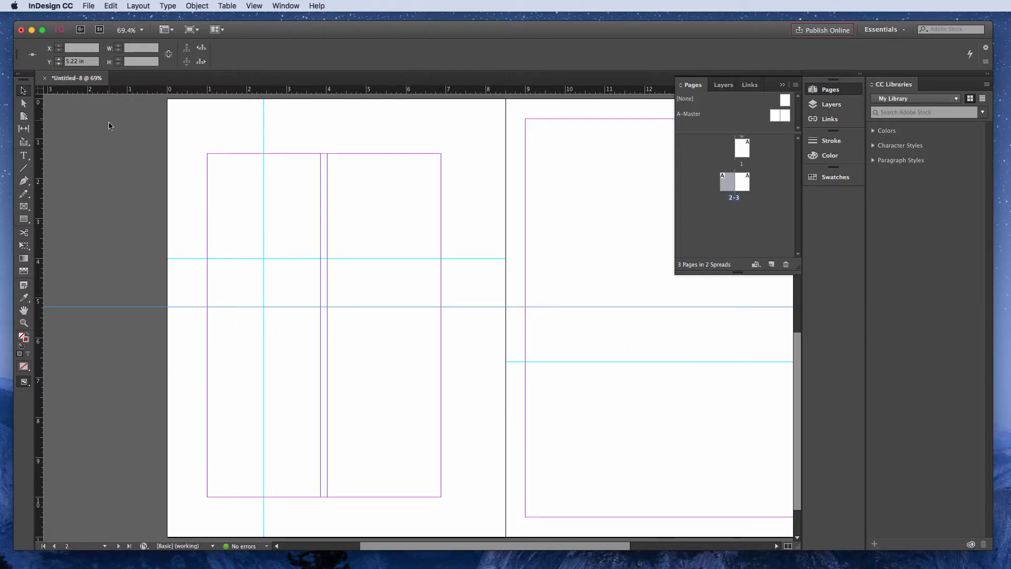
pyautogui.moveTo(117, 94); pyautogui.dragTo(118, 182)
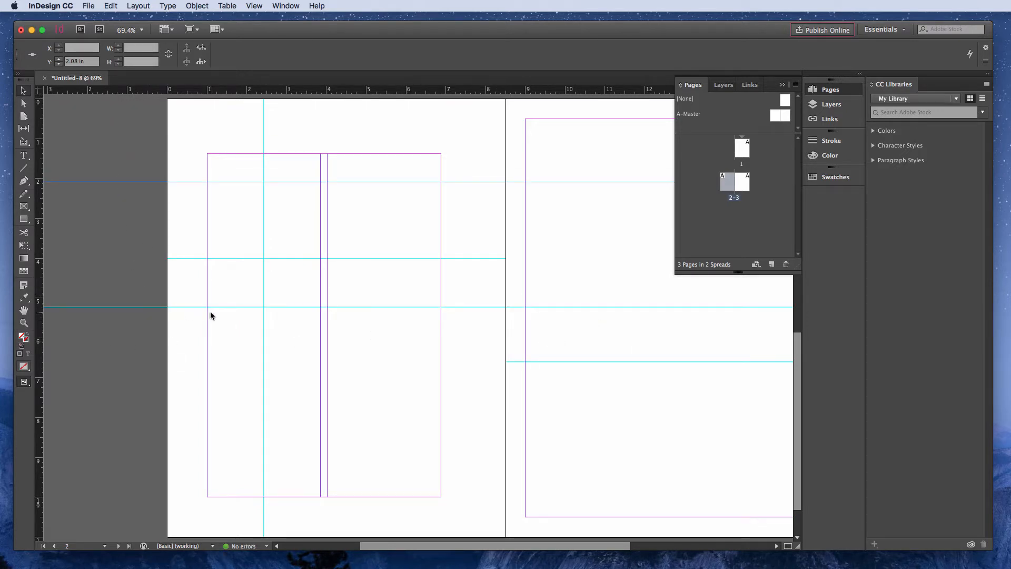
pyautogui.click(131, 154)
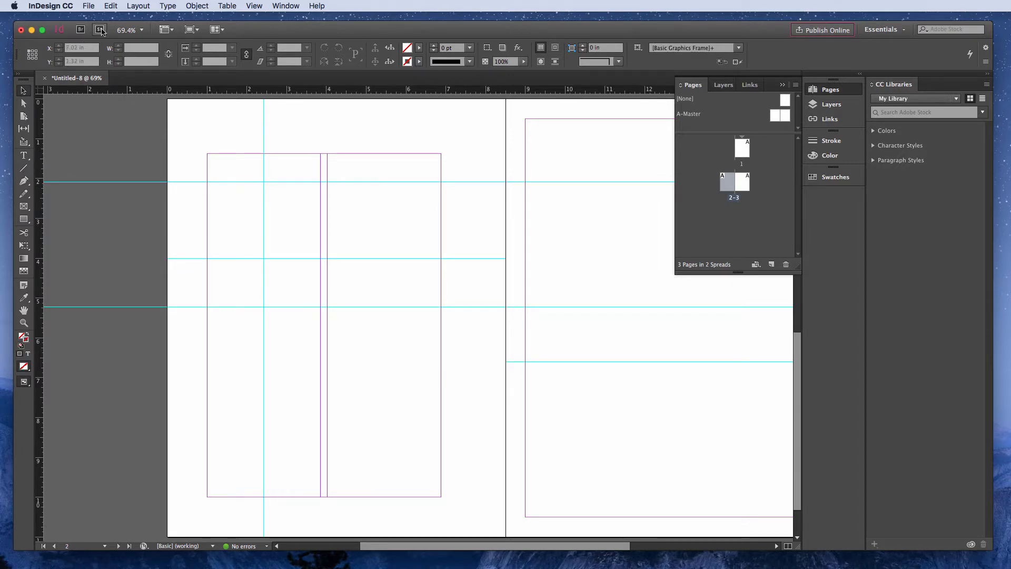
# - Review the page size and facing-pages settings in Document Setup and close it without applying anything
pyautogui.click(87, 6)
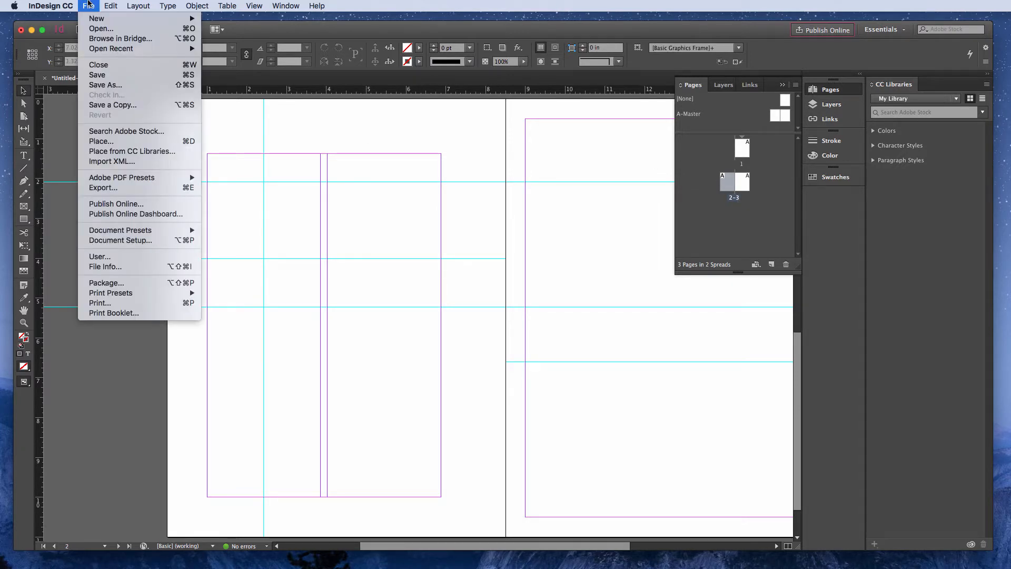
pyautogui.click(131, 241)
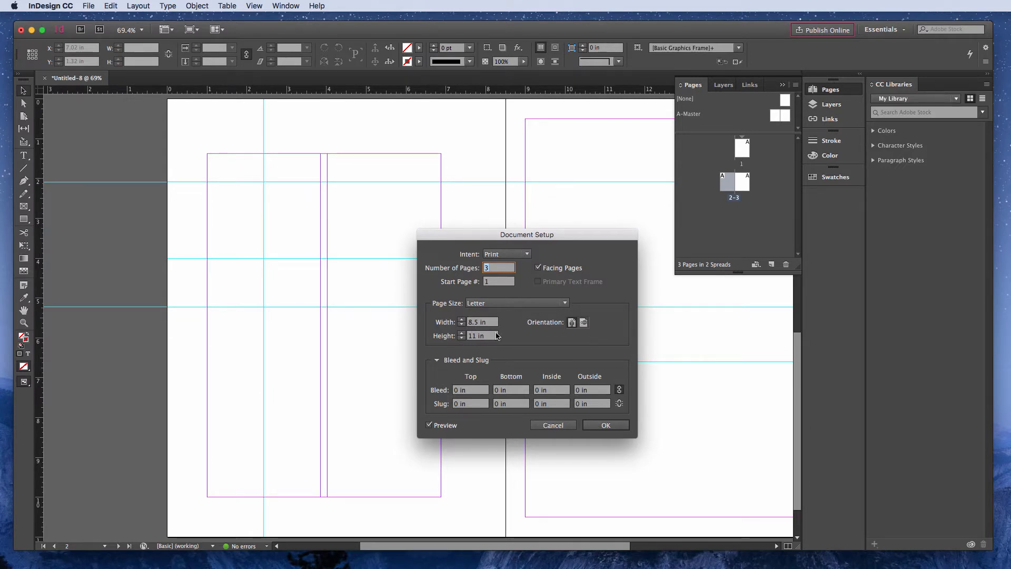
pyautogui.click(559, 426)
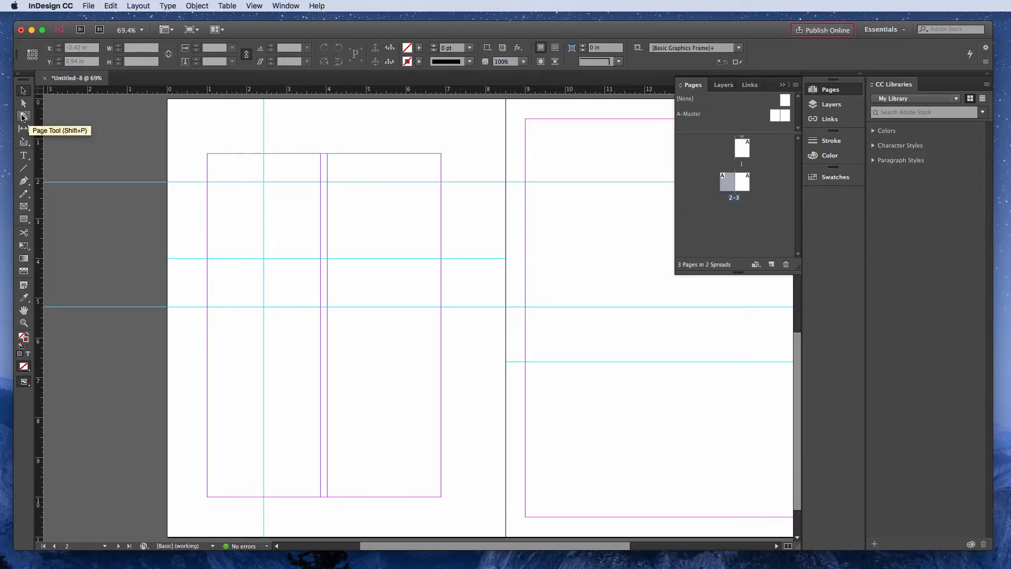
# - Activate the Page tool and select page 2 in the layout with both spreads in view
pyautogui.click(741, 150)
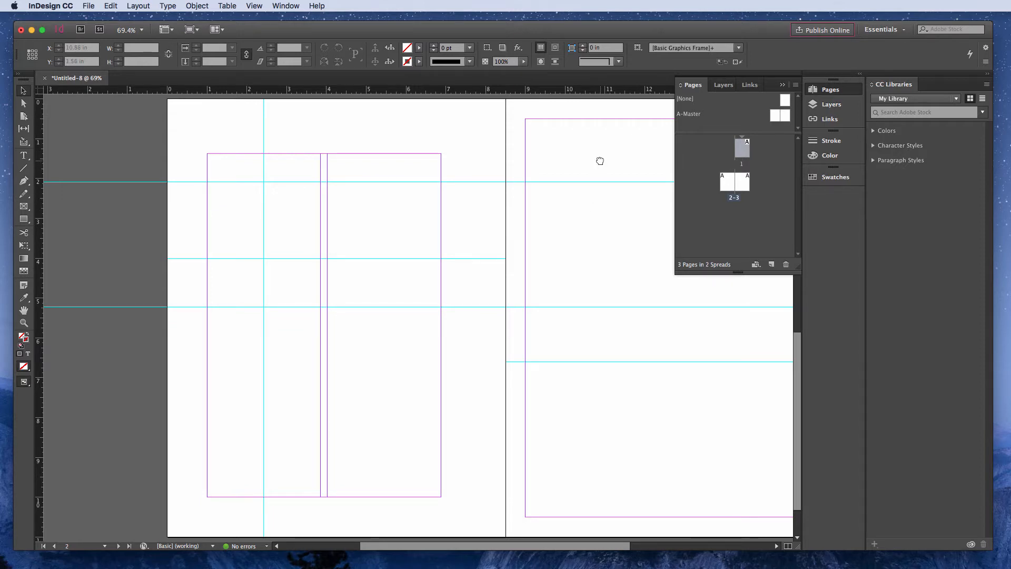
pyautogui.moveTo(600, 161); pyautogui.dragTo(436, 463)
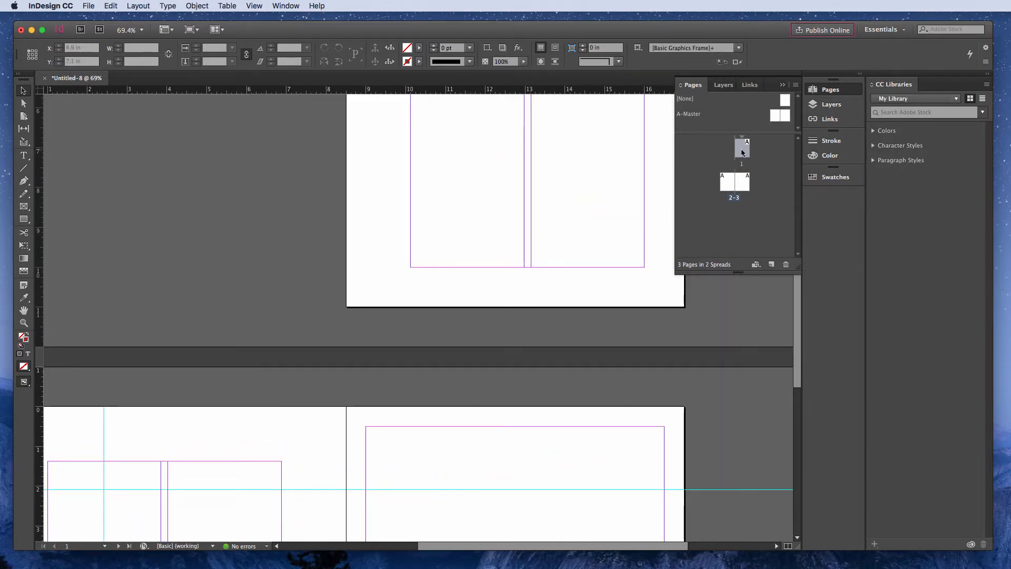
pyautogui.doubleClick(742, 153)
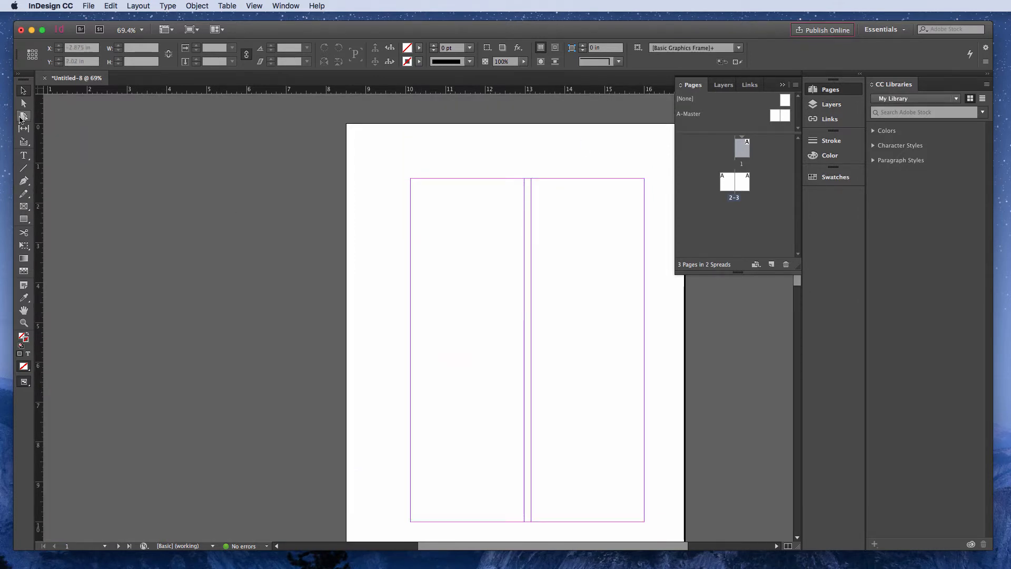
pyautogui.click(23, 116)
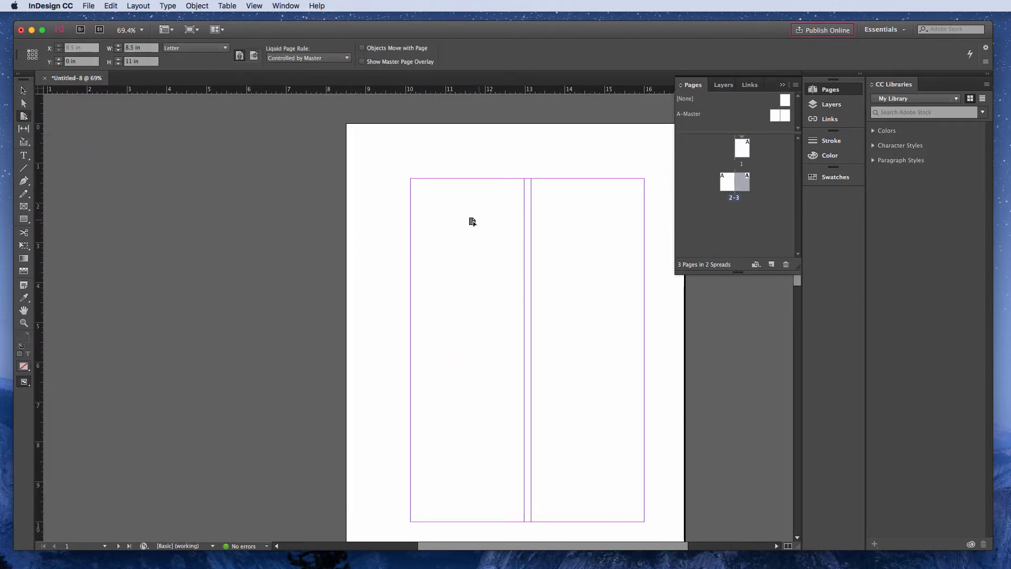
pyautogui.click(511, 223)
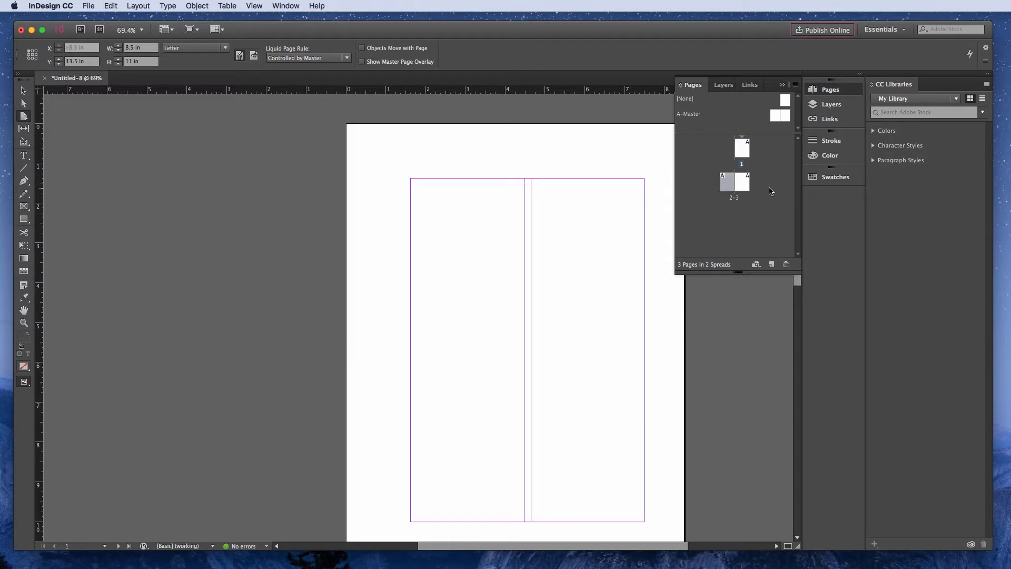
pyautogui.click(745, 184)
pyautogui.press('super+minus')
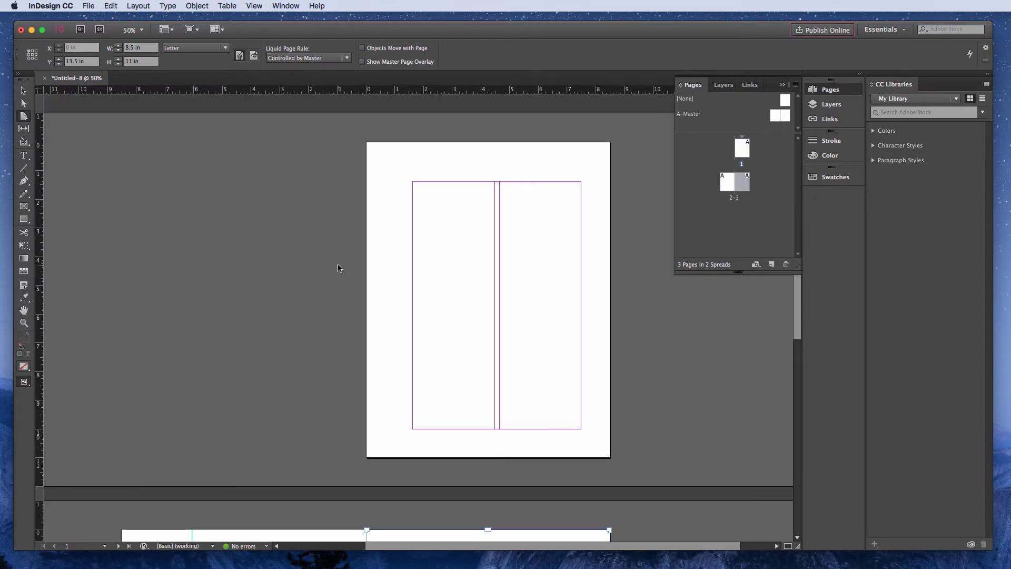
pyautogui.press('super+minus')
pyautogui.click(426, 265)
pyautogui.click(358, 414)
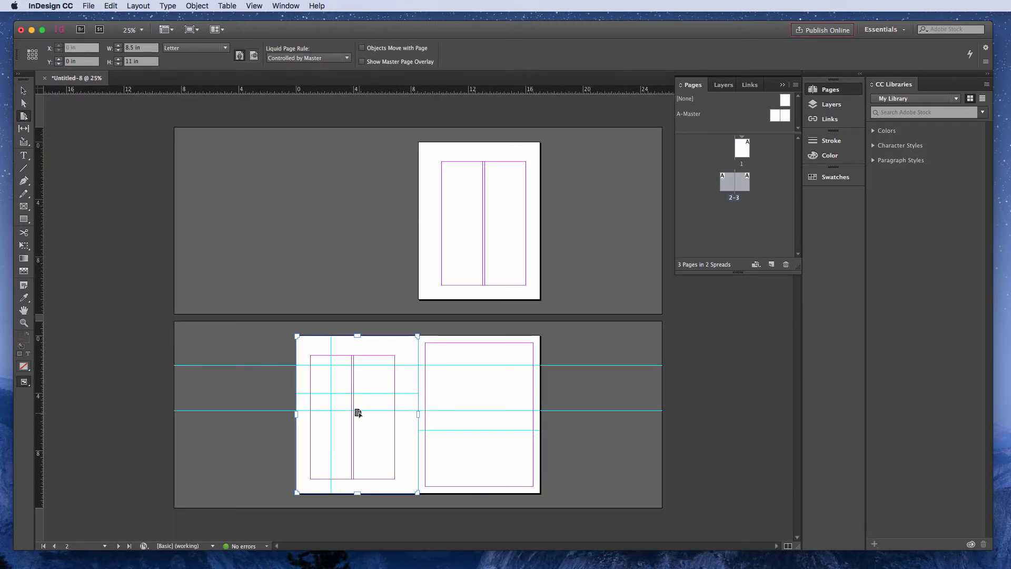
# - Add pages 3 and 1 to the page selection in the layout and clear the selection
pyautogui.keyDown('shift'); pyautogui.click(460, 399); pyautogui.keyUp('shift')
pyautogui.keyDown('shift'); pyautogui.click(465, 214); pyautogui.keyUp('shift')
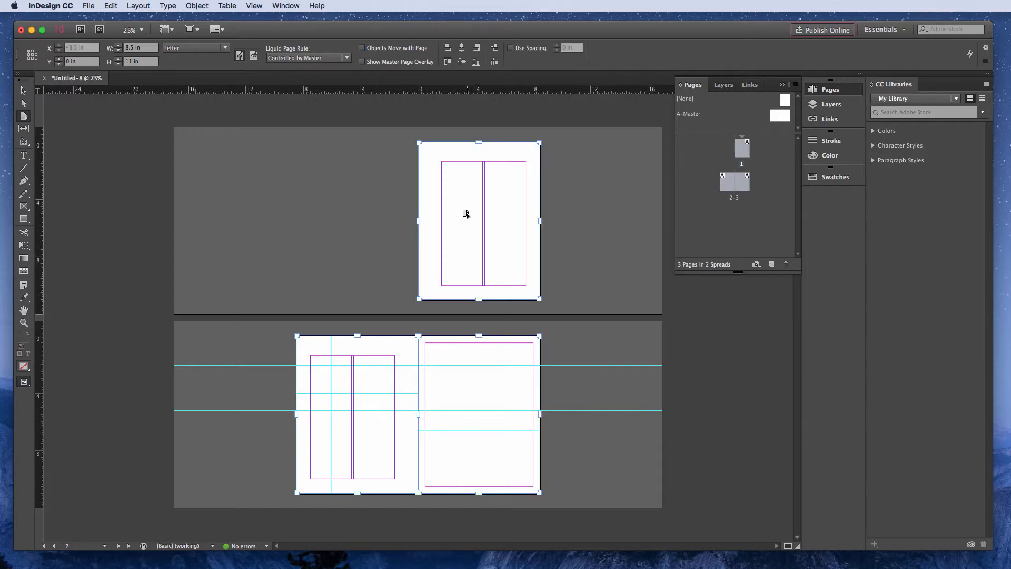
pyautogui.click(334, 210)
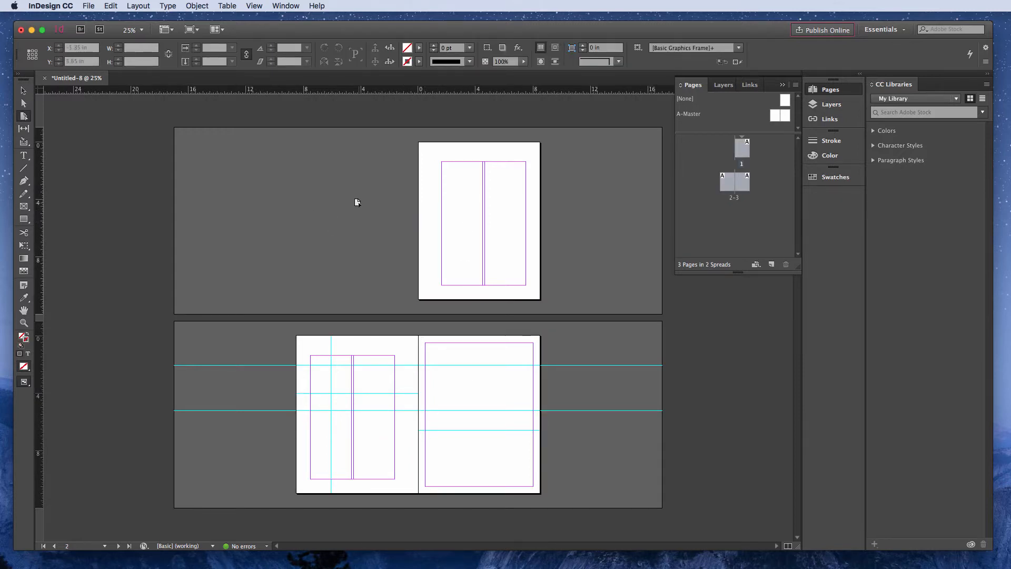
# - Set the width of page 1 alone to 5 in using the Page tool and return to the Selection tool
pyautogui.click(453, 227)
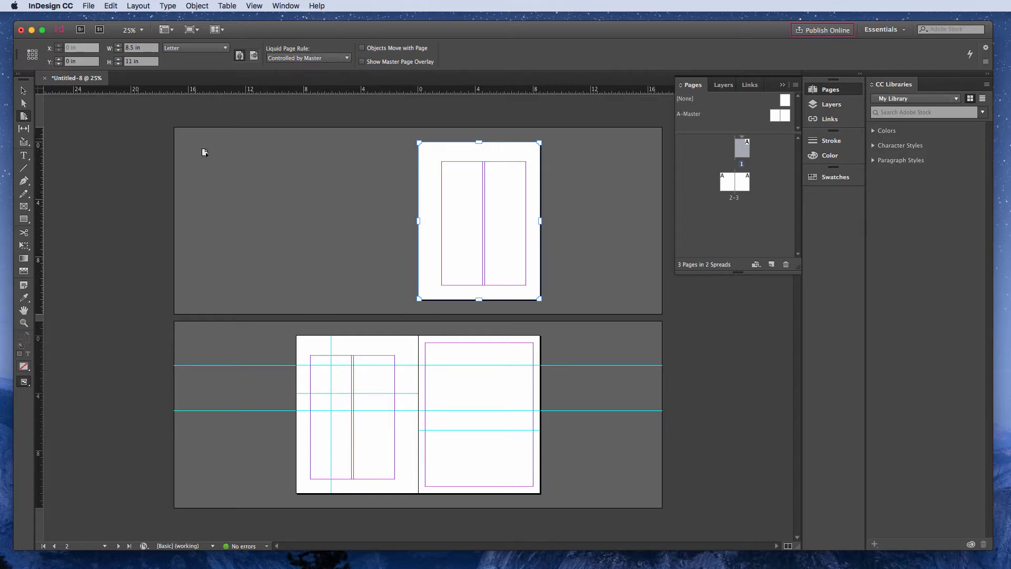
pyautogui.click(119, 51)
pyautogui.click(119, 51)
pyautogui.click(119, 51)
pyautogui.click(119, 51)
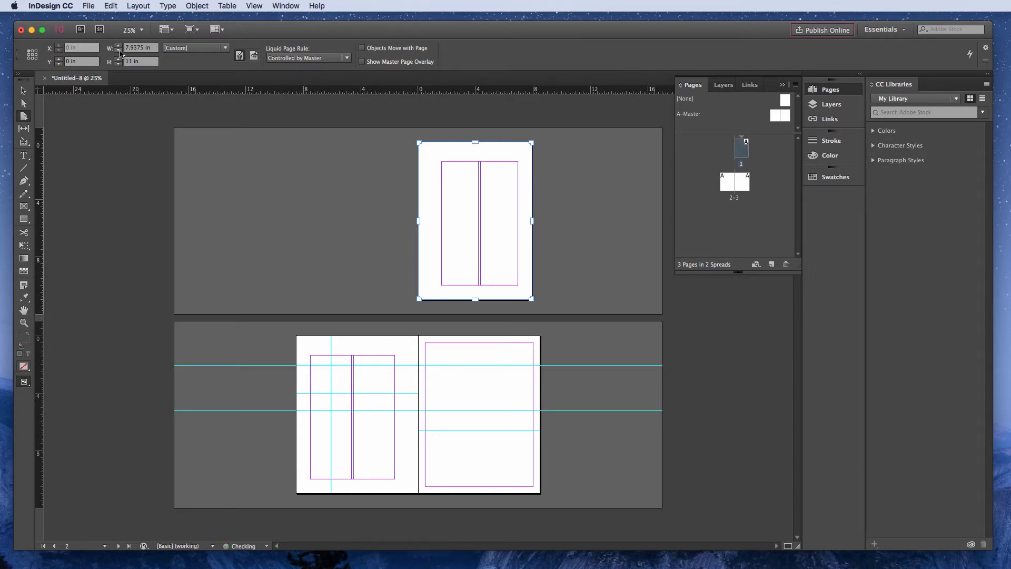
pyautogui.doubleClick(134, 48)
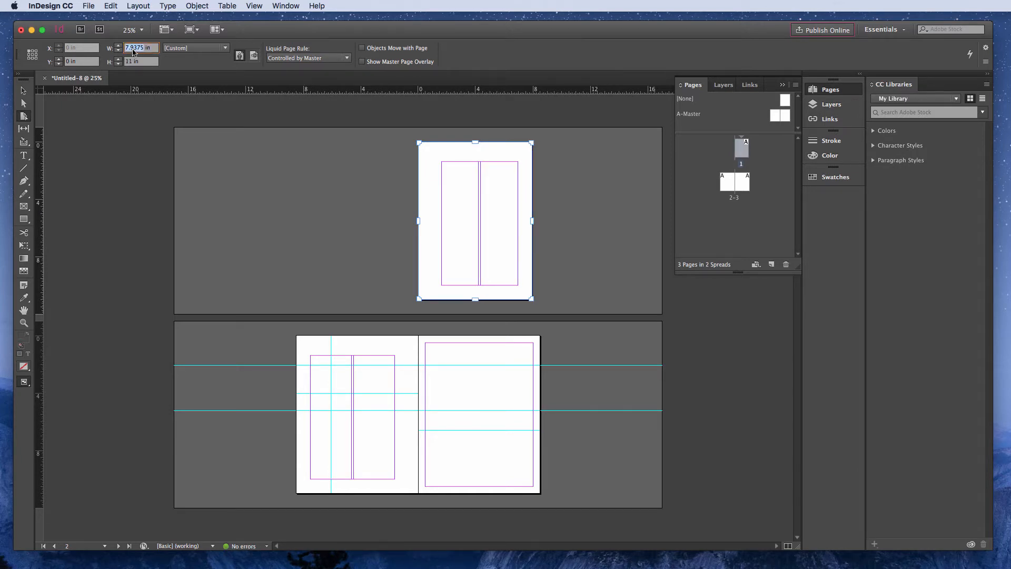
pyautogui.write('5')
pyautogui.press('Return')
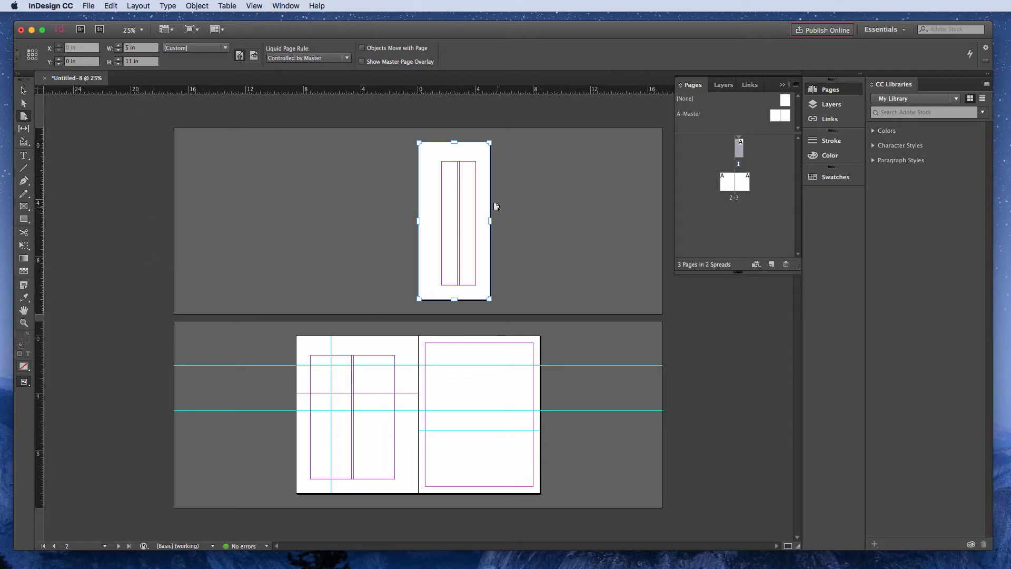
pyautogui.press('v')
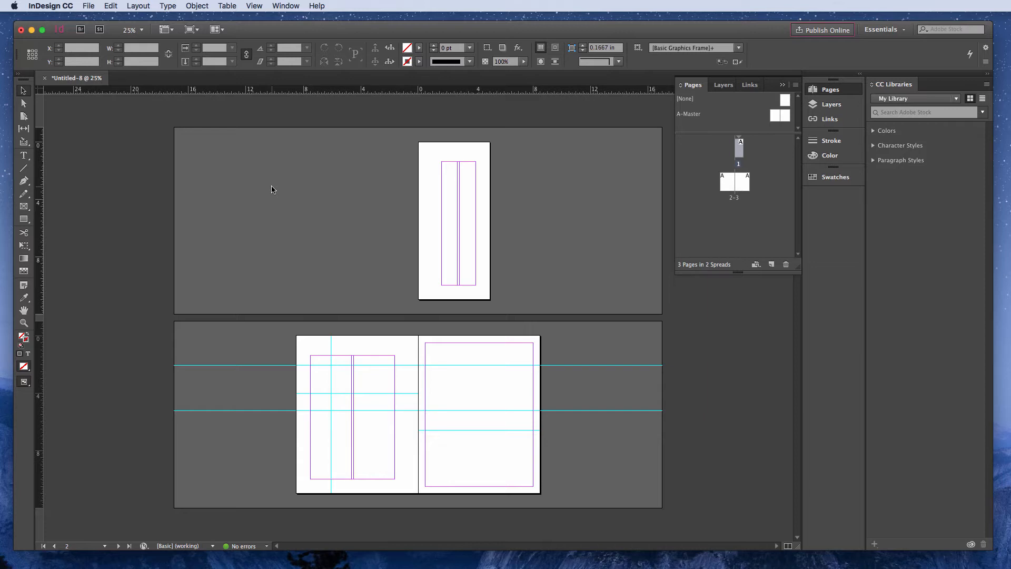
# - Review the file formats available for saving under the name dsfasdf, and cancel without saving
pyautogui.click(89, 6)
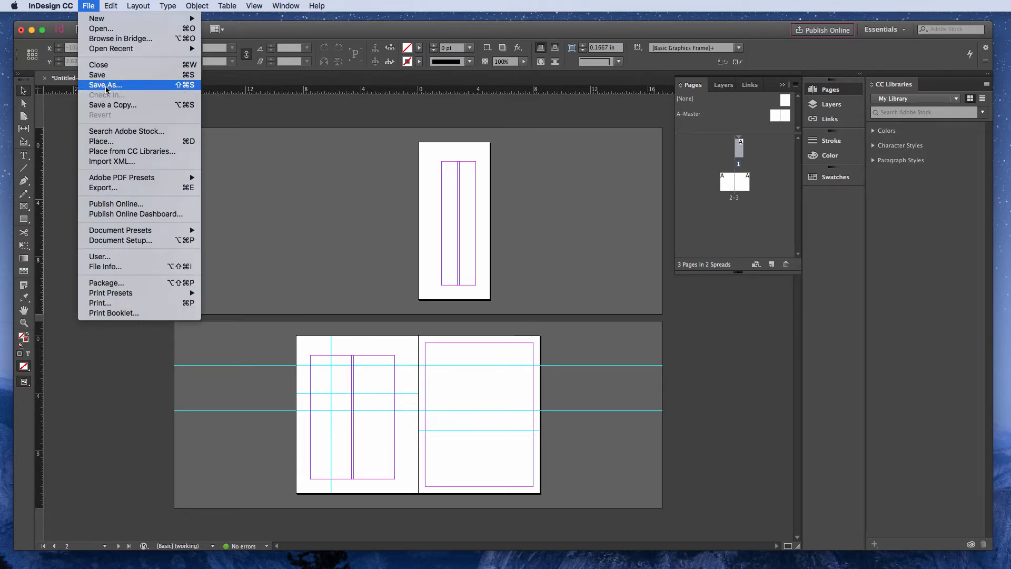
pyautogui.click(104, 78)
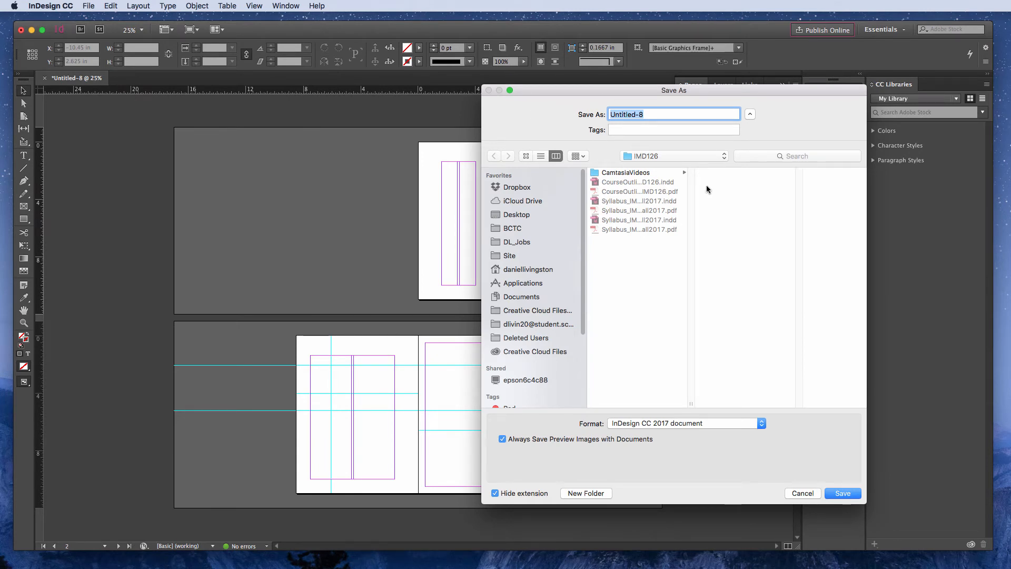
pyautogui.write('dsfasdf')
pyautogui.click(680, 424)
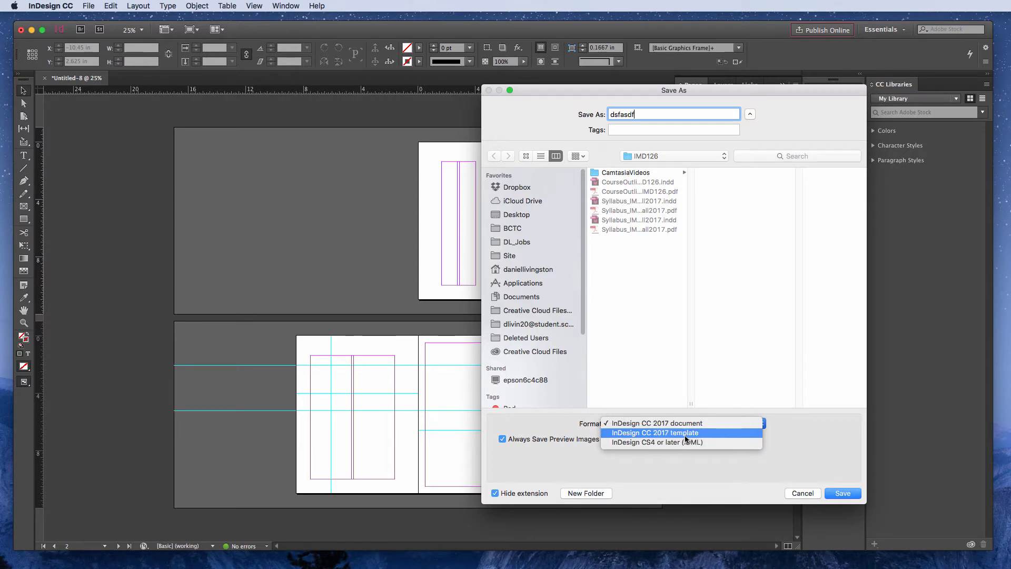
pyautogui.click(675, 424)
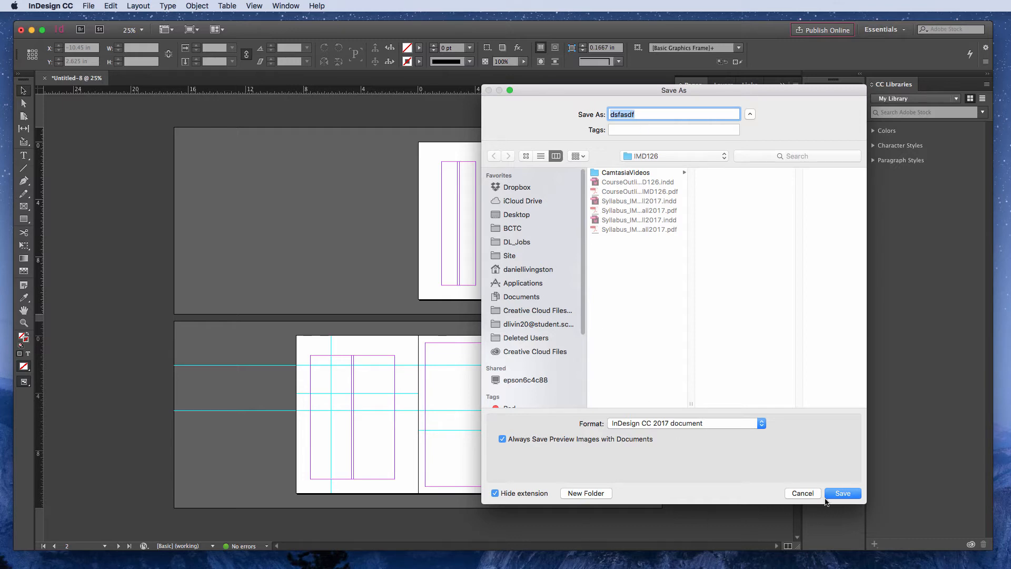
pyautogui.click(801, 494)
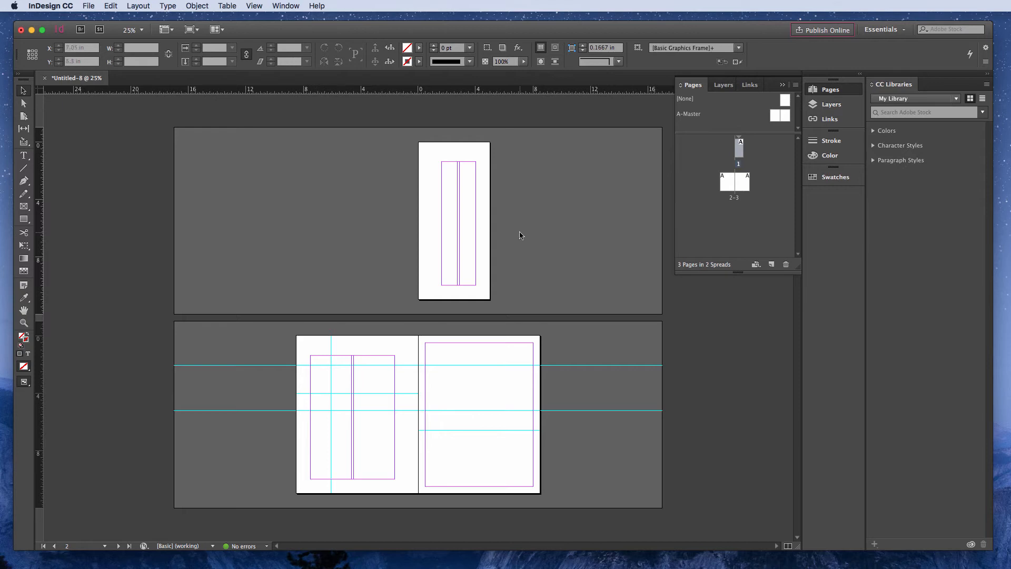
# - Collapse the Pages panel to clear the workspace beside the layout
pyautogui.click(781, 86)
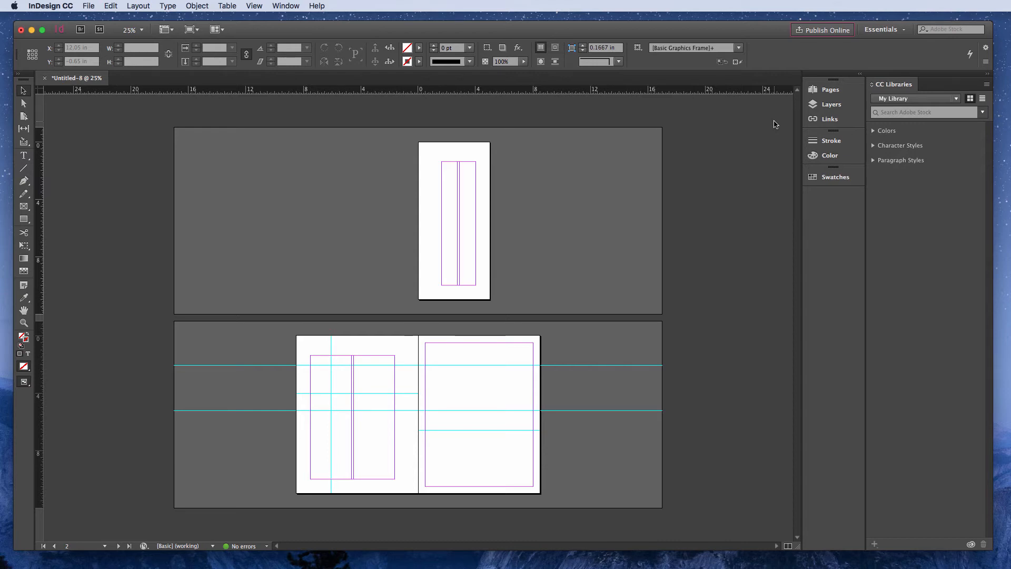
pyautogui.click(108, 8)
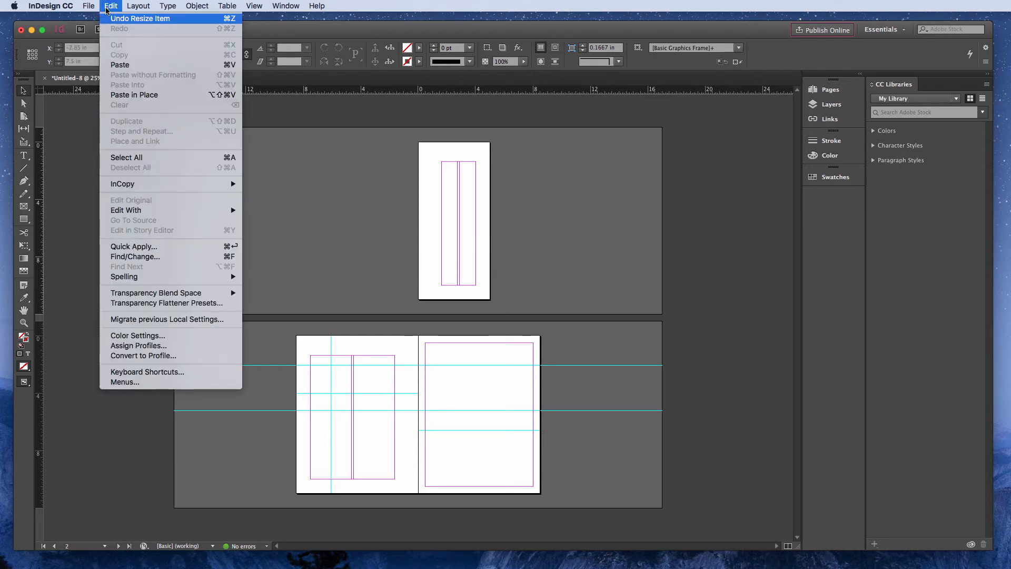
pyautogui.moveTo(258, 6)
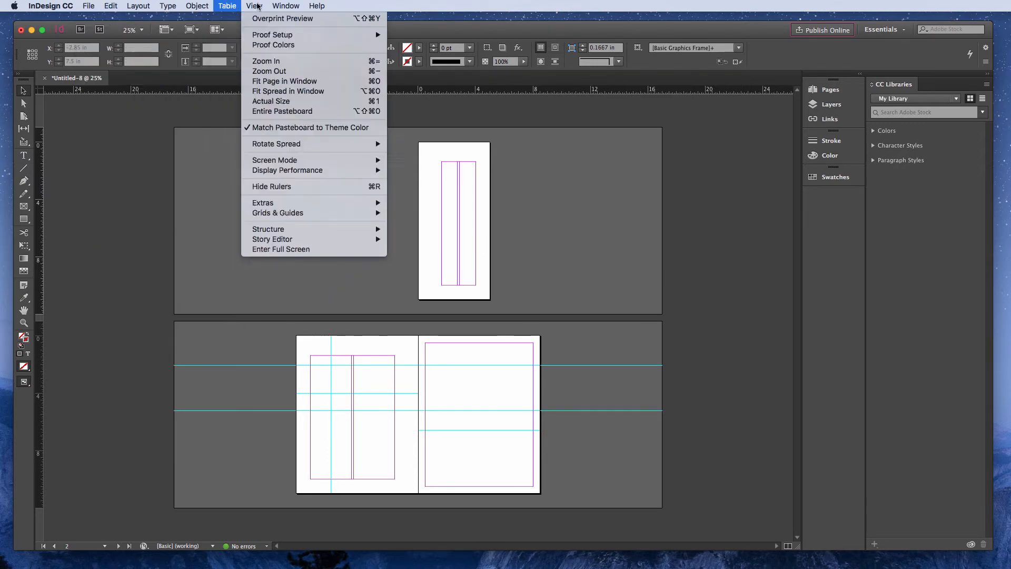
pyautogui.moveTo(316, 18)
pyautogui.click(576, 26)
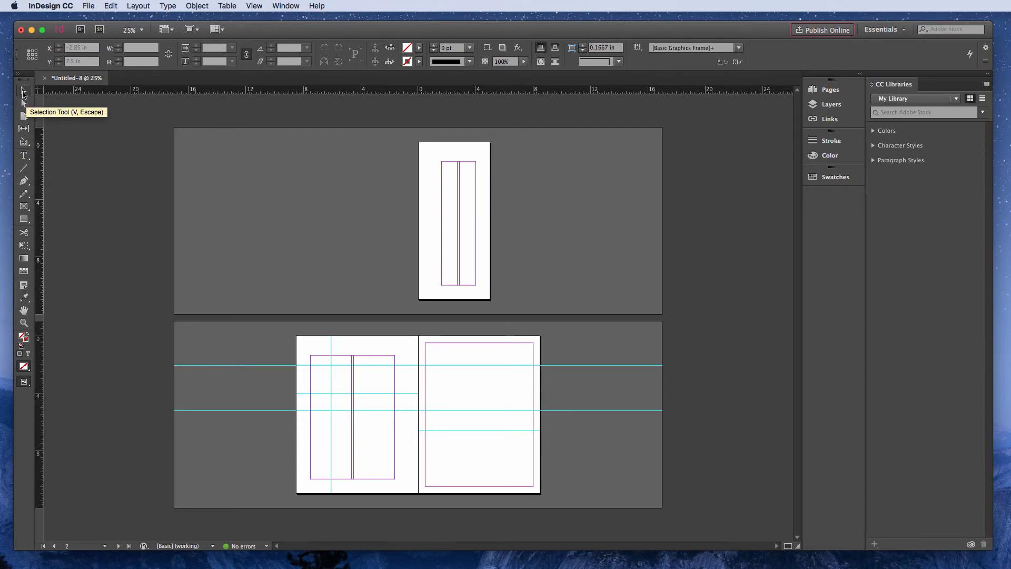
# - Activate the Type tool and return to the Selection tool
pyautogui.click(23, 156)
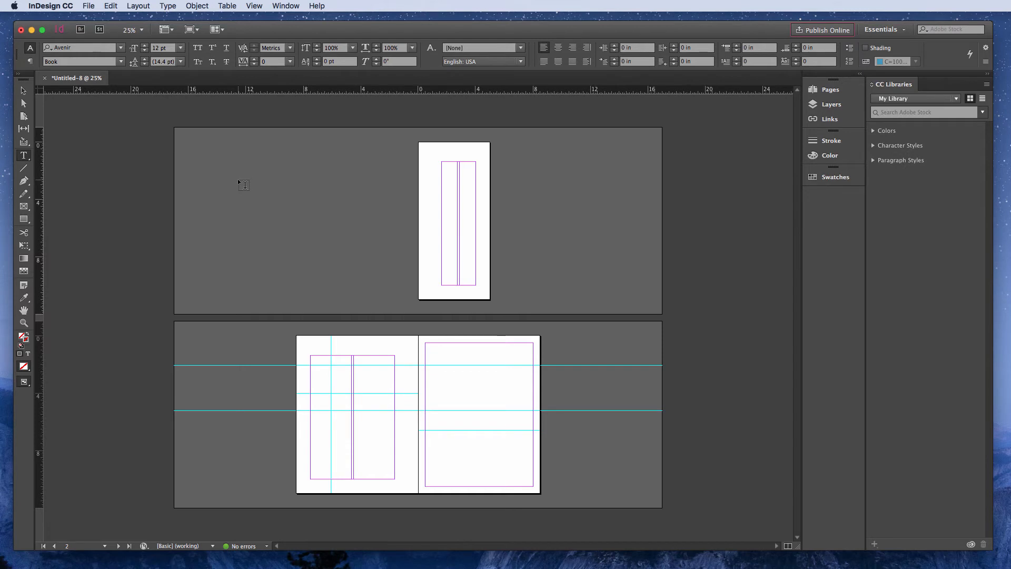
pyautogui.press('v')
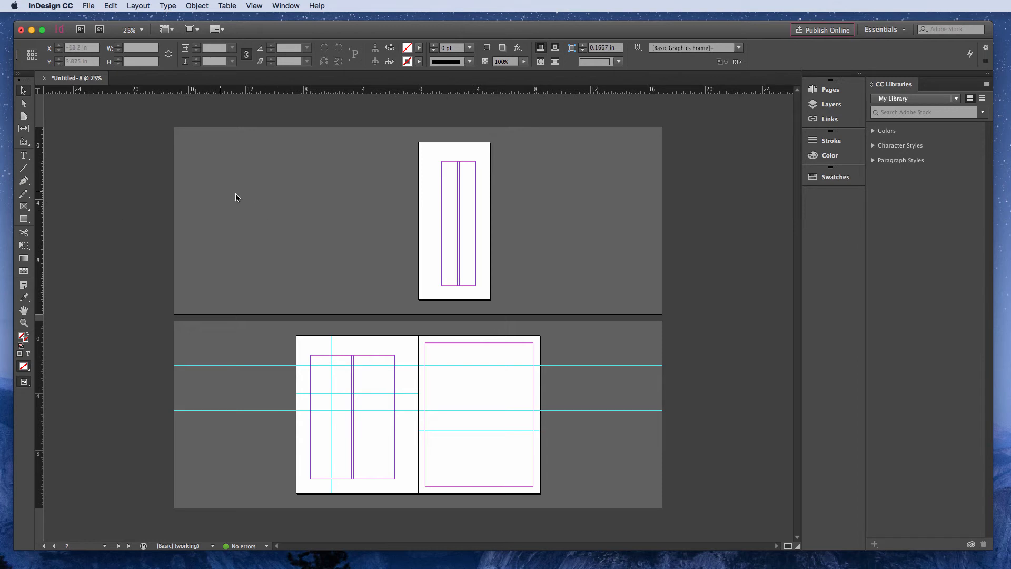
pyautogui.click(24, 91)
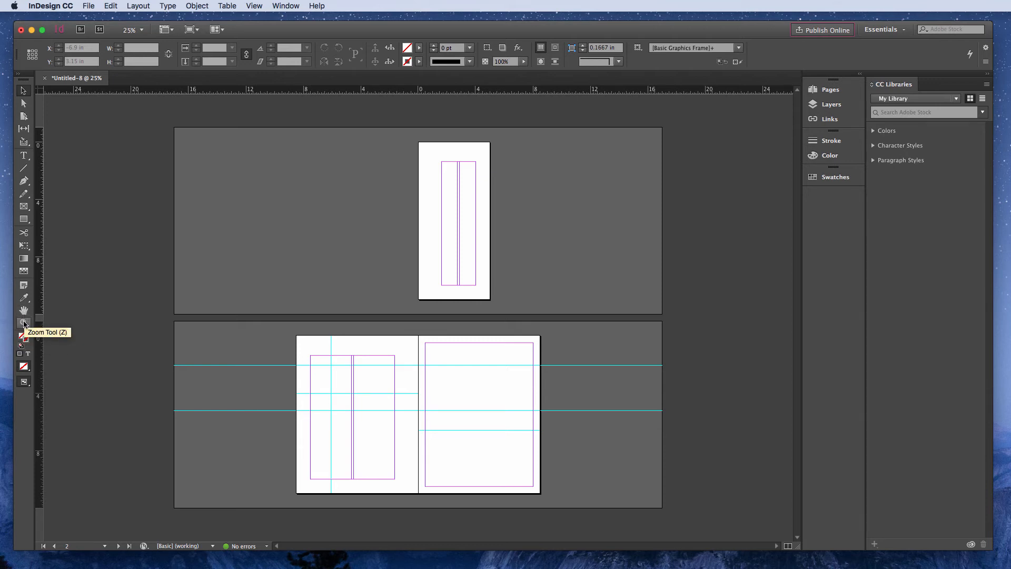
# - Magnify the layout to 75%, reduce it to 12.5%, and bring it back to 50% with the Zoom tool
pyautogui.click(24, 323)
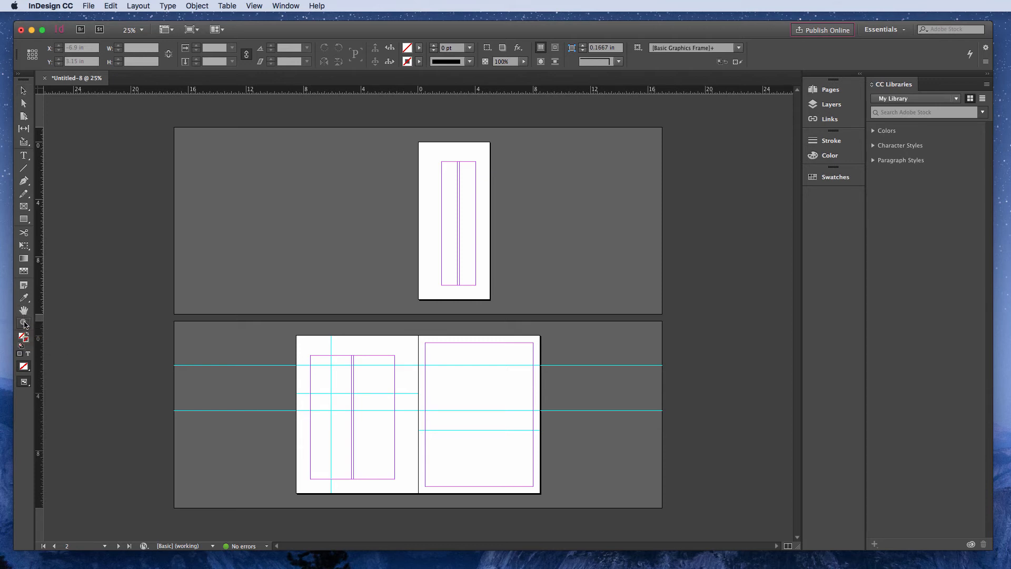
pyautogui.click(286, 271)
pyautogui.click(285, 271)
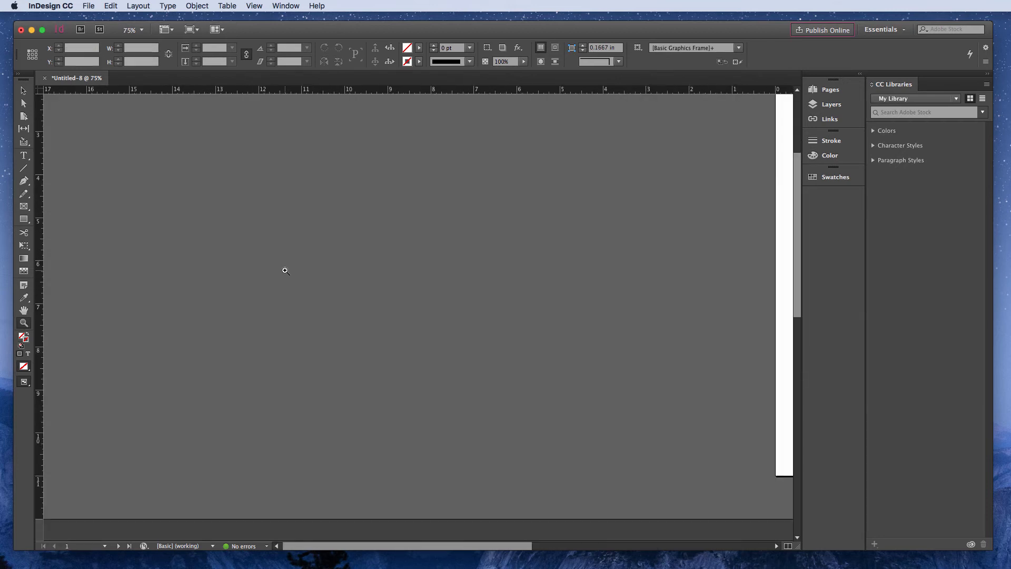
pyautogui.keyDown('alt'); pyautogui.click(286, 271); pyautogui.keyUp('alt')
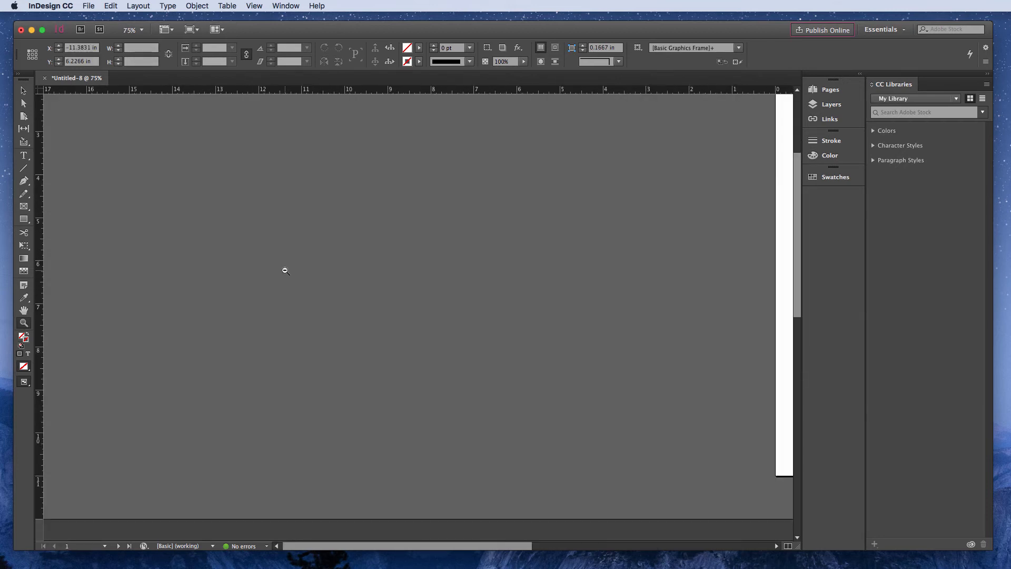
pyautogui.keyDown('alt'); pyautogui.click(286, 271); pyautogui.keyUp('alt')
pyautogui.keyDown('alt'); pyautogui.click(285, 271); pyautogui.keyUp('alt')
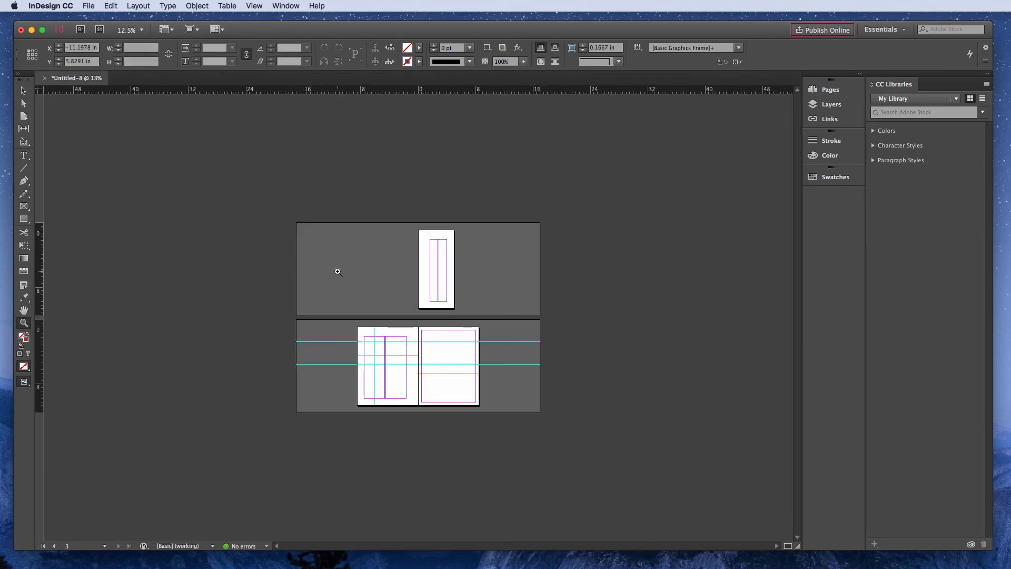
pyautogui.click(357, 271)
pyautogui.click(356, 270)
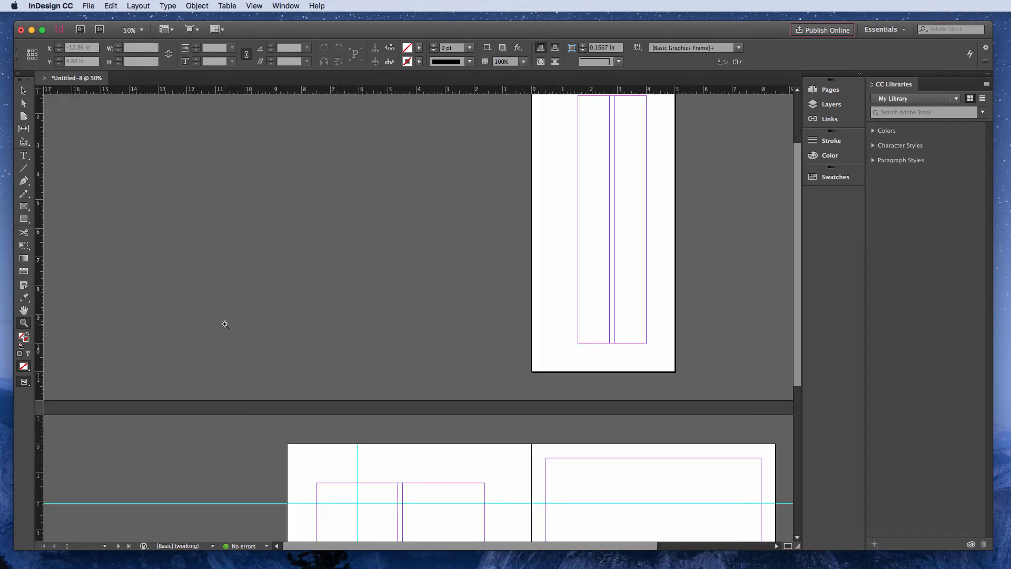
# - Return to the Selection tool, show the layout at actual size, and change the magnification in increments to end at 50%
pyautogui.click(23, 95)
pyautogui.press('super+1')
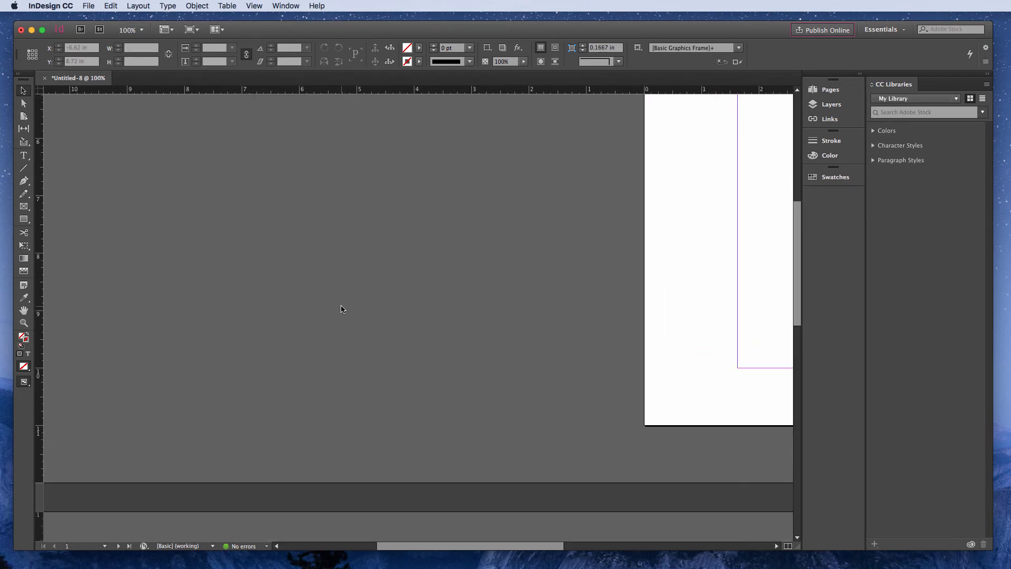
pyautogui.scroll(-5, 341, 309)
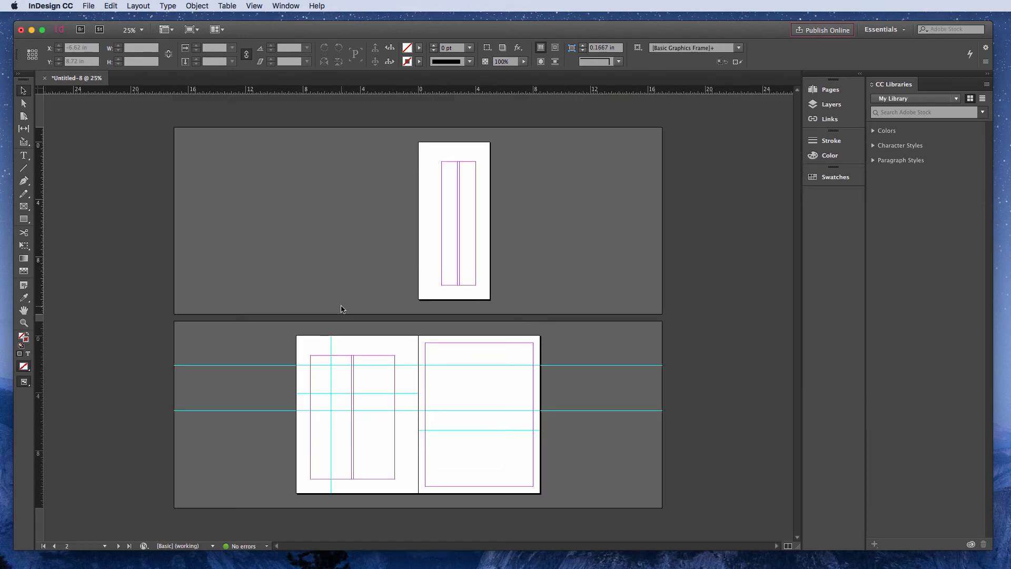
pyautogui.press('super+minus')
pyautogui.press('super+equal')
pyautogui.press('super+equal')
pyautogui.press('super+equal')
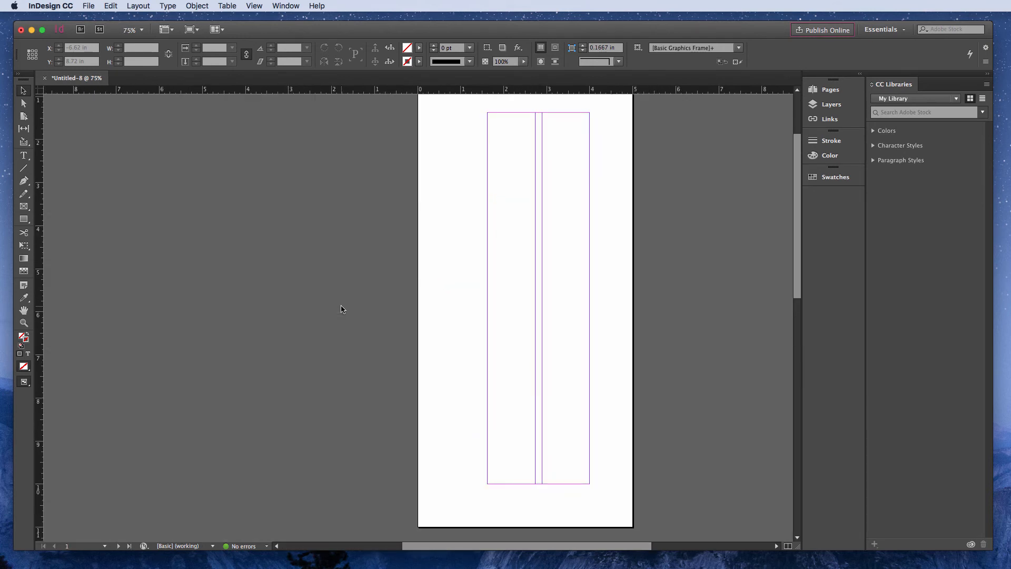
pyautogui.press('super+minus')
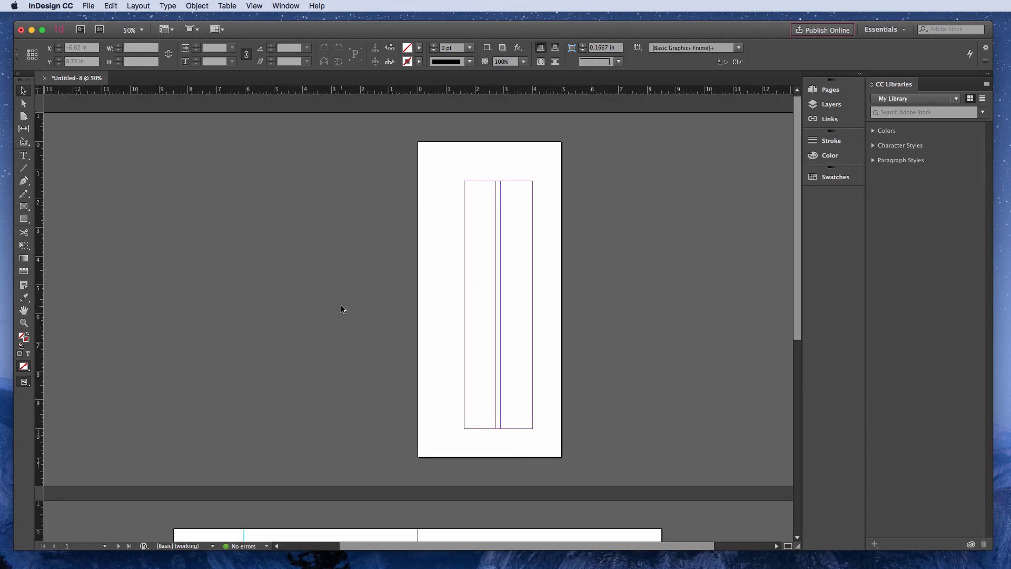
# - Pan between page 1 and the 2-3 spread with the Hand tool to examine both parts of the layout
pyautogui.click(24, 311)
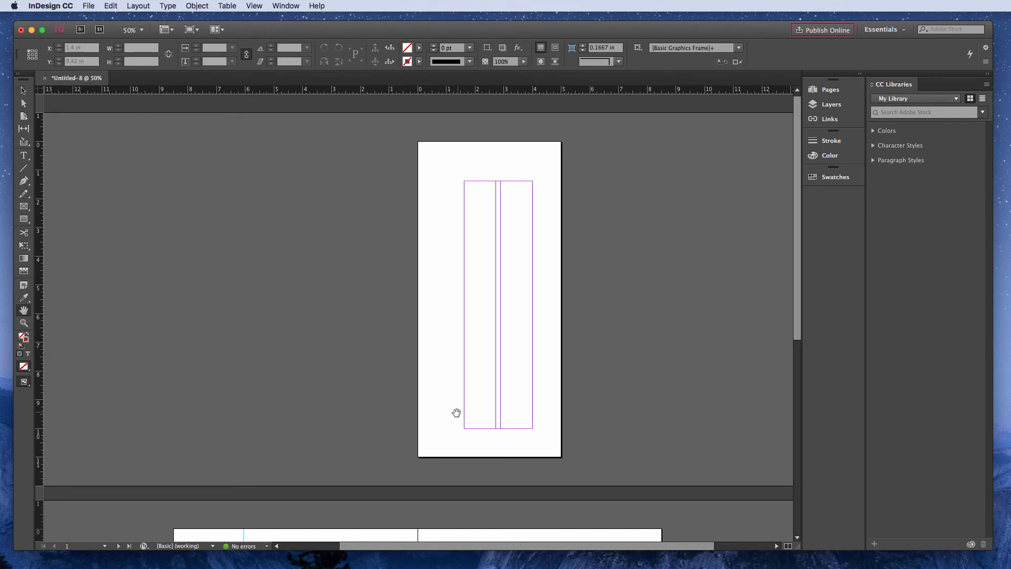
pyautogui.moveTo(434, 446); pyautogui.dragTo(432, 218)
pyautogui.moveTo(533, 372); pyautogui.dragTo(578, 331)
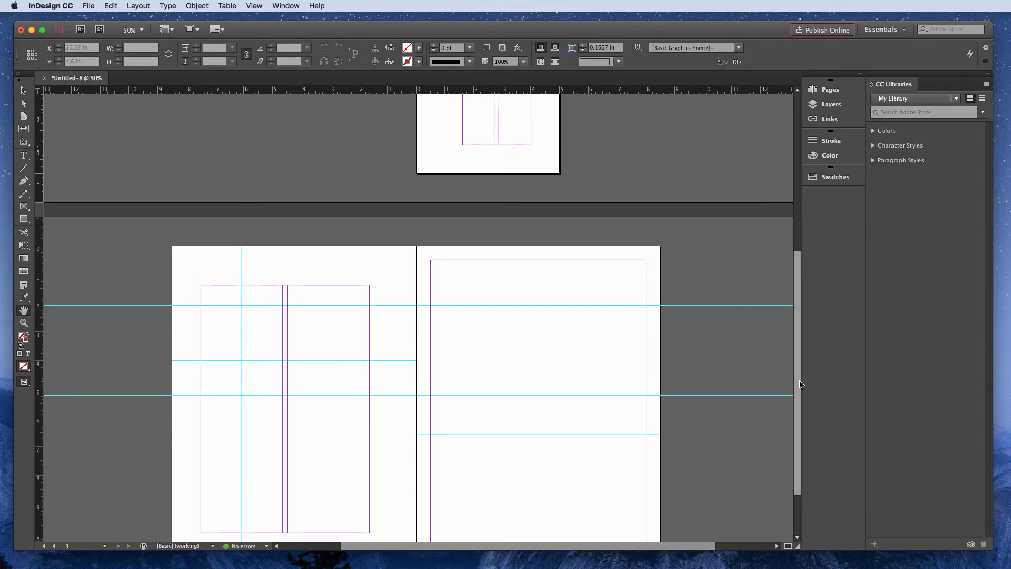
pyautogui.scroll(3, 796, 349)
pyautogui.scroll(4, 795, 348)
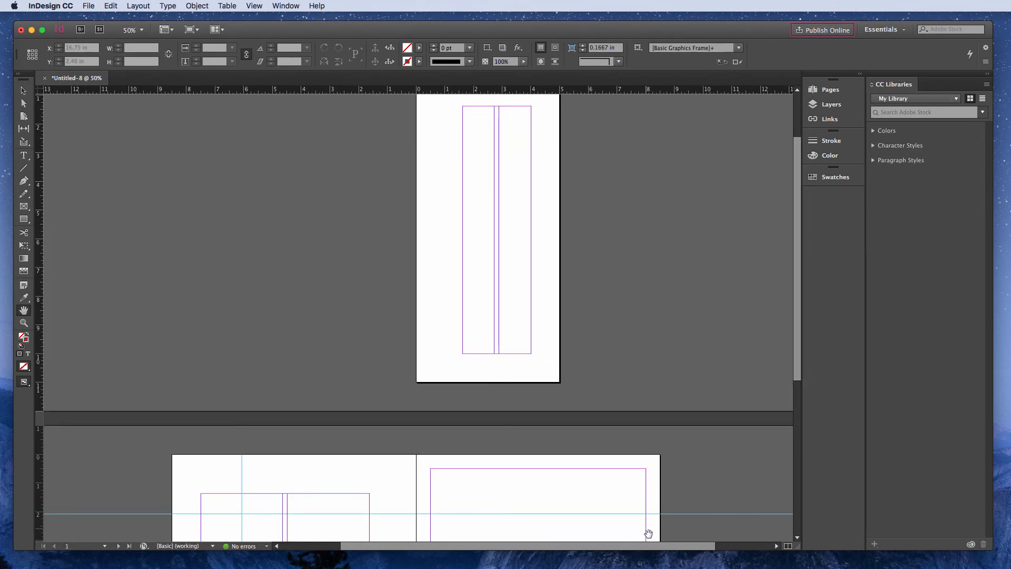
pyautogui.moveTo(670, 548)
pyautogui.mouseDown()
pyautogui.moveTo(611, 549)
pyautogui.moveTo(655, 551)
pyautogui.mouseUp()
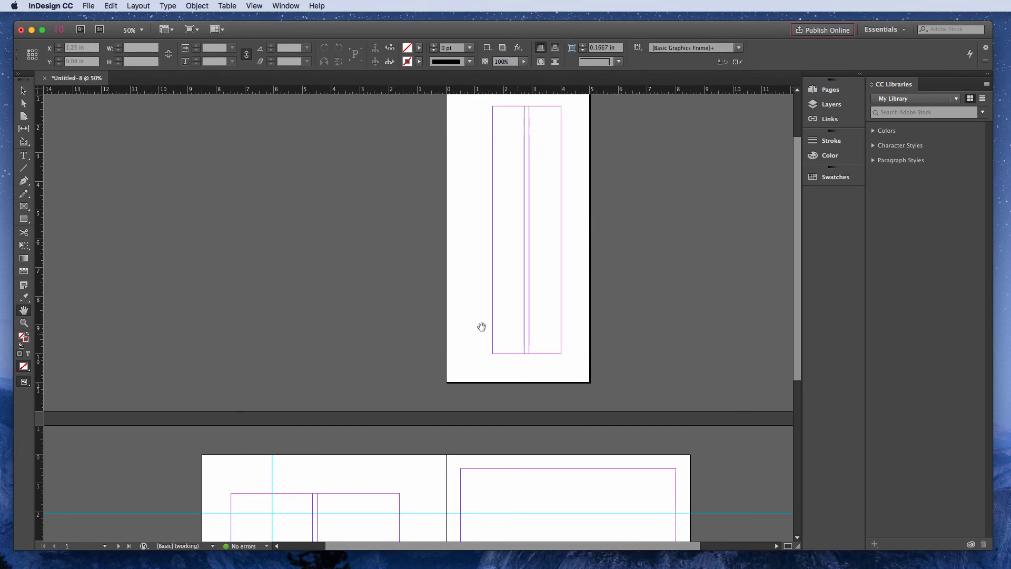
pyautogui.scroll(-4, 550, 334)
pyautogui.scroll(2, 580, 350)
pyautogui.scroll(-1, 580, 357)
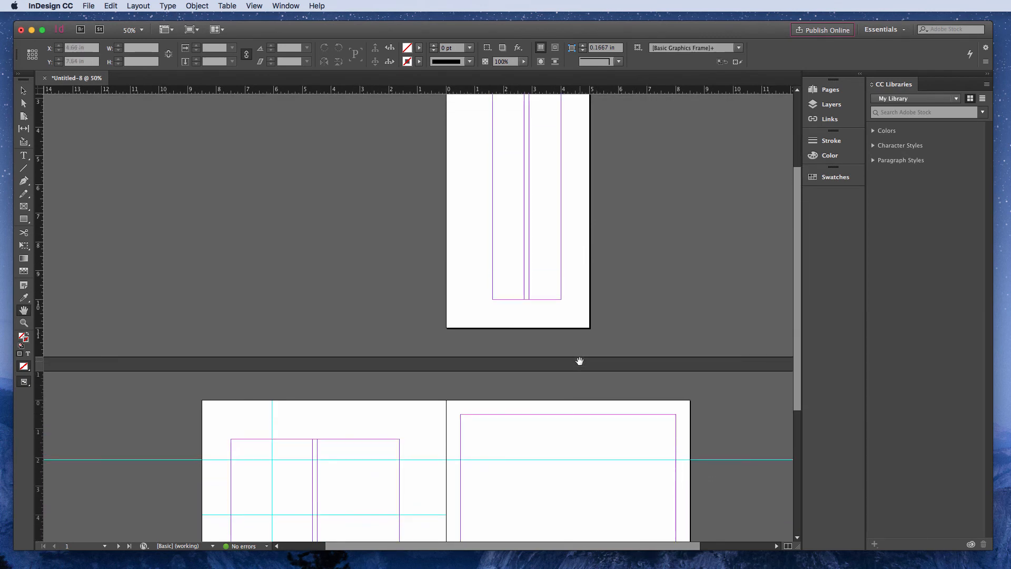
pyautogui.scroll(3, 579, 360)
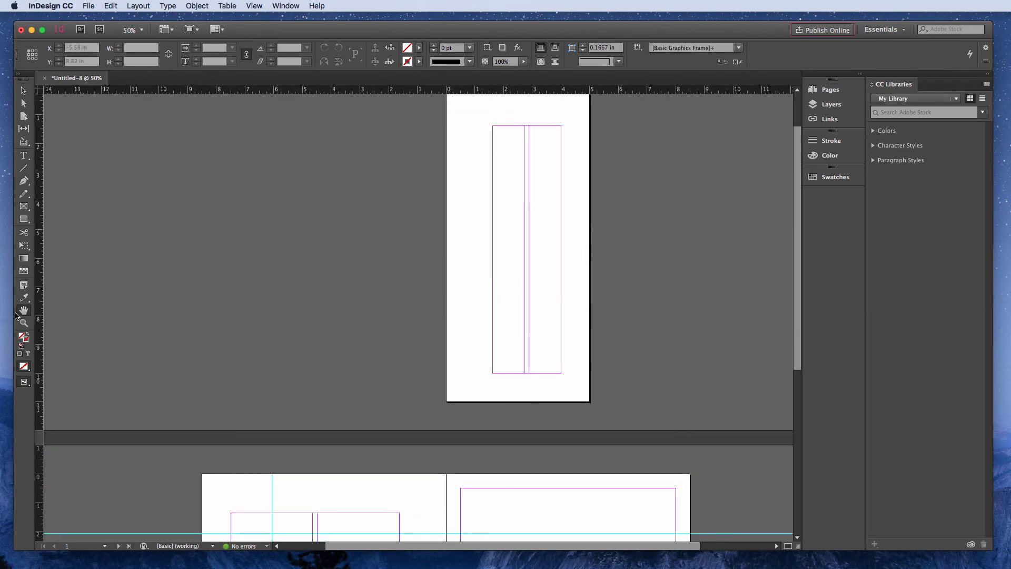
pyautogui.moveTo(344, 361); pyautogui.dragTo(354, 277)
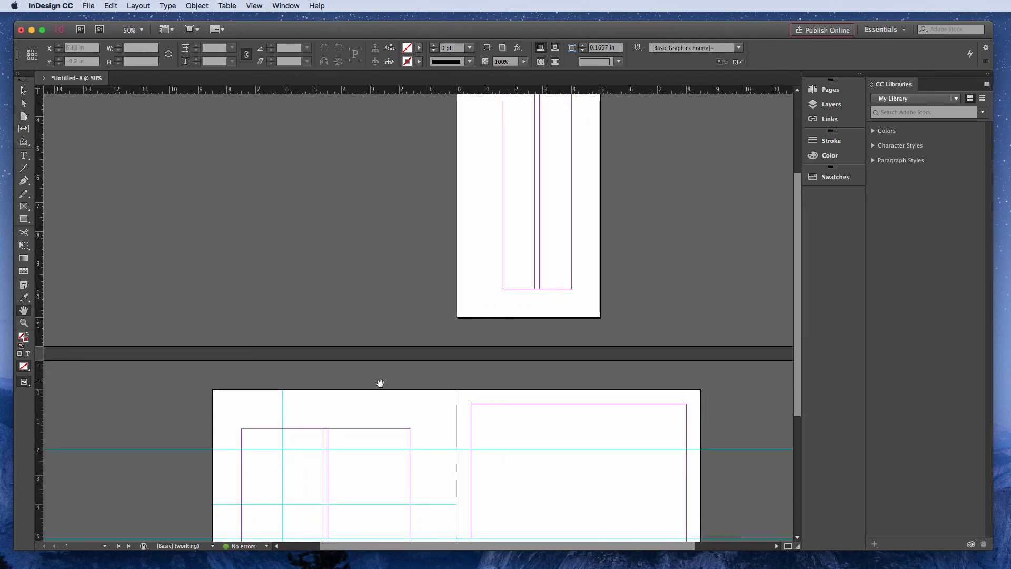
# - Return to the Selection tool and pan around page 1 and the 2-3 spread with the temporary Hand tool
pyautogui.click(21, 94)
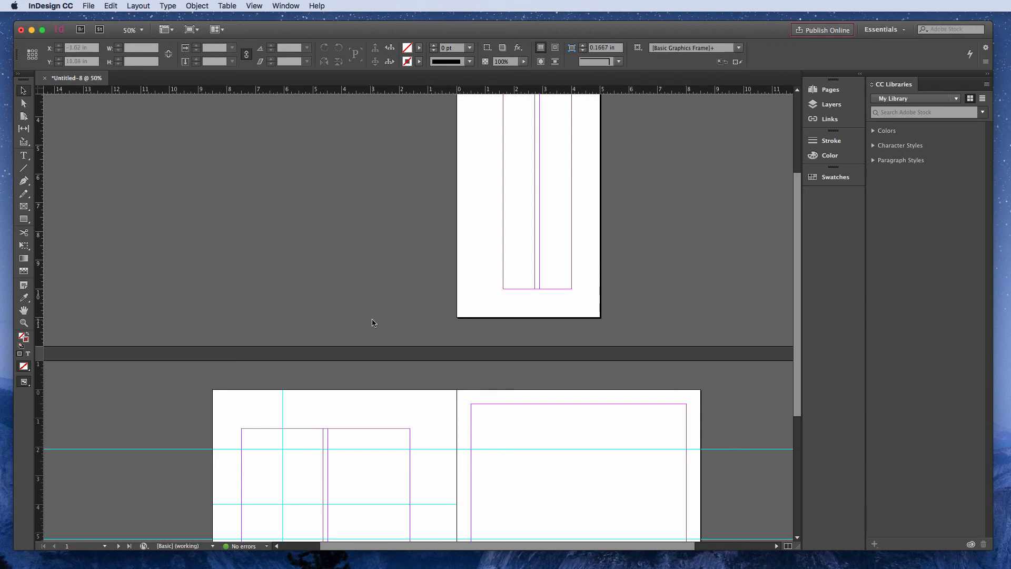
pyautogui.press('space')
pyautogui.moveTo(377, 328); pyautogui.dragTo(384, 273)
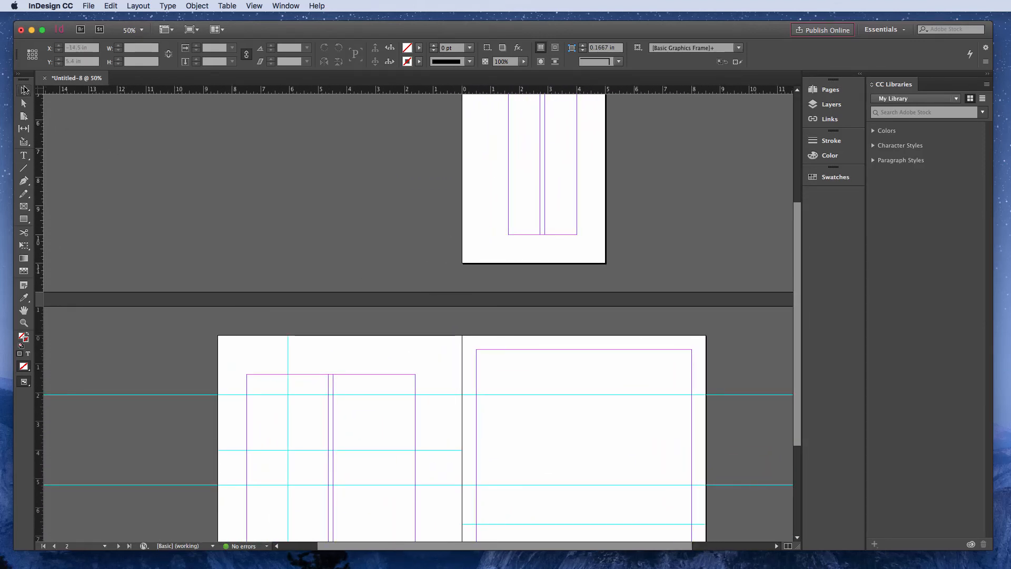
pyautogui.moveTo(310, 175); pyautogui.dragTo(277, 199)
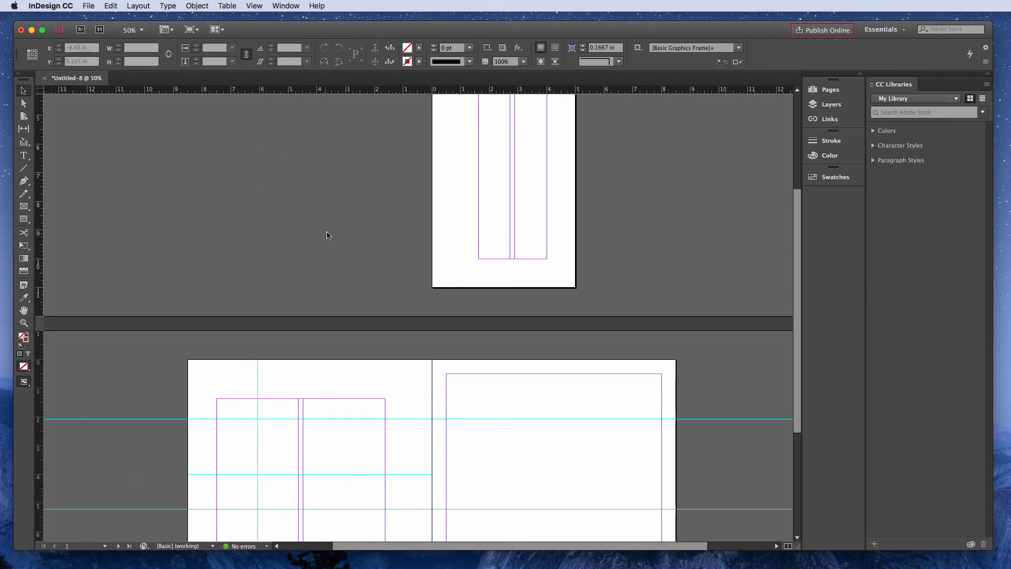
pyautogui.moveTo(323, 226)
pyautogui.mouseDown()
pyautogui.moveTo(406, 271)
pyautogui.moveTo(263, 222)
pyautogui.moveTo(306, 220)
pyautogui.mouseUp()
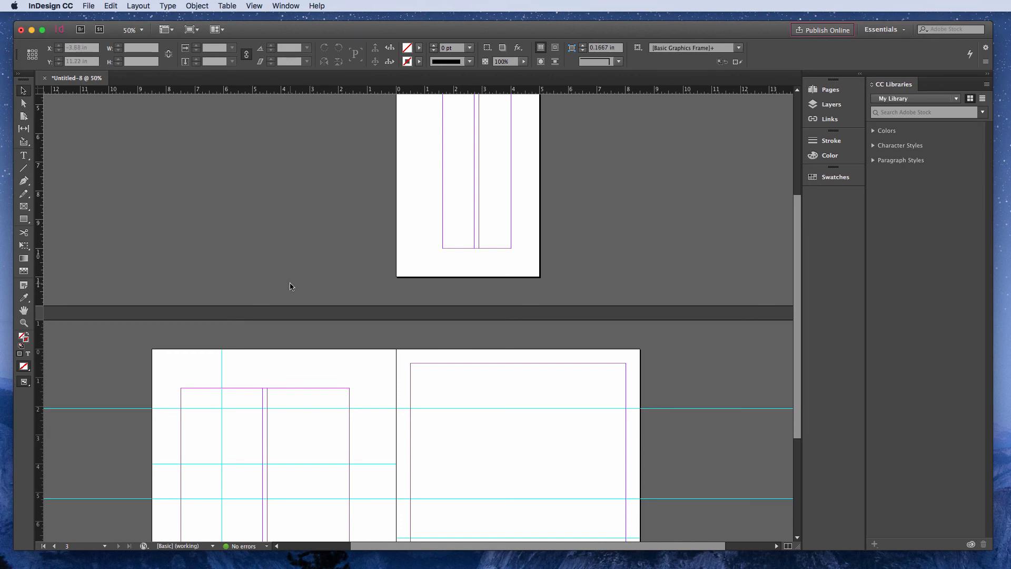
# - Examine the Undo and Redo commands and their keyboard equivalents without applying either of them
pyautogui.click(111, 6)
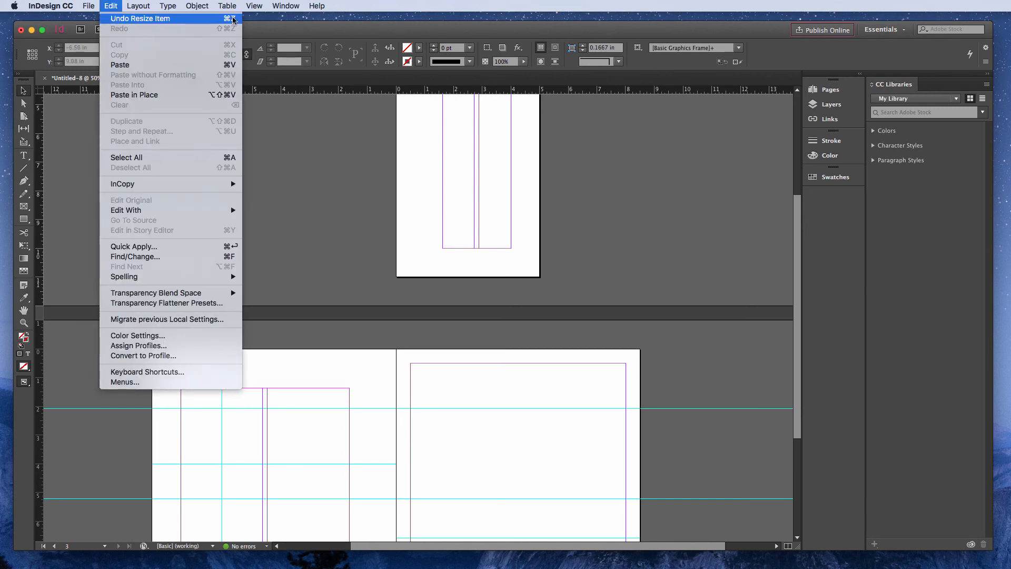
pyautogui.moveTo(227, 6)
pyautogui.moveTo(108, 6)
pyautogui.click(320, 154)
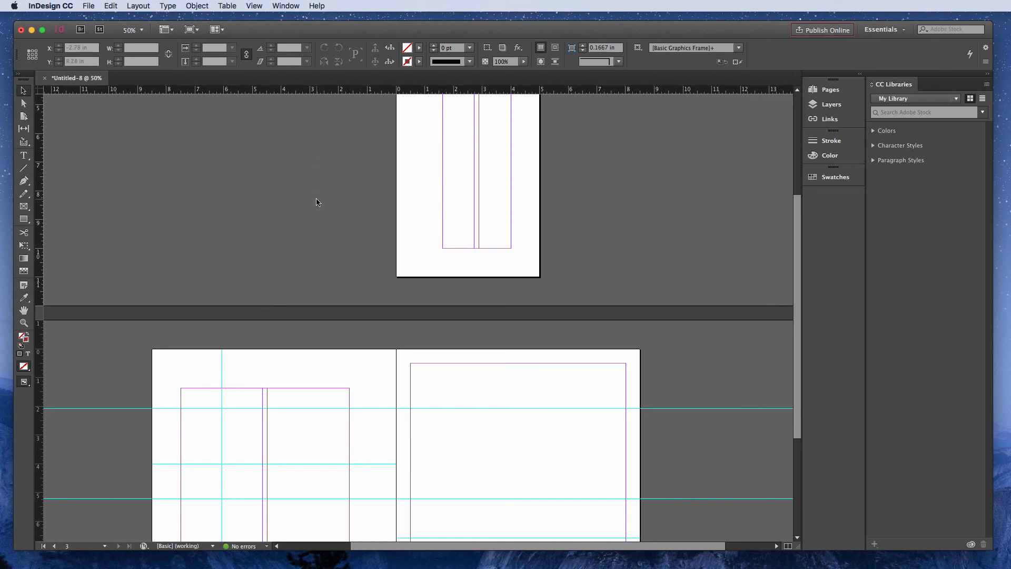
pyautogui.click(110, 7)
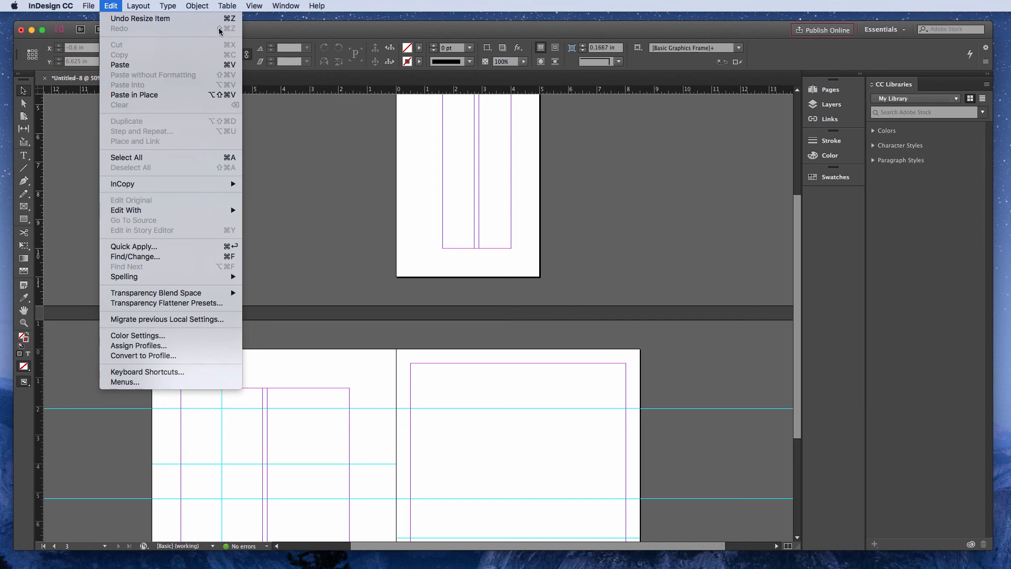
pyautogui.click(377, 192)
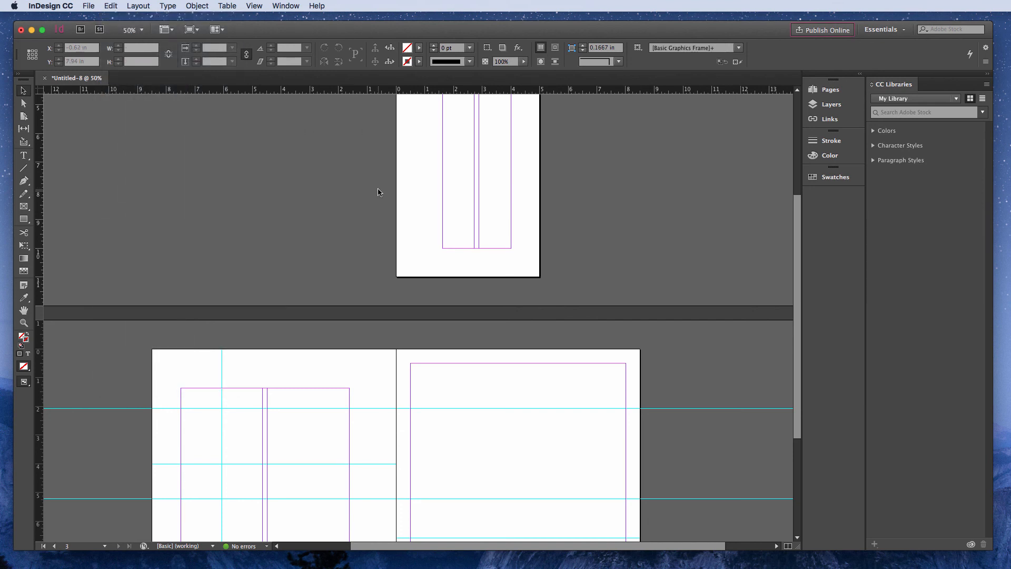
# - Show the overview of the document's pages and masters
pyautogui.click(831, 89)
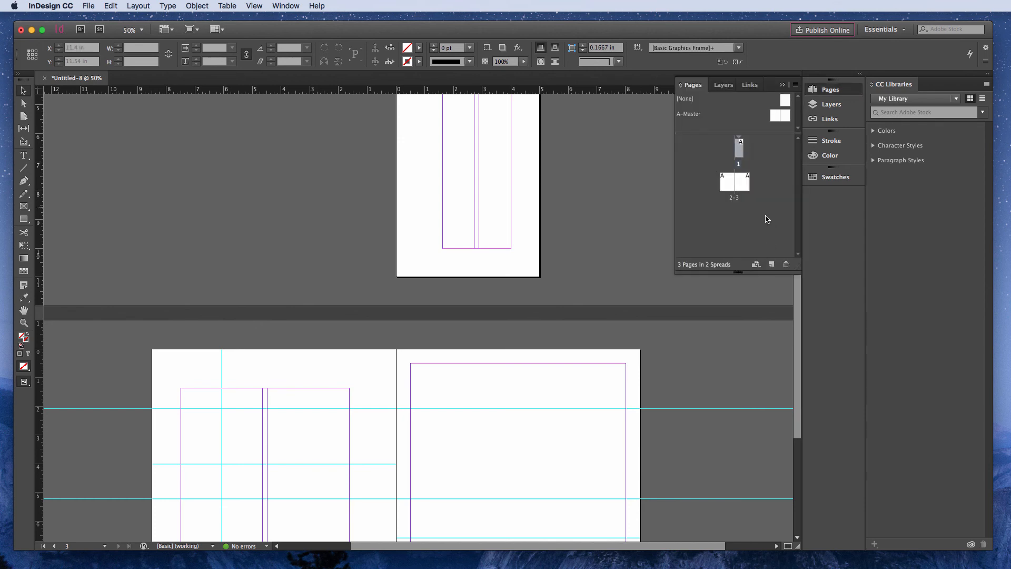